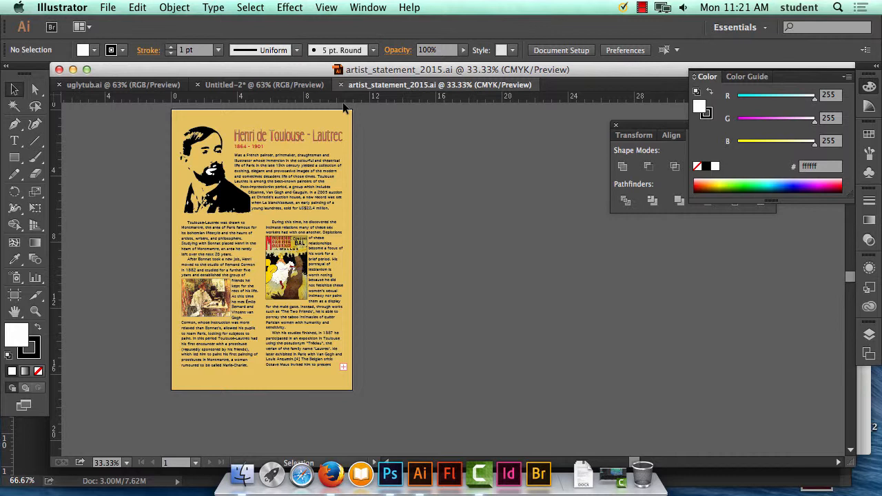
# Draw a closed, white-filled freeform shape with the Pen tool over the right edge of the introductory paragraph and beyond the artboard.
pyautogui.press('super+plus')
pyautogui.press('super+plus')
pyautogui.press('super+plus')
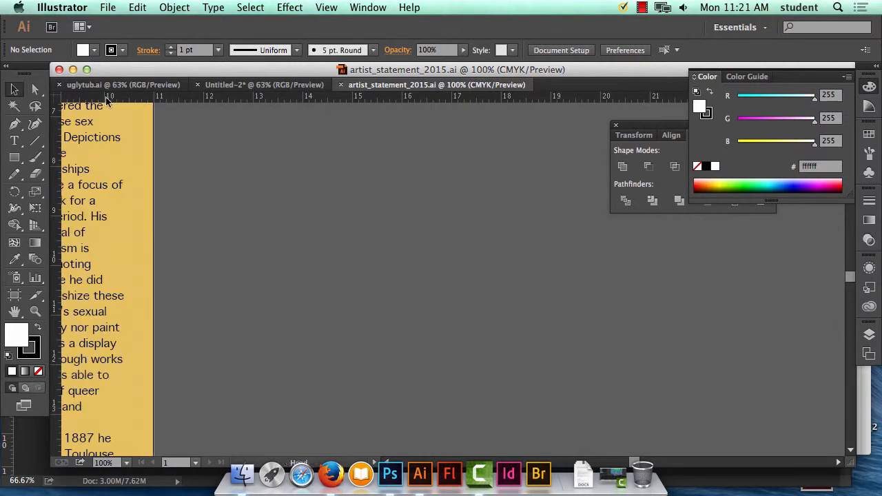
pyautogui.moveTo(228, 219); pyautogui.dragTo(555, 372)
pyautogui.moveTo(282, 217); pyautogui.dragTo(551, 382)
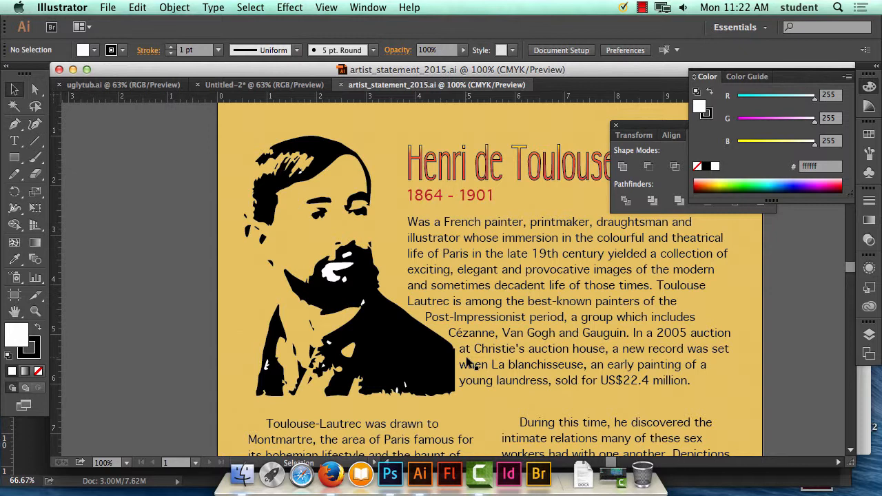
pyautogui.moveTo(415, 251); pyautogui.dragTo(264, 230)
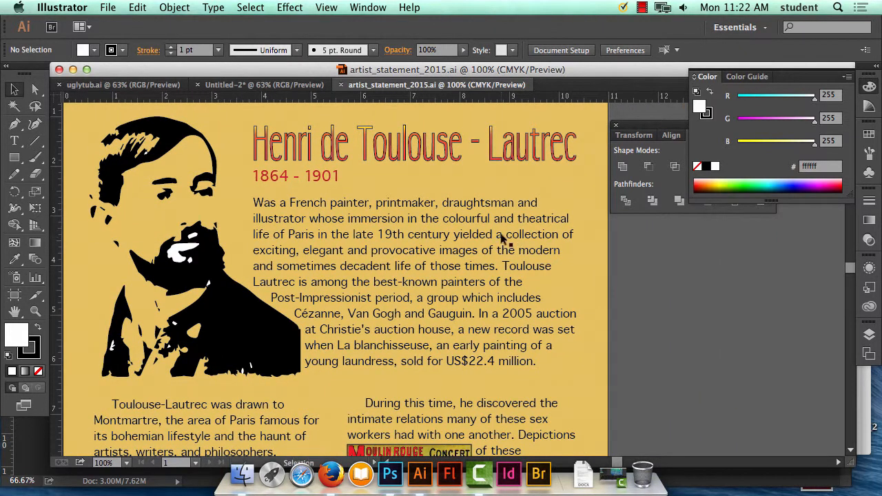
pyautogui.click(14, 124)
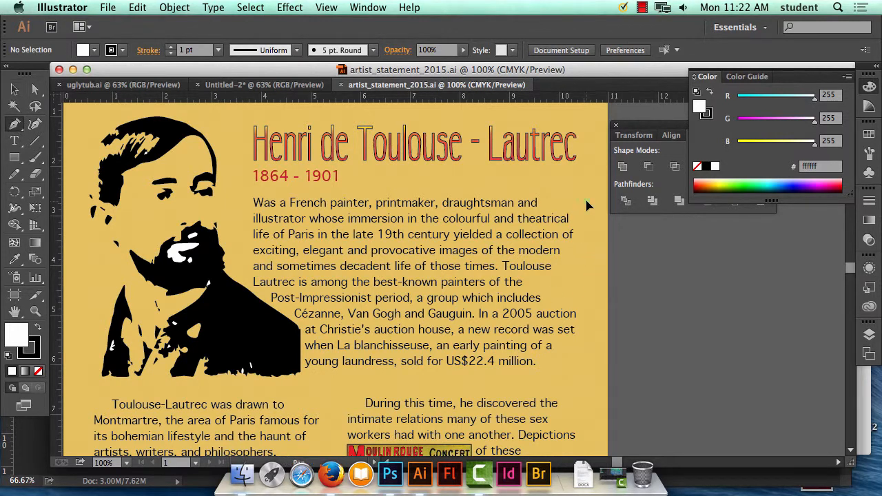
pyautogui.moveTo(586, 204); pyautogui.dragTo(522, 202)
pyautogui.moveTo(544, 365); pyautogui.dragTo(673, 321)
pyautogui.click(538, 307)
pyautogui.moveTo(549, 267); pyautogui.dragTo(613, 235)
pyautogui.click(585, 202)
pyautogui.click(585, 202)
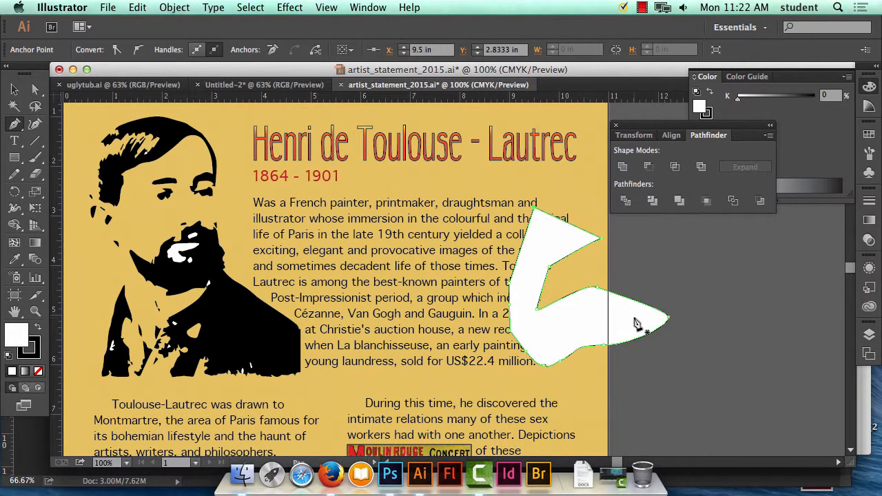
# Rotate the white shape so its pointed end faces down, and position its rounded side over the paragraph's line endings.
pyautogui.click(14, 89)
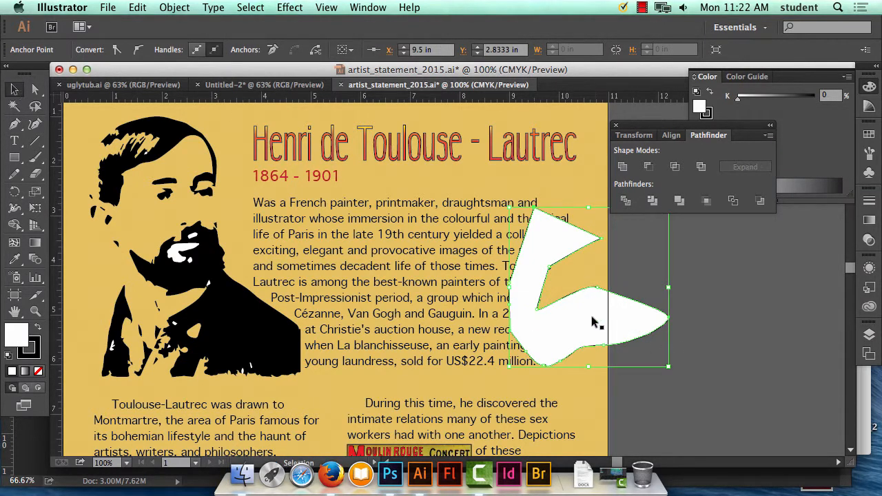
pyautogui.moveTo(591, 322); pyautogui.dragTo(574, 300)
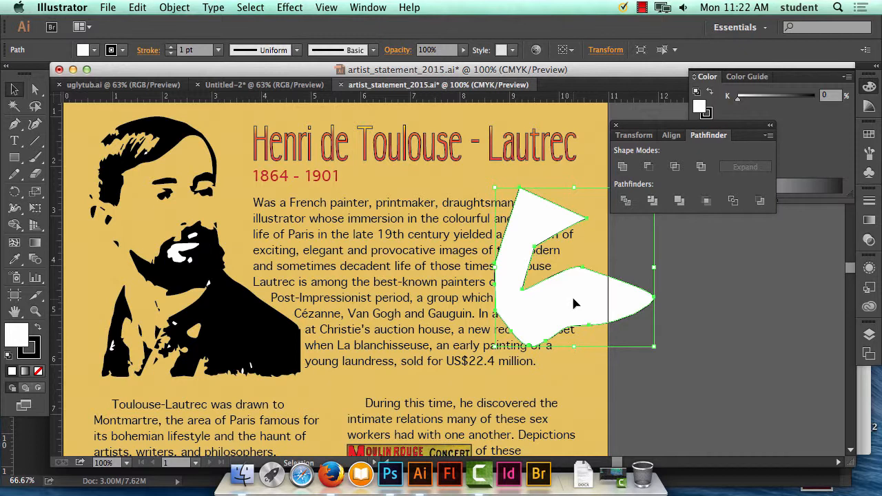
pyautogui.moveTo(489, 183); pyautogui.dragTo(587, 192)
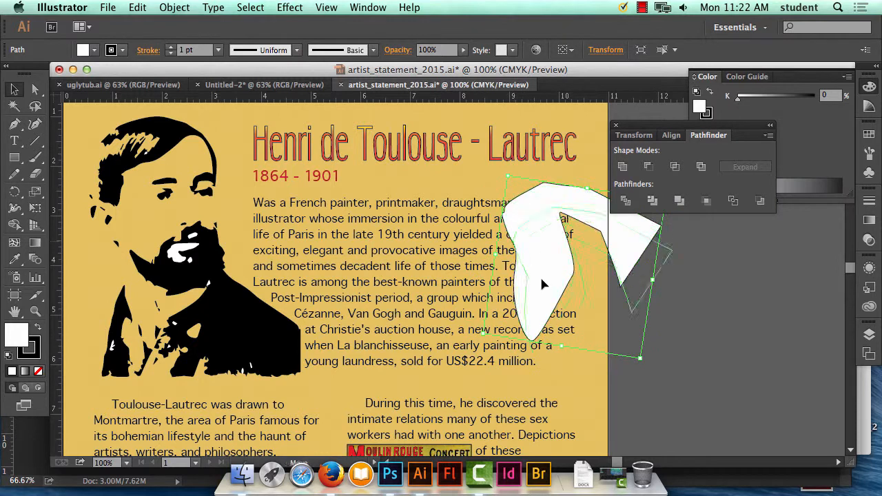
pyautogui.moveTo(541, 283); pyautogui.dragTo(537, 270)
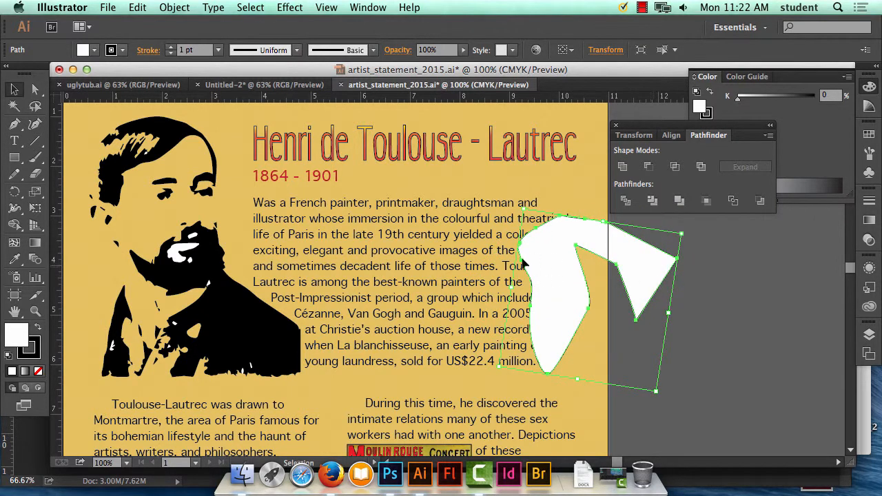
pyautogui.click(566, 186)
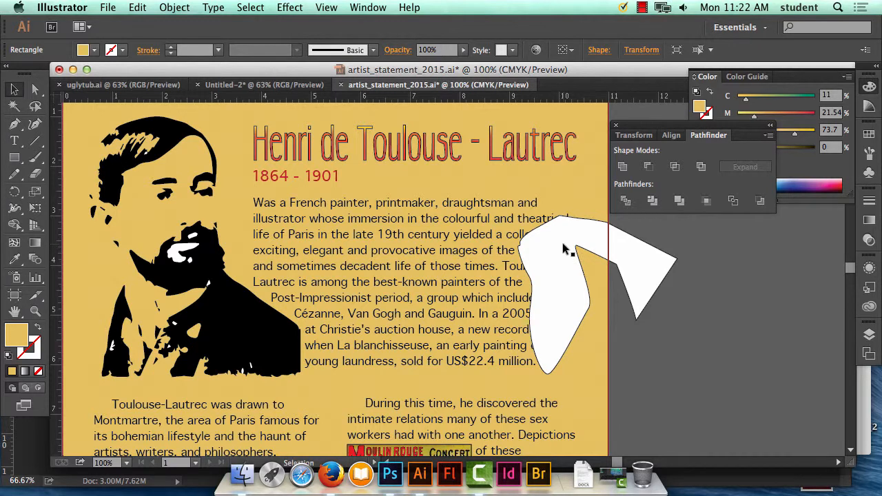
pyautogui.click(17, 126)
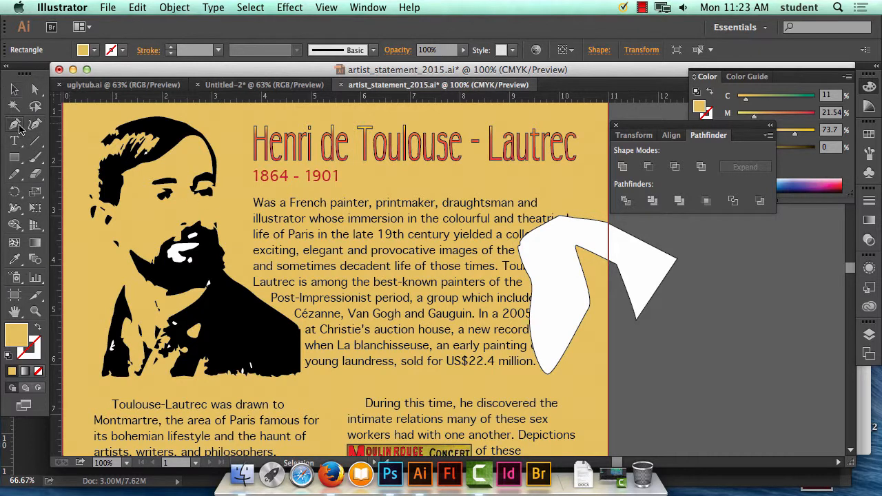
pyautogui.click(38, 371)
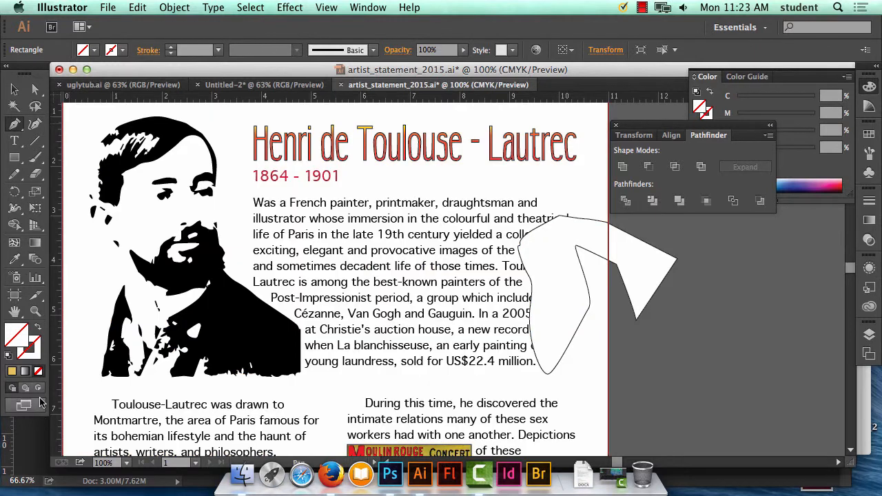
pyautogui.click(137, 6)
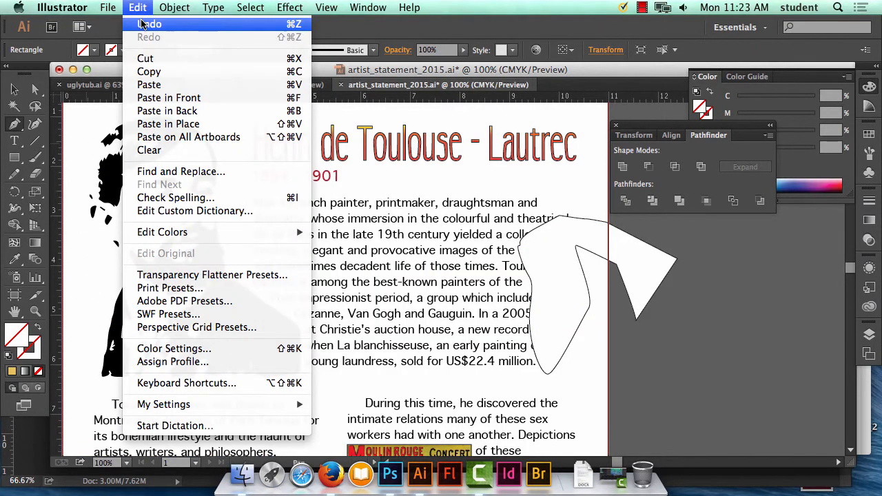
pyautogui.click(141, 24)
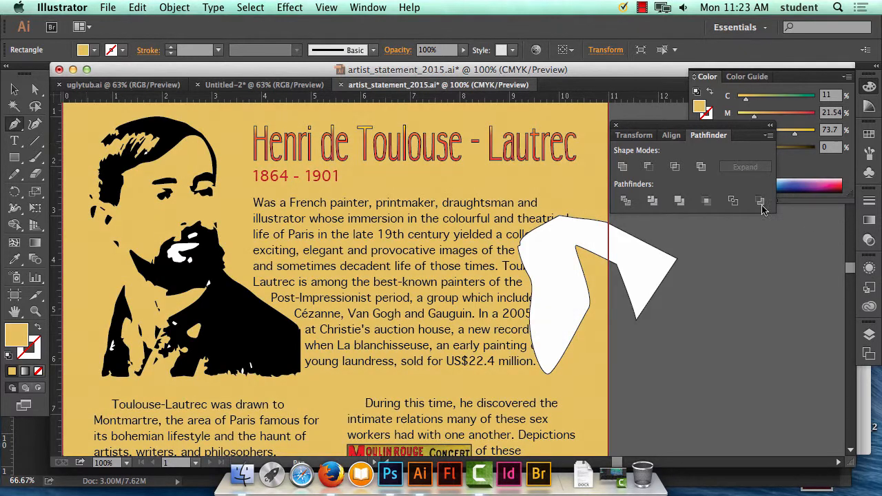
# Show the list of layers and hide the background layer.
pyautogui.click(362, 7)
pyautogui.scroll(-3, 413, 311)
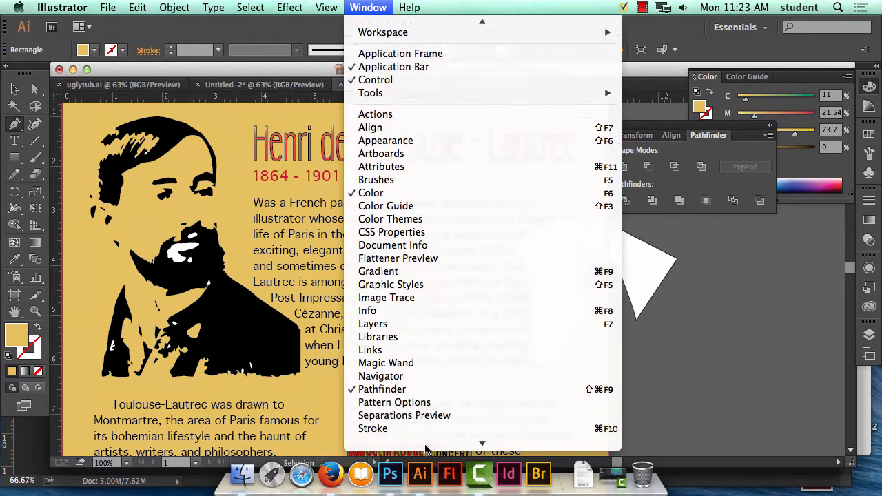
pyautogui.click(412, 311)
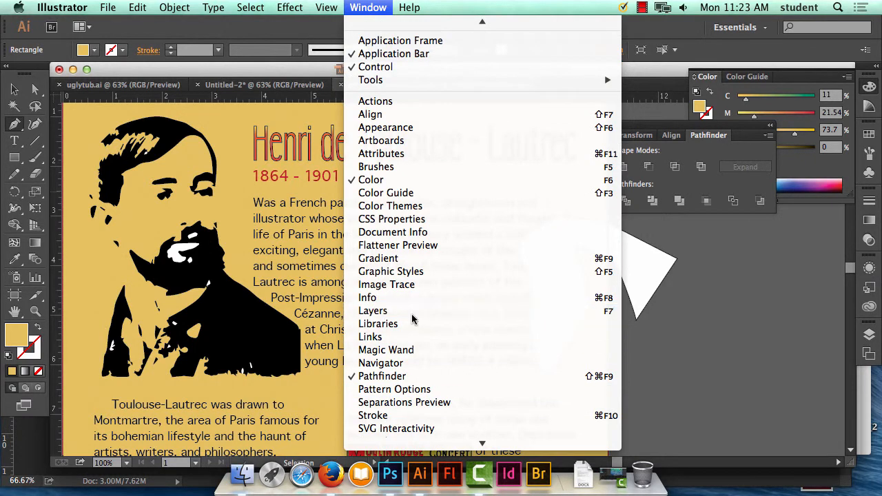
pyautogui.click(699, 403)
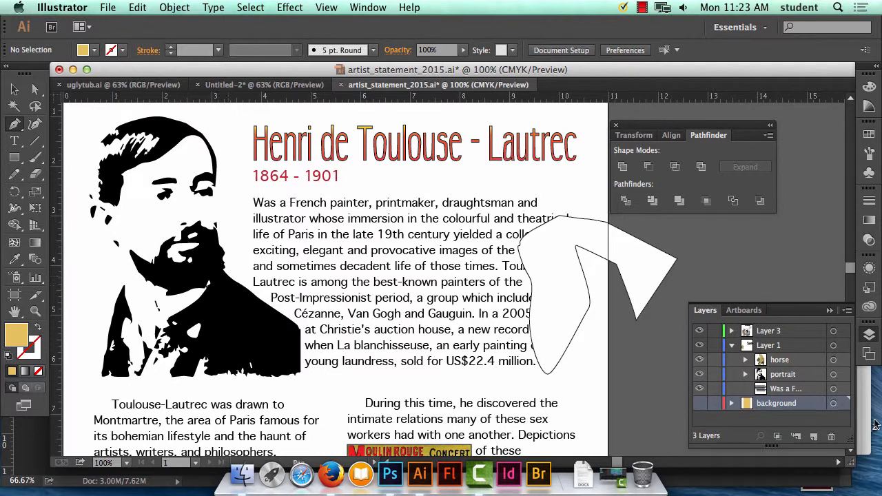
# Make the introductory text item in Layer 1 the active layer item.
pyautogui.click(757, 332)
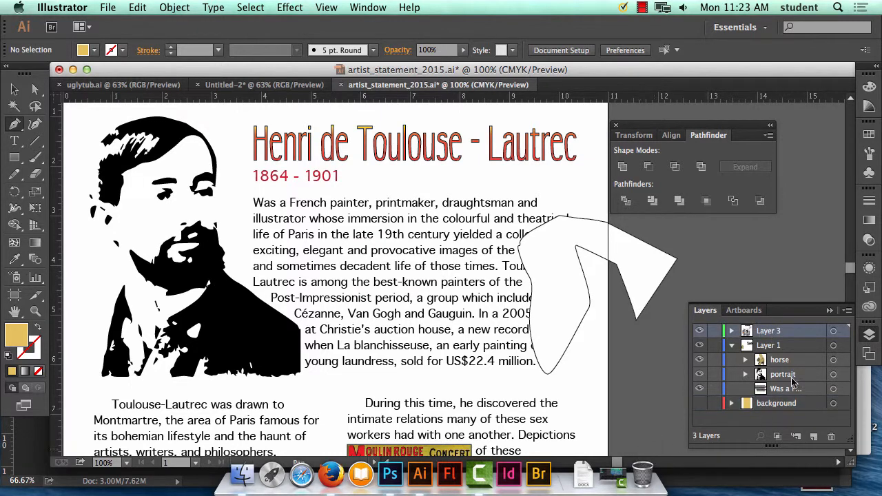
pyautogui.click(699, 389)
pyautogui.click(699, 389)
pyautogui.click(798, 389)
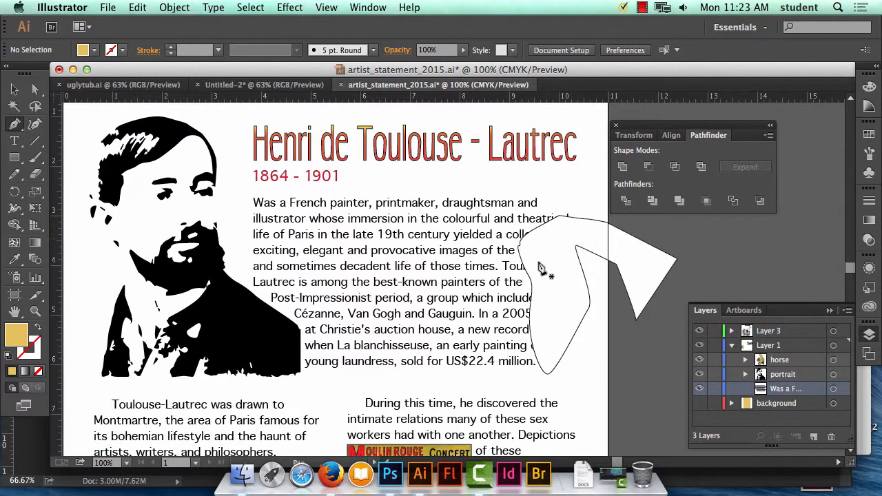
# Trace a closed Pen path with no fill and no stroke around the part of the white shape that overlaps the paragraph.
pyautogui.click(574, 245)
pyautogui.click(38, 372)
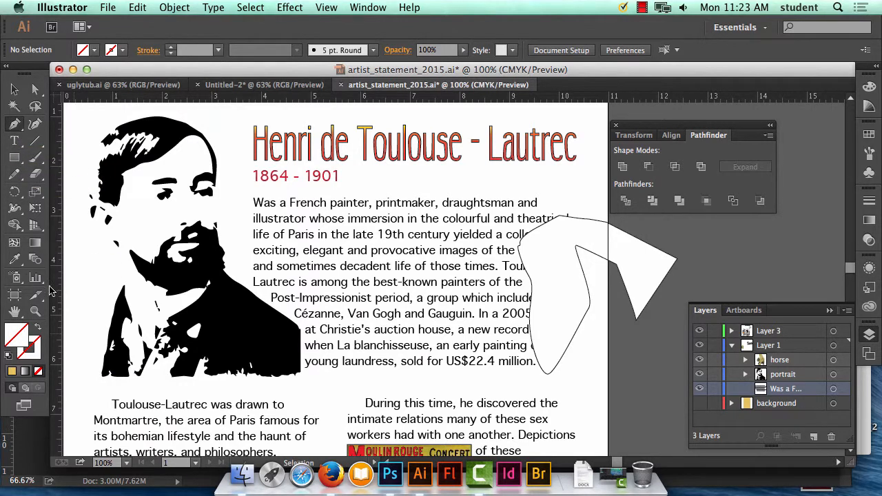
pyautogui.click(581, 213)
pyautogui.click(548, 213)
pyautogui.click(533, 223)
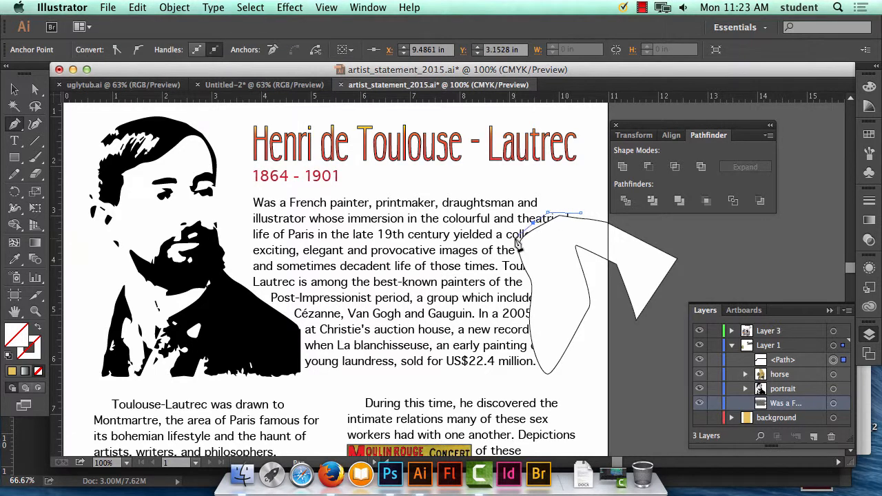
pyautogui.click(516, 239)
pyautogui.click(518, 267)
pyautogui.click(526, 284)
pyautogui.click(525, 309)
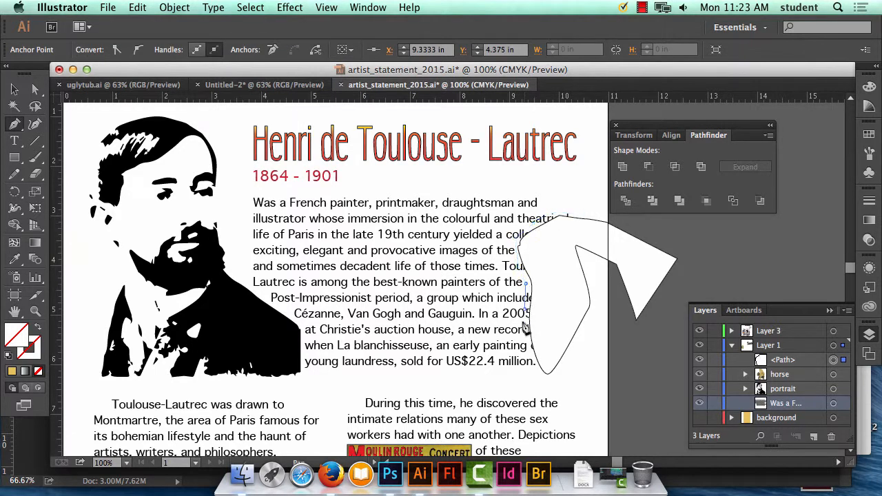
pyautogui.click(526, 350)
pyautogui.click(533, 373)
pyautogui.click(557, 378)
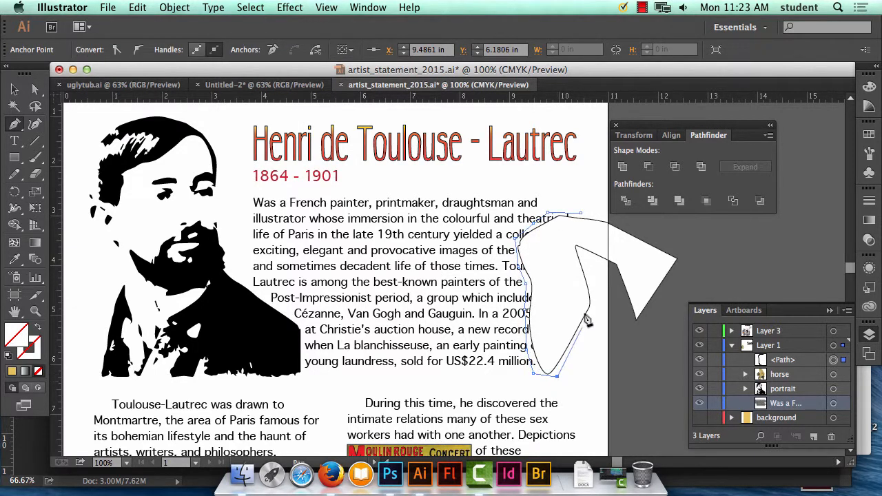
pyautogui.click(573, 277)
pyautogui.click(580, 213)
pyautogui.click(581, 214)
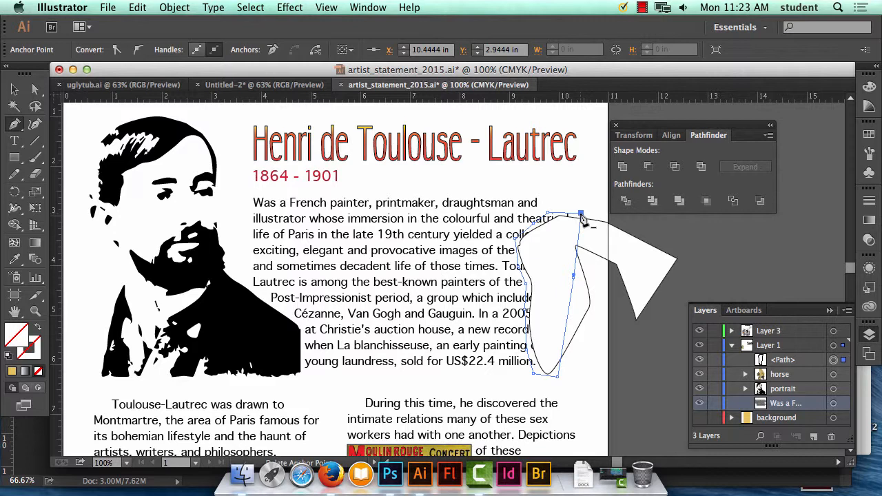
# Select the traced path together with the introductory paragraph and apply Make Text Wrap to them.
pyautogui.click(13, 90)
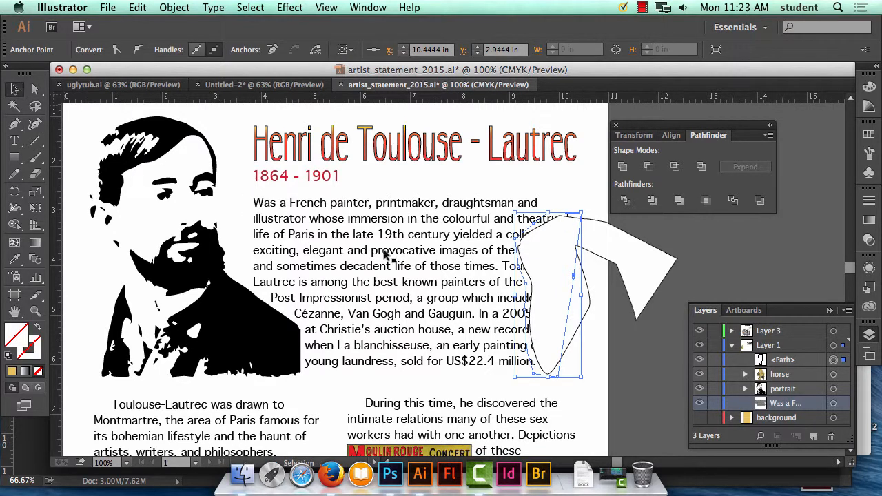
pyautogui.click(578, 239)
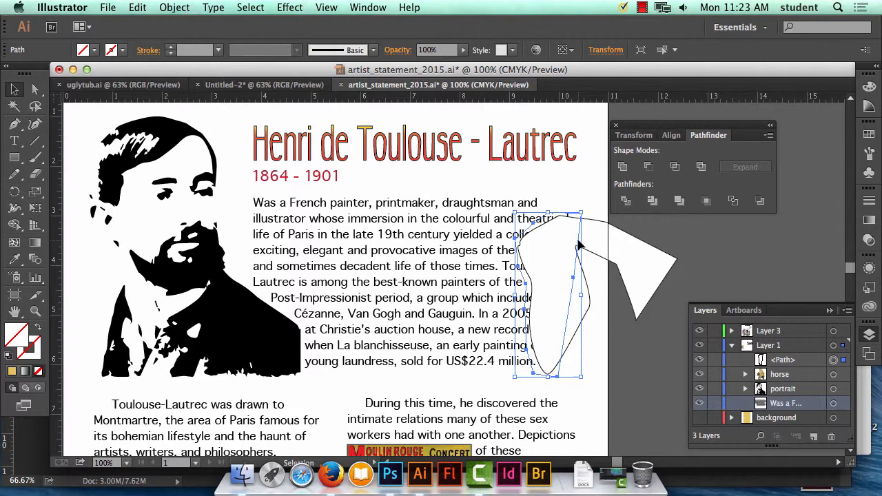
pyautogui.keyDown('shift'); pyautogui.click(467, 229); pyautogui.keyUp('shift')
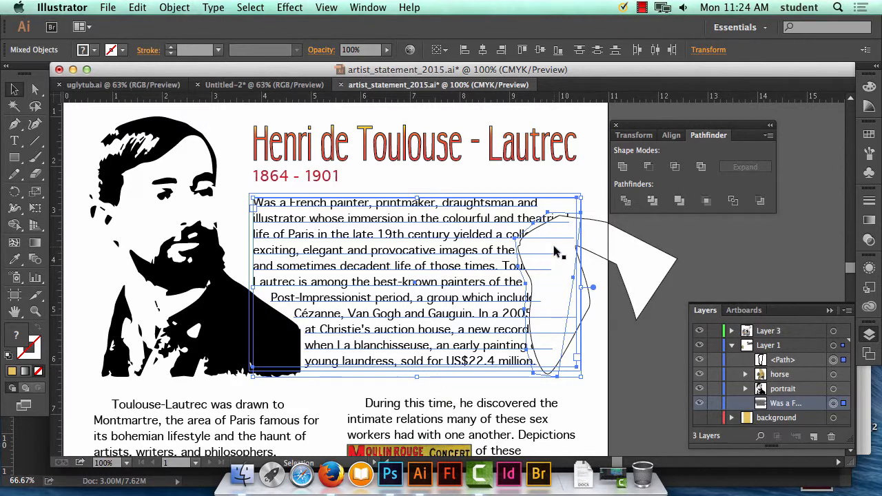
pyautogui.click(174, 7)
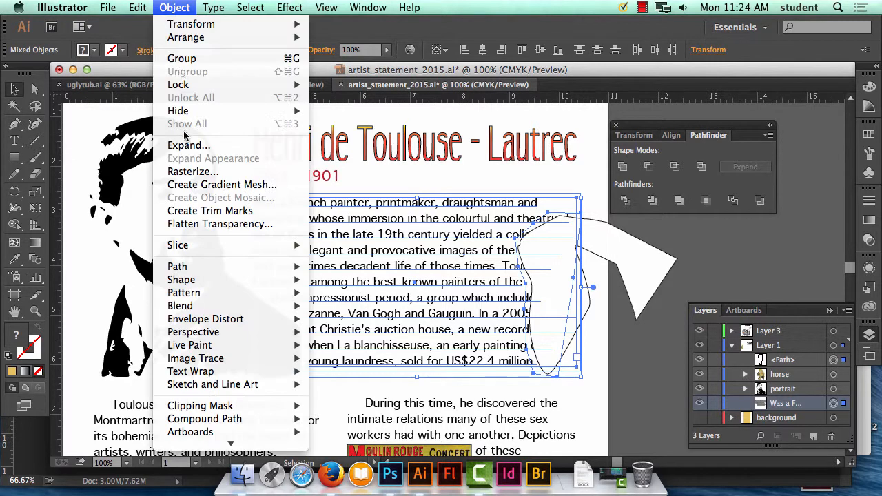
pyautogui.moveTo(190, 281)
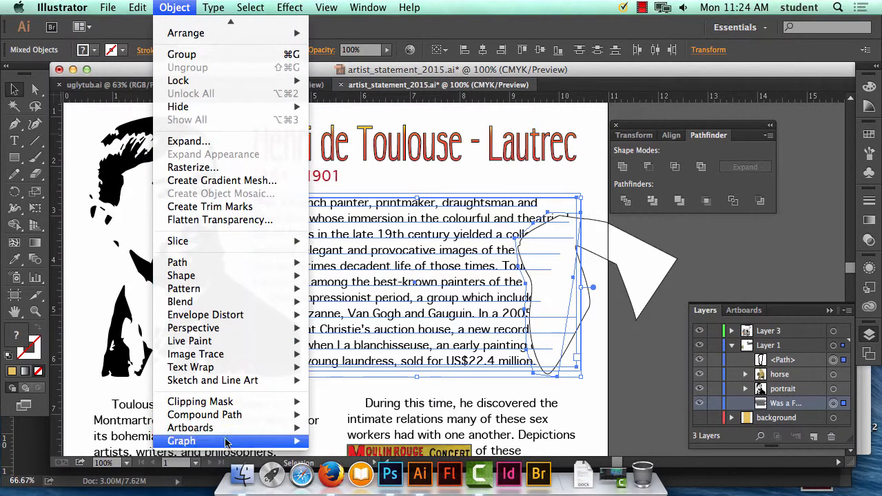
pyautogui.moveTo(237, 367)
pyautogui.click(337, 367)
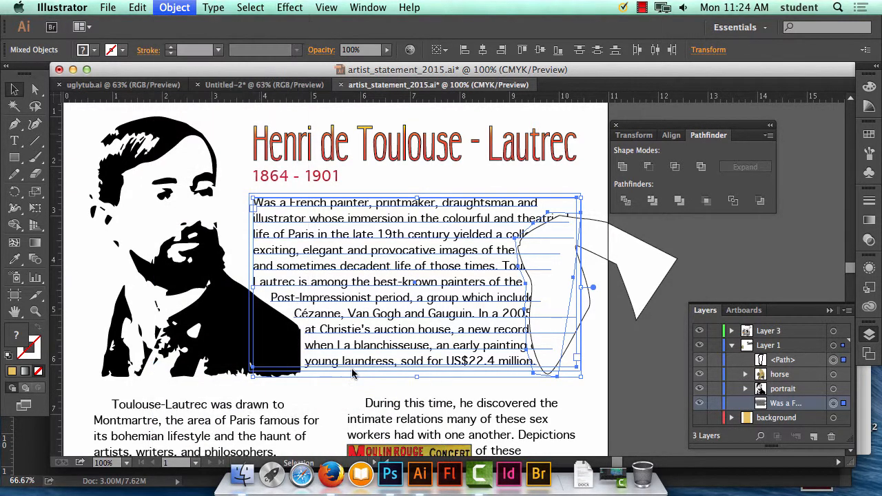
pyautogui.click(804, 372)
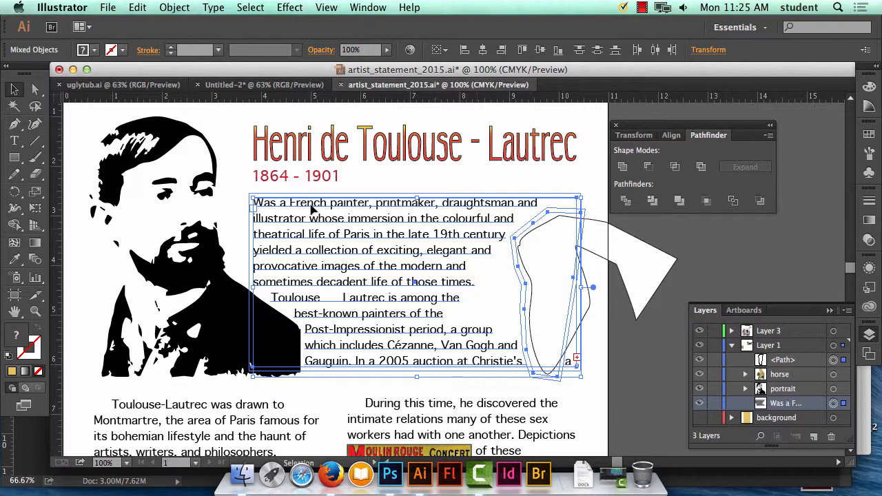
# Undo the text wrap.
pyautogui.click(180, 7)
pyautogui.moveTo(145, 7)
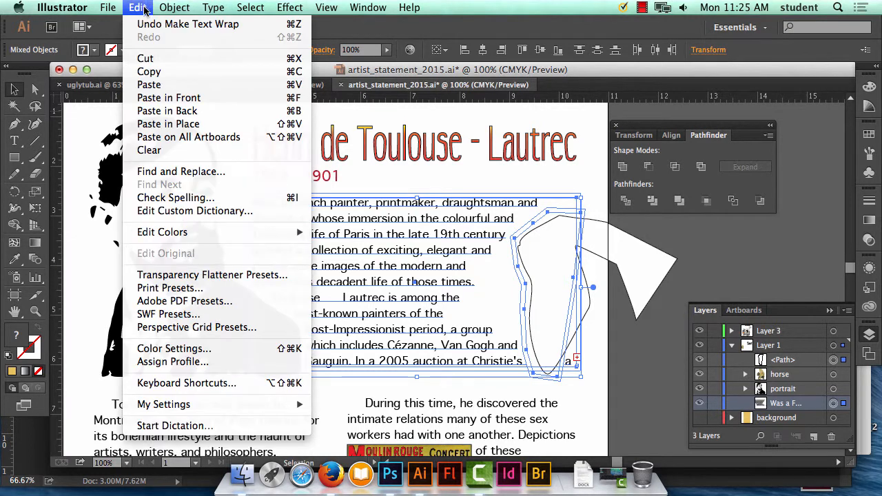
pyautogui.click(149, 25)
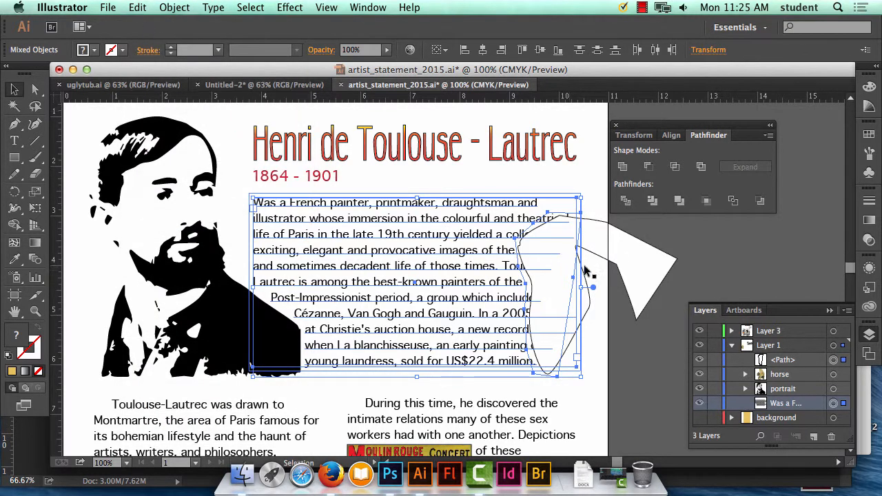
# Delete the white freeform shape and select the introductory paragraph.
pyautogui.click(653, 260)
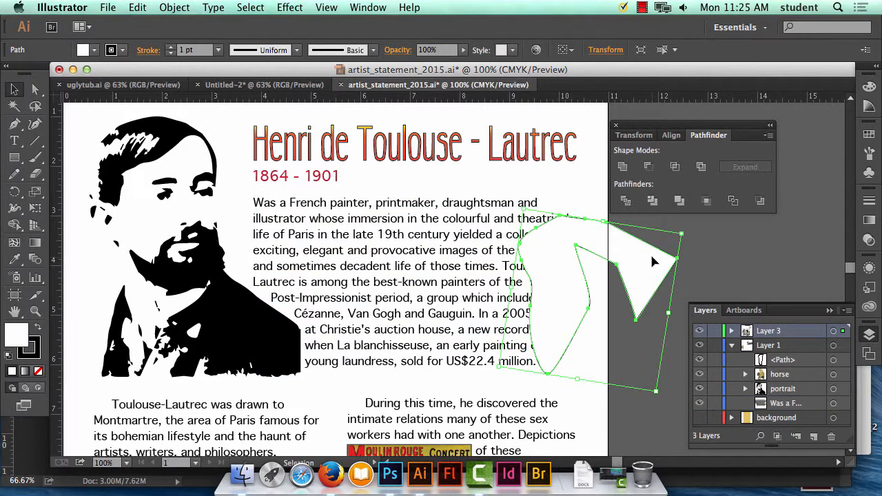
pyautogui.press('Delete')
pyautogui.click(533, 298)
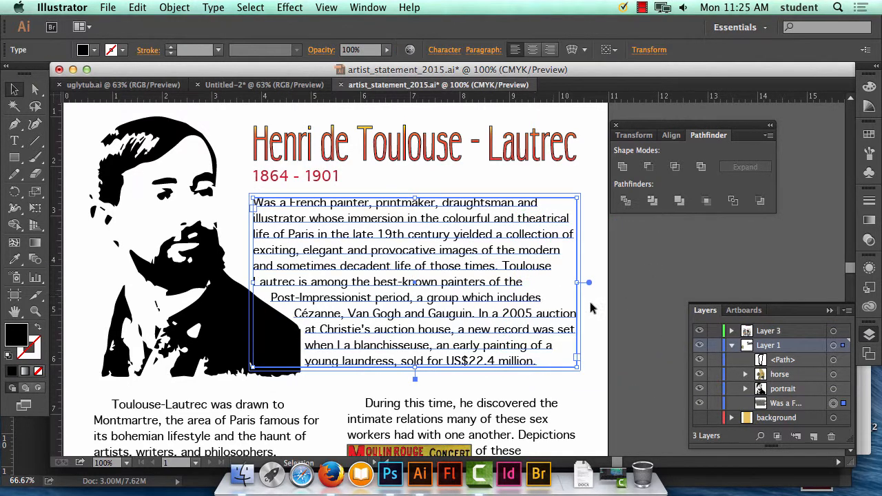
# Deselect the introductory paragraph and delete the leftover invisible path from Layer 1.
pyautogui.click(607, 314)
pyautogui.click(566, 248)
pyautogui.click(578, 295)
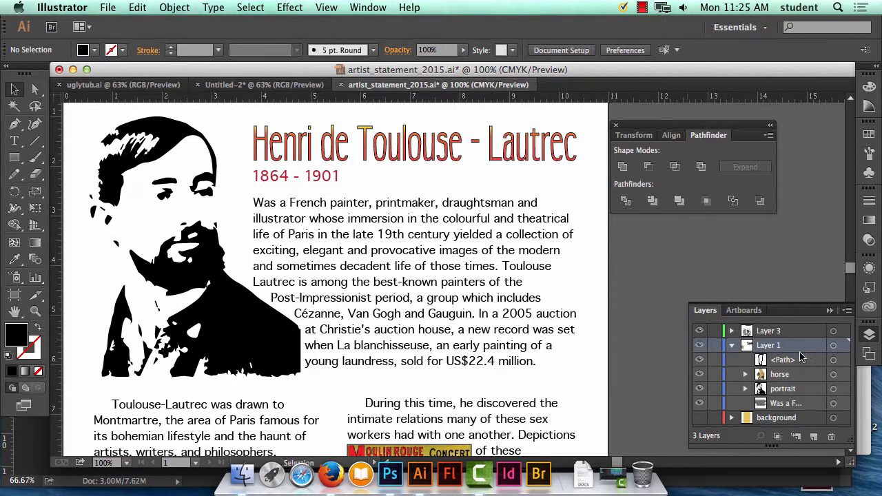
pyautogui.click(834, 360)
pyautogui.press('Delete')
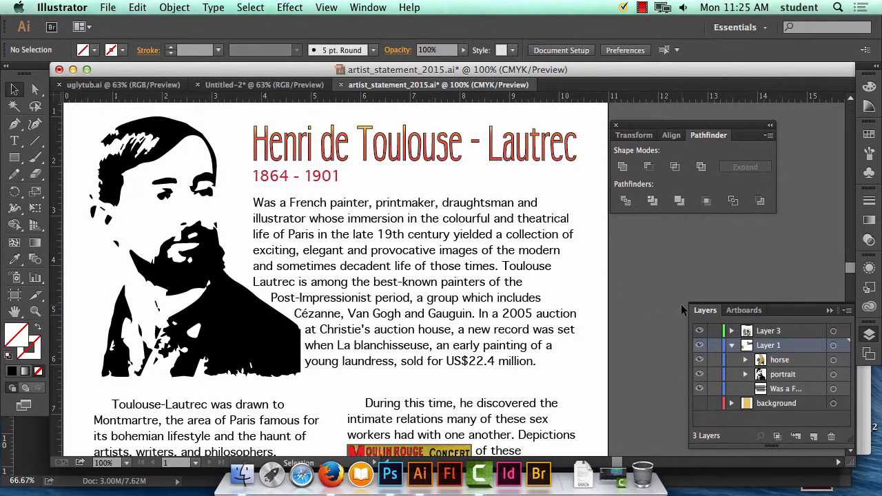
# Show the Symbols collection, detach it from the dock beside the poster, and enlarge it.
pyautogui.press('super+minus')
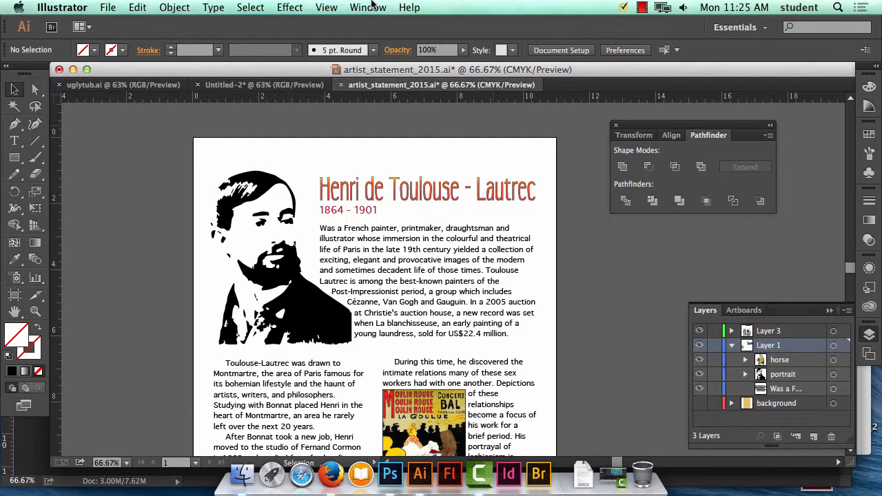
pyautogui.press('super+minus')
pyautogui.press('super+minus')
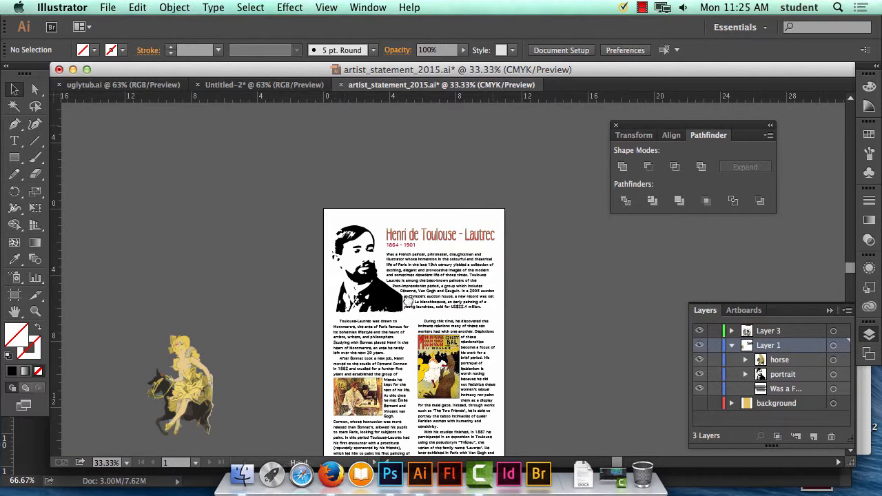
pyautogui.moveTo(407, 300); pyautogui.dragTo(360, 230)
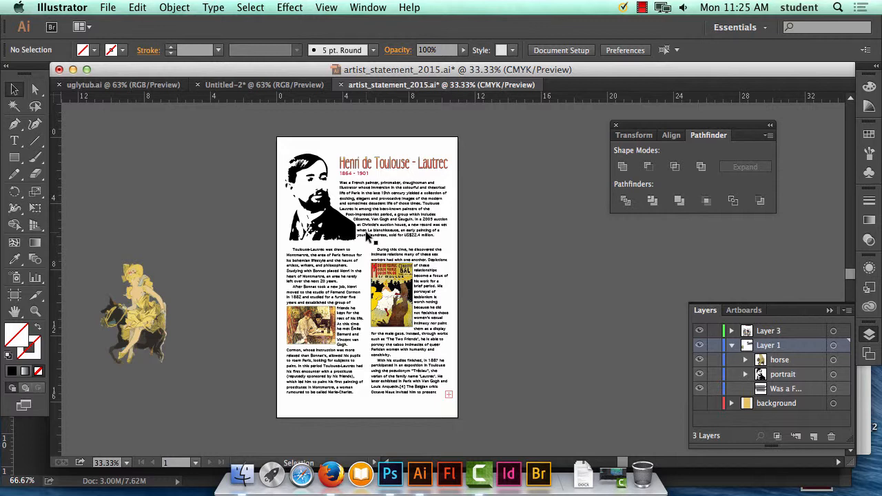
pyautogui.click(383, 7)
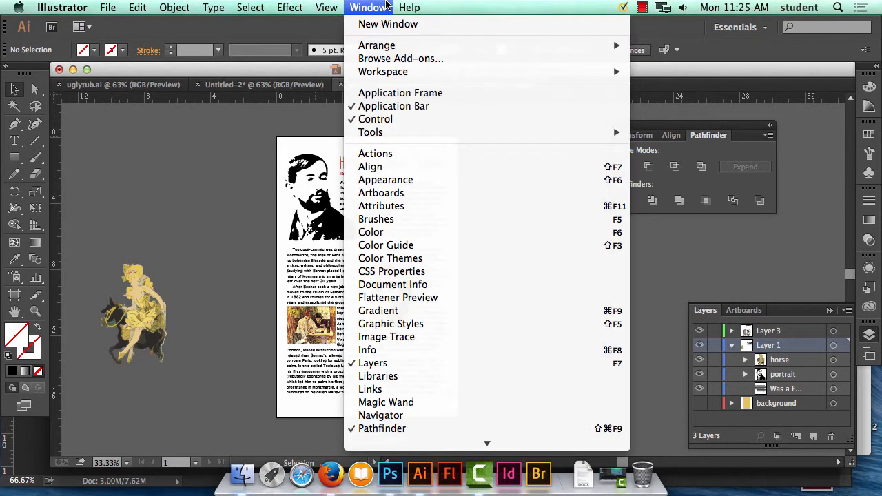
pyautogui.moveTo(377, 7)
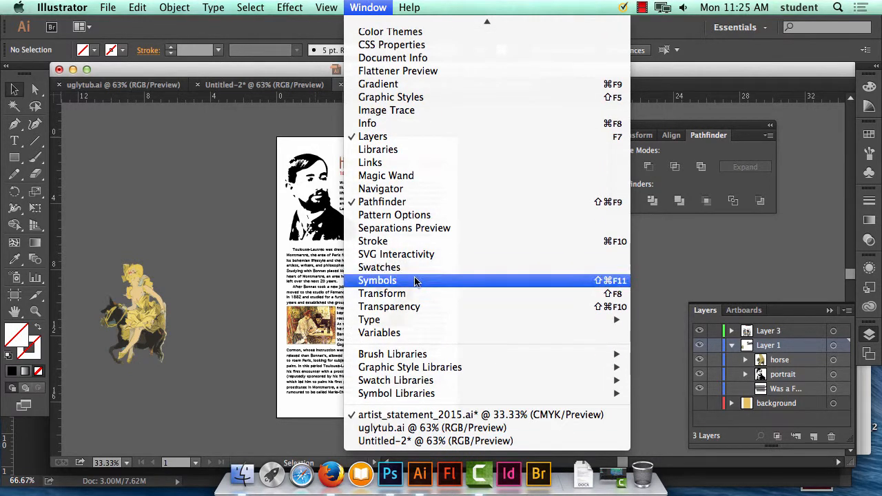
pyautogui.click(416, 280)
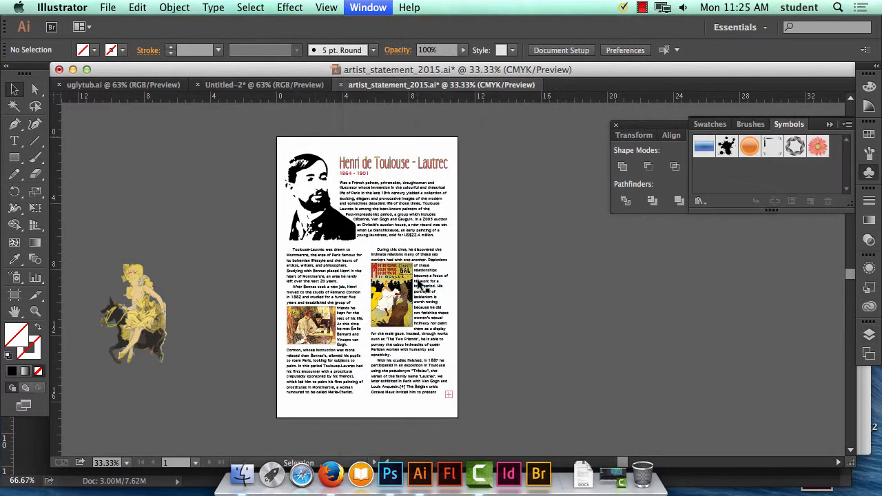
pyautogui.click(367, 7)
pyautogui.scroll(-8, 400, 372)
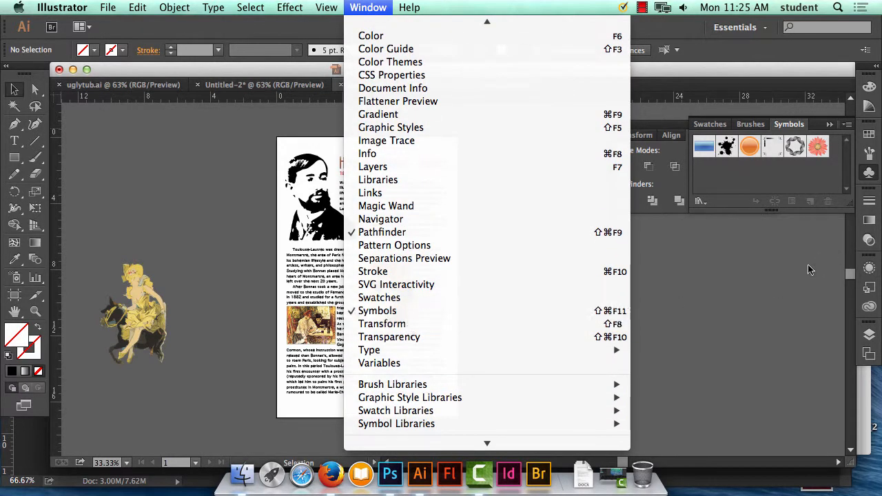
pyautogui.click(409, 317)
pyautogui.moveTo(790, 124)
pyautogui.mouseDown()
pyautogui.moveTo(625, 246)
pyautogui.moveTo(473, 168)
pyautogui.moveTo(515, 135)
pyautogui.mouseUp()
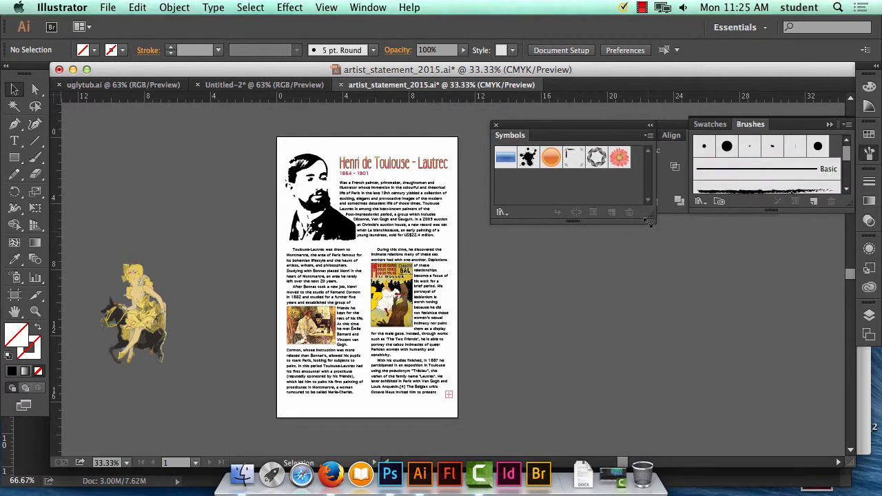
pyautogui.moveTo(652, 220); pyautogui.dragTo(716, 376)
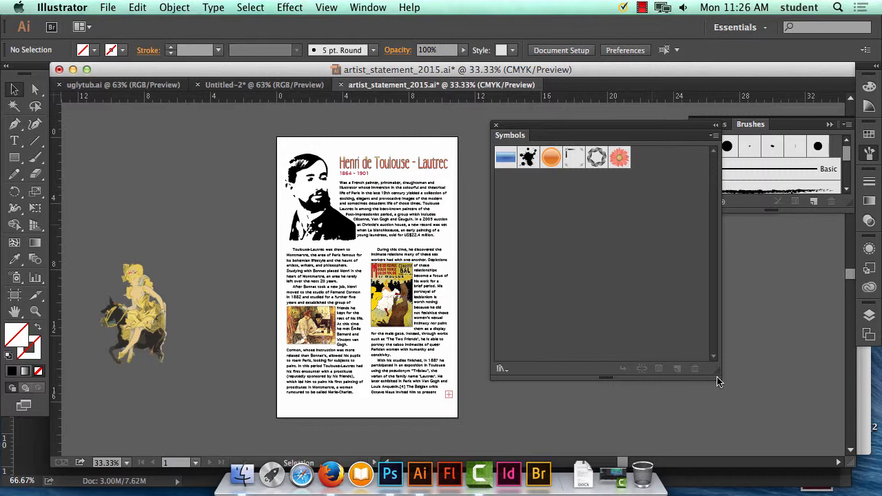
# Look through the list of available symbol libraries without opening one.
pyautogui.click(714, 136)
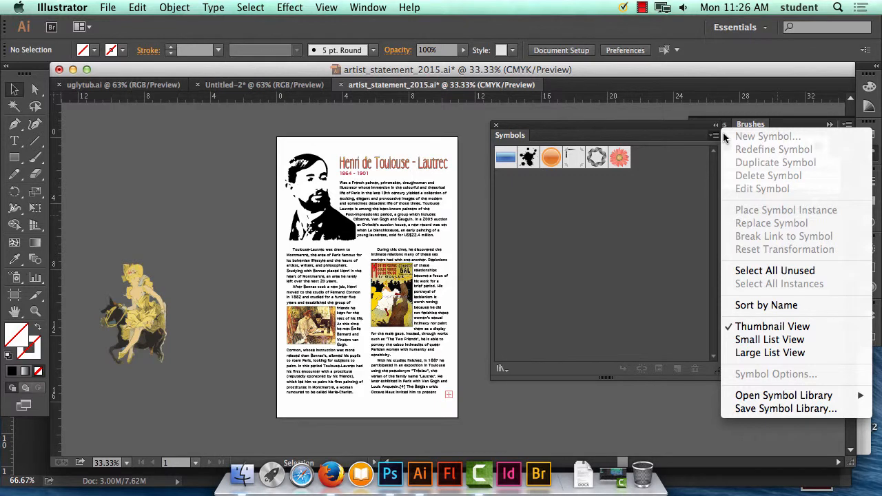
pyautogui.moveTo(789, 397)
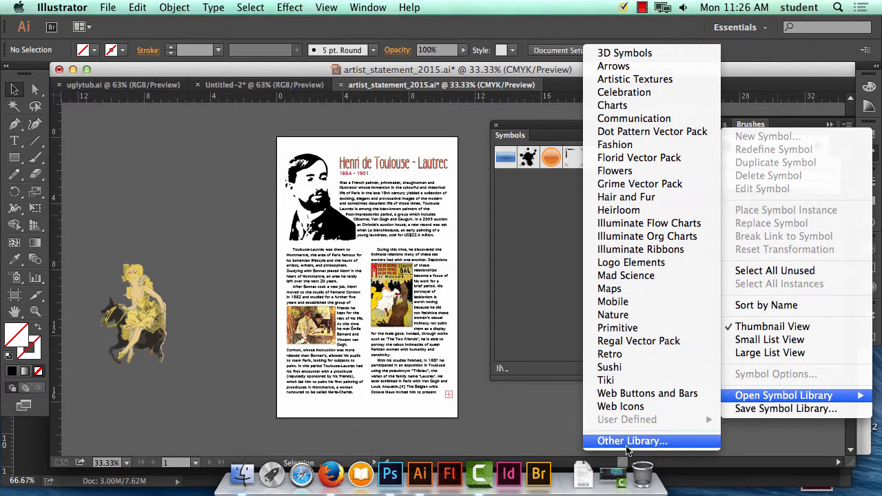
pyautogui.click(707, 363)
# Open the decorative brush library Elegant Curl & Floral Brush Set.
pyautogui.click(368, 7)
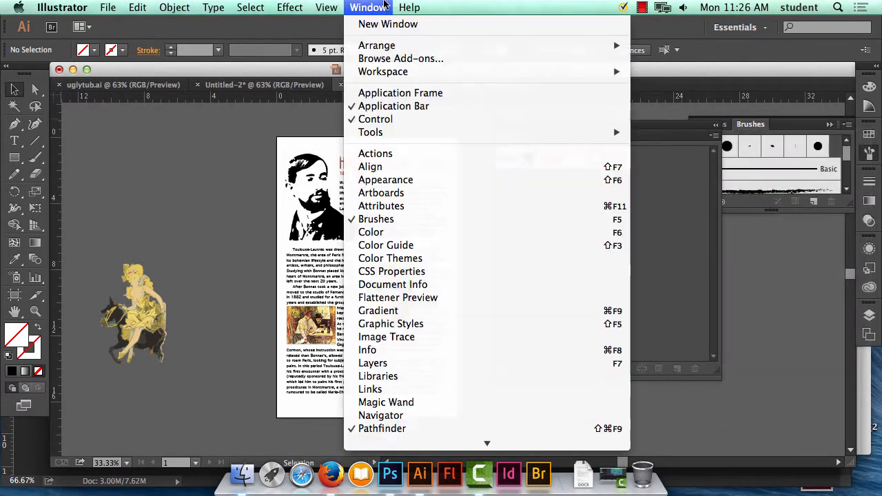
pyautogui.scroll(-10, 393, 348)
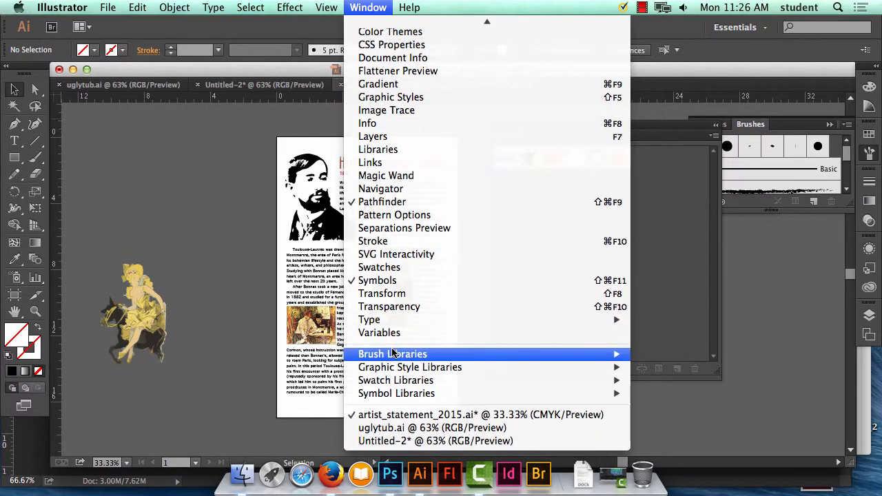
pyautogui.moveTo(393, 352)
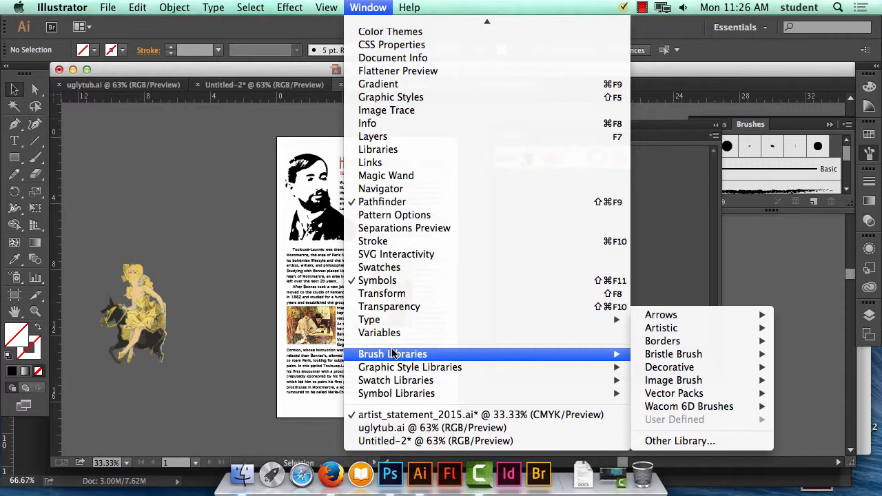
pyautogui.moveTo(716, 371)
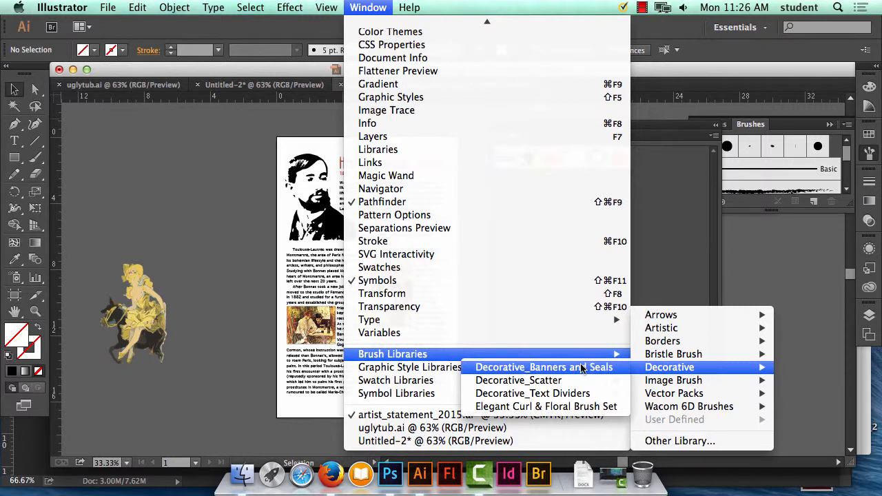
pyautogui.click(582, 406)
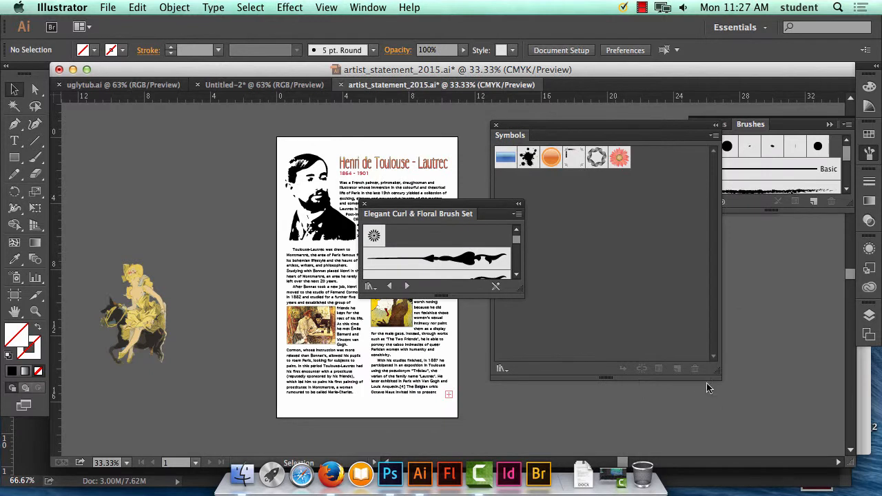
# Enlarge the Elegant Curl & Floral Brush Set and reposition it over the Symbols collection beside the poster.
pyautogui.moveTo(522, 300)
pyautogui.mouseDown()
pyautogui.moveTo(620, 417)
pyautogui.moveTo(528, 441)
pyautogui.moveTo(522, 433)
pyautogui.mouseUp()
pyautogui.moveTo(447, 212); pyautogui.dragTo(648, 198)
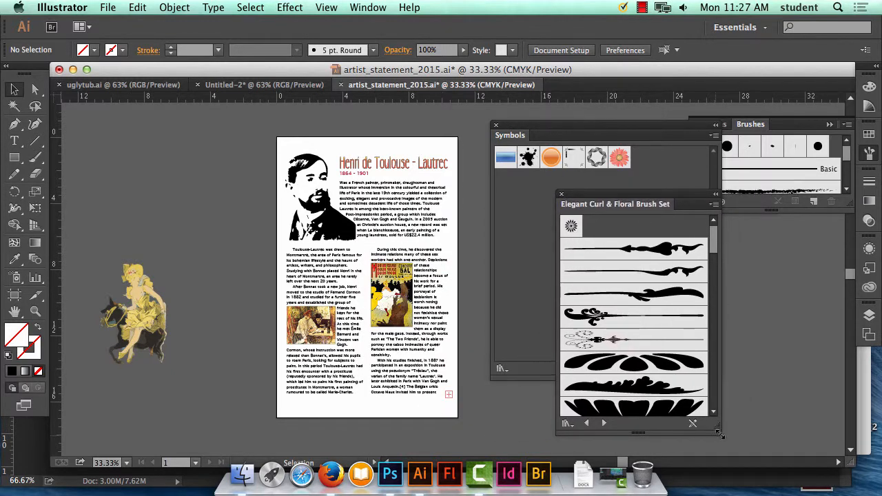
pyautogui.moveTo(721, 435)
pyautogui.mouseDown()
pyautogui.moveTo(720, 490)
pyautogui.moveTo(720, 482)
pyautogui.mouseUp()
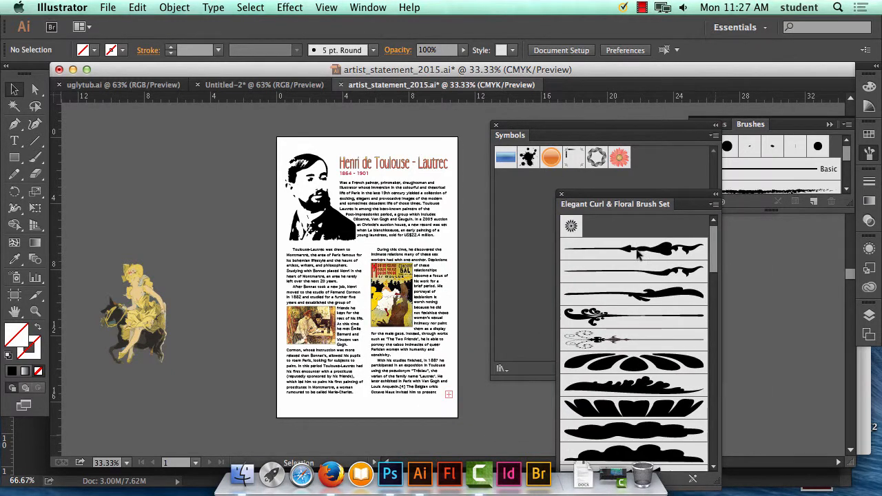
pyautogui.moveTo(611, 203)
pyautogui.mouseDown()
pyautogui.moveTo(563, 132)
pyautogui.moveTo(532, 120)
pyautogui.moveTo(566, 124)
pyautogui.mouseUp()
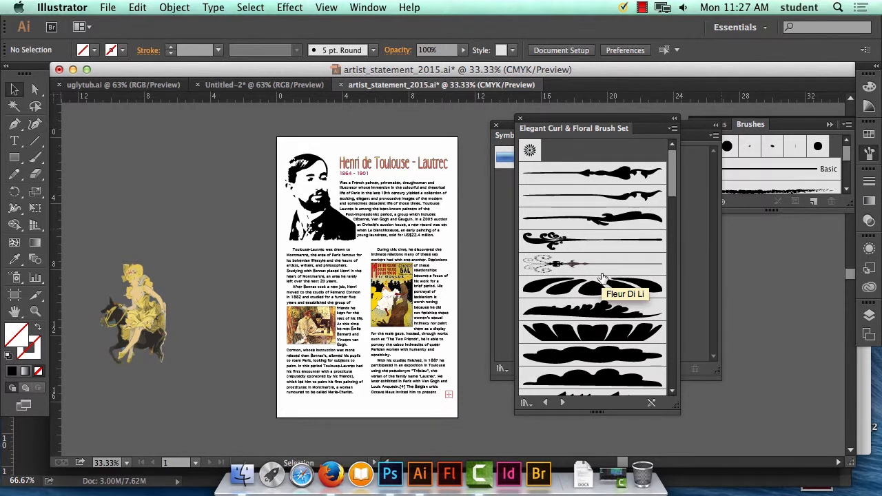
# Place the fleur-de-lis brush artwork on the poster and move it above the title.
pyautogui.moveTo(572, 264)
pyautogui.mouseDown()
pyautogui.moveTo(387, 178)
pyautogui.moveTo(339, 145)
pyautogui.mouseUp()
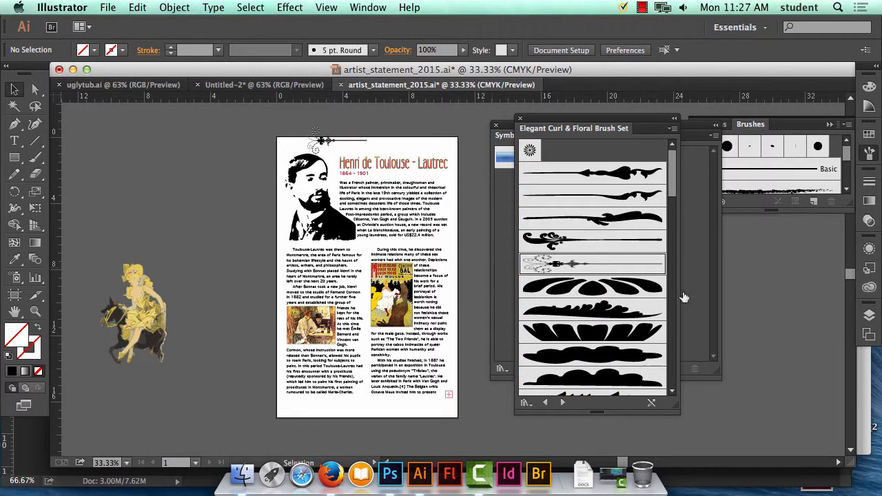
pyautogui.click(333, 156)
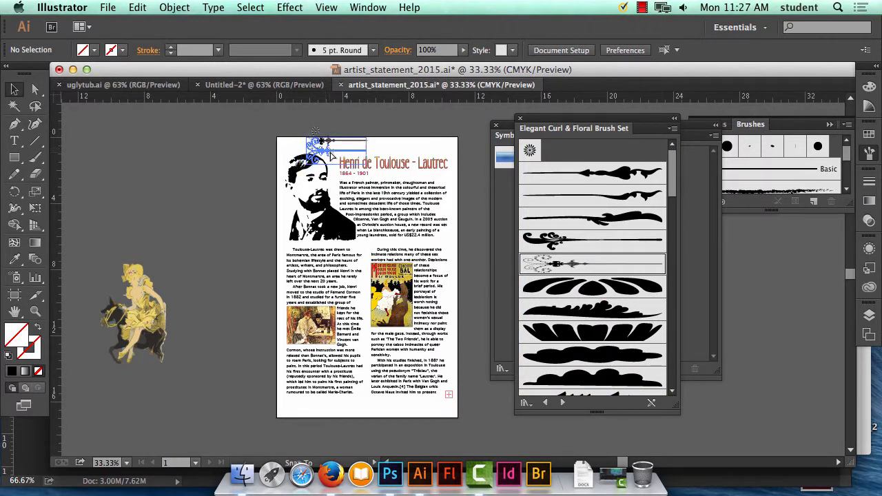
pyautogui.moveTo(333, 156); pyautogui.dragTo(376, 152)
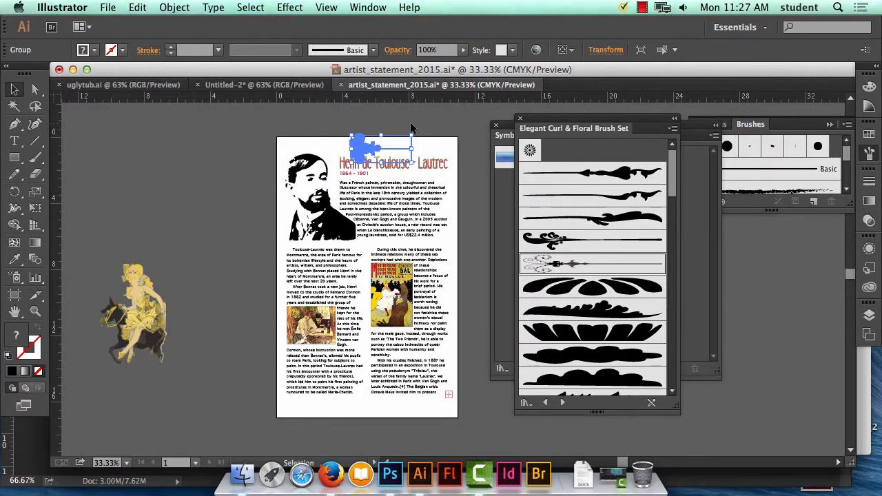
pyautogui.click(416, 135)
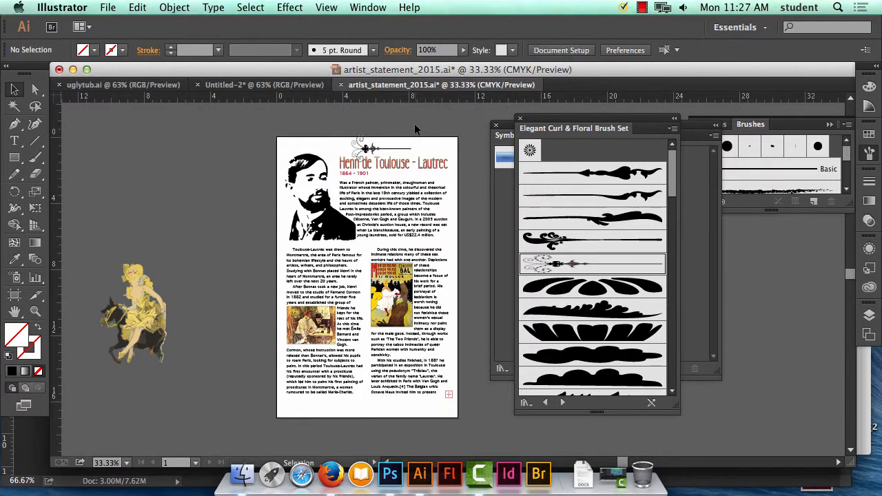
pyautogui.click(390, 153)
pyautogui.press('super+1')
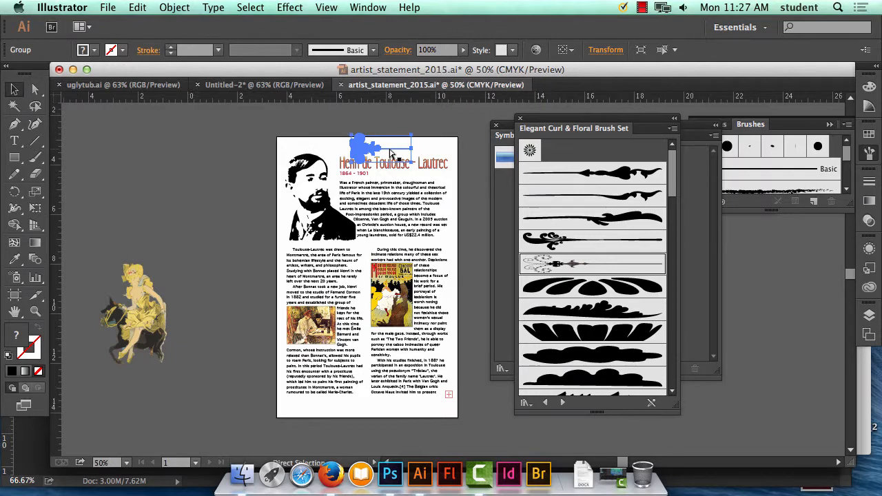
pyautogui.moveTo(310, 165); pyautogui.dragTo(379, 339)
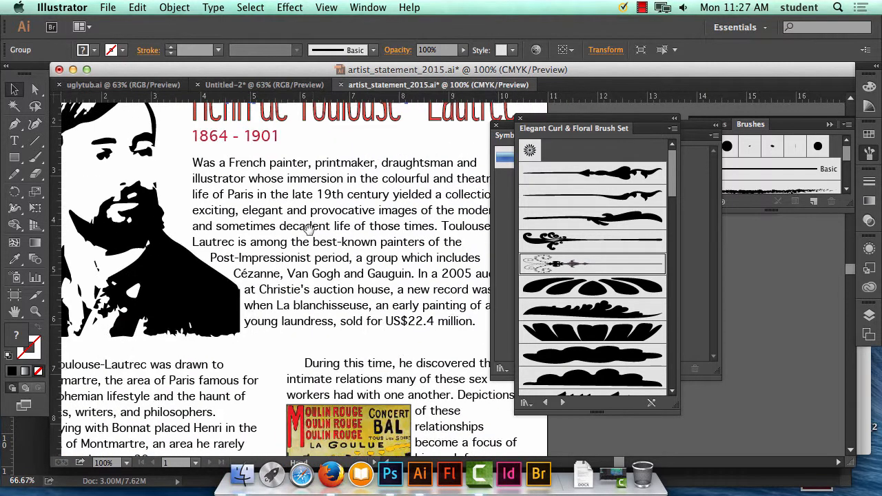
pyautogui.moveTo(310, 224); pyautogui.dragTo(314, 435)
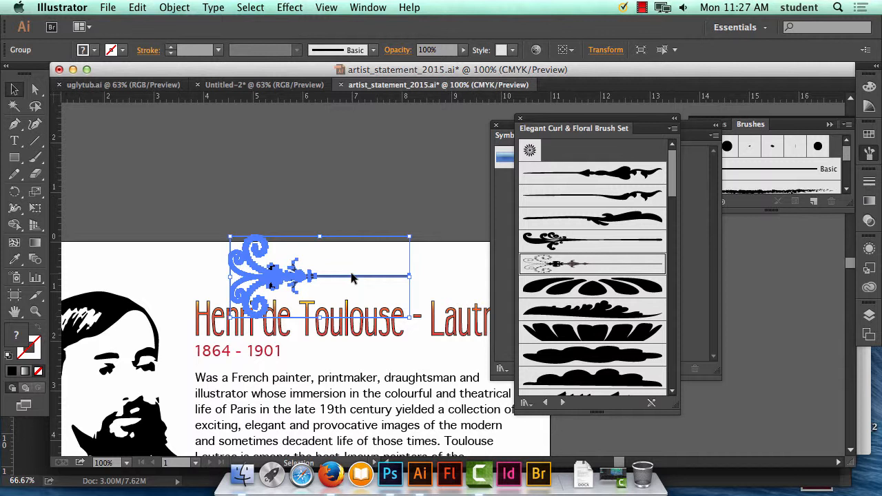
# Delete the fleur-de-lis ornament above the title.
pyautogui.click(460, 263)
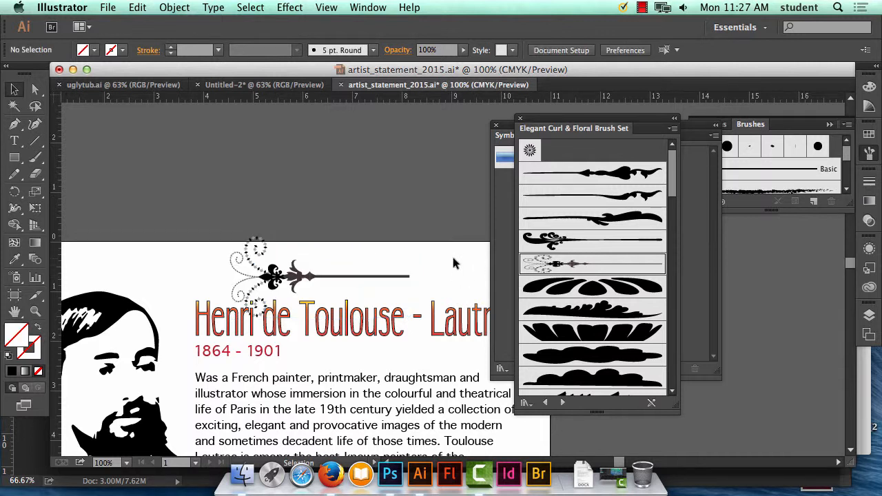
pyautogui.click(289, 288)
pyautogui.press('Delete')
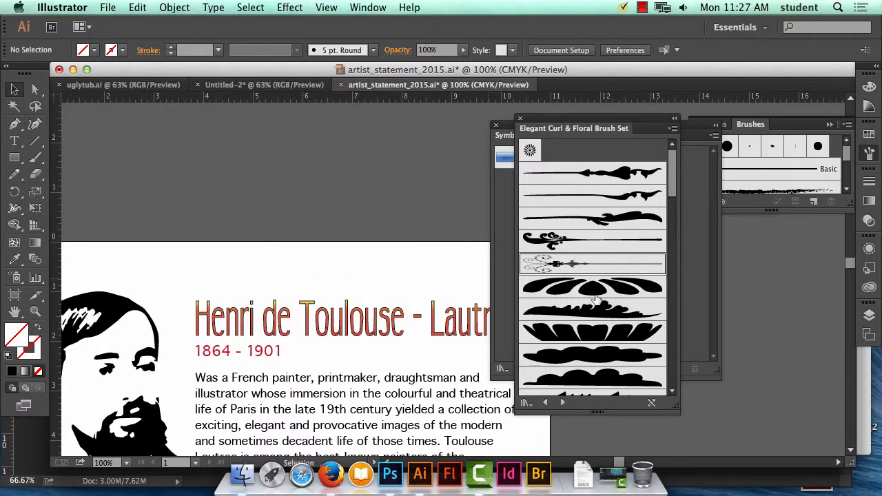
# Try the fan-shaped petal brush artwork as an ornament above the title and delete it.
pyautogui.moveTo(601, 297)
pyautogui.mouseDown()
pyautogui.moveTo(338, 291)
pyautogui.moveTo(333, 270)
pyautogui.mouseUp()
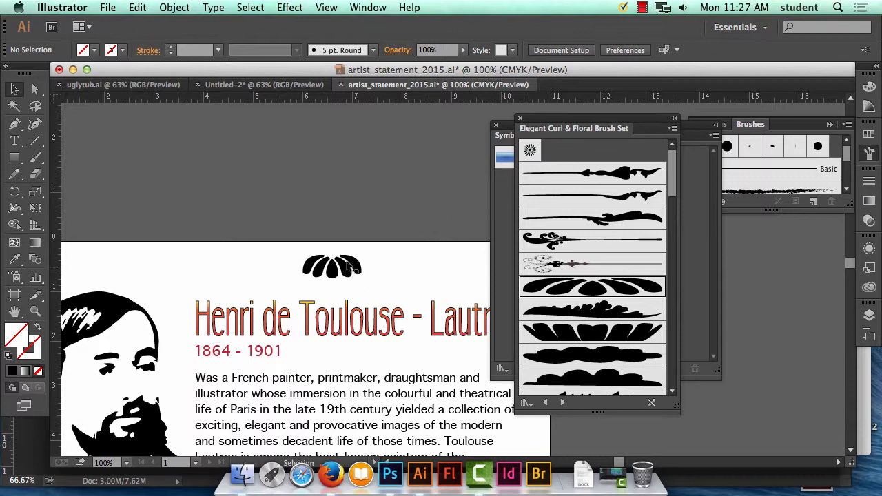
pyautogui.moveTo(346, 271)
pyautogui.mouseDown()
pyautogui.moveTo(276, 271)
pyautogui.moveTo(336, 273)
pyautogui.mouseUp()
pyautogui.press('super+minus')
pyautogui.press('super+minus')
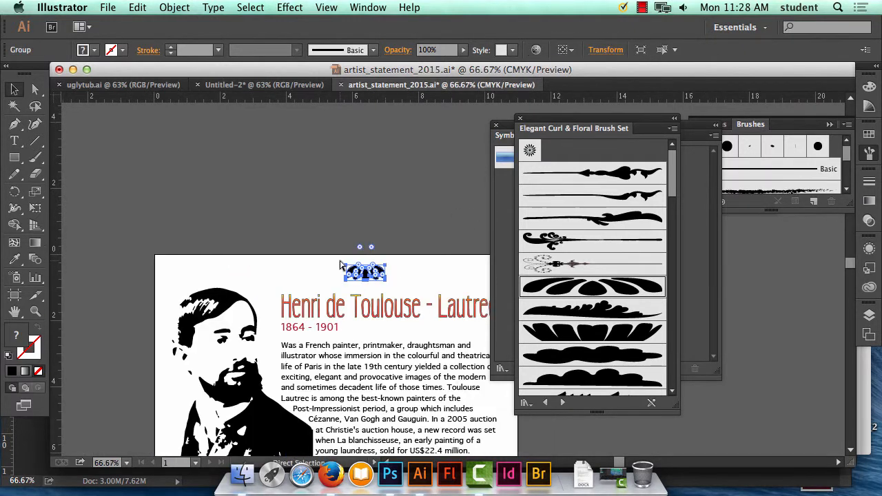
pyautogui.moveTo(350, 343); pyautogui.dragTo(273, 227)
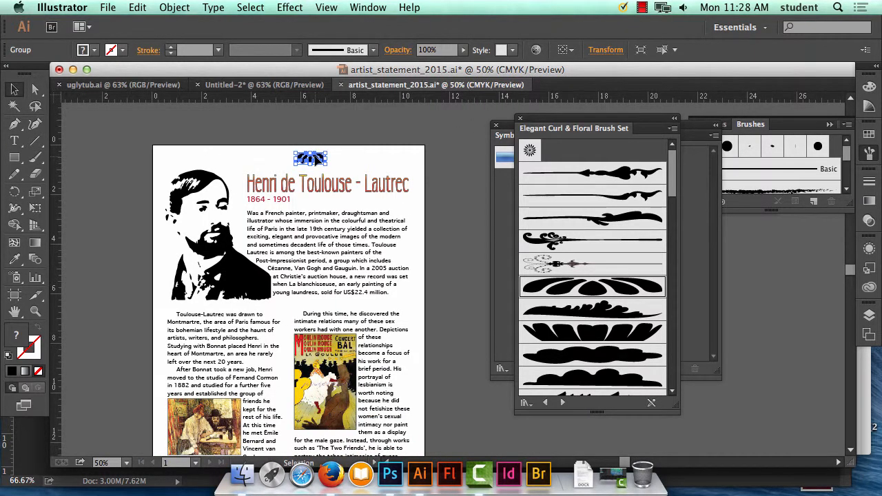
pyautogui.press('Delete')
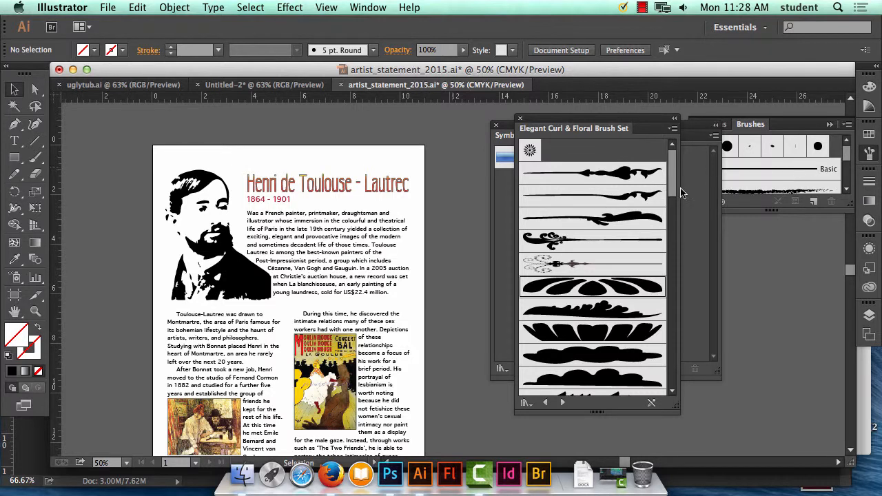
# Draw a vertical line down the poster's outer margin beside the title and the second text column.
pyautogui.moveTo(673, 193); pyautogui.dragTo(682, 380)
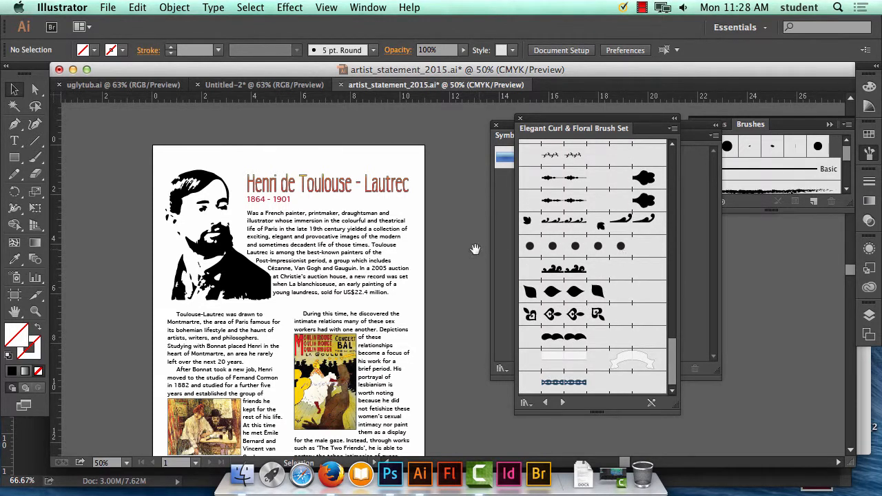
pyautogui.moveTo(475, 249); pyautogui.dragTo(439, 214)
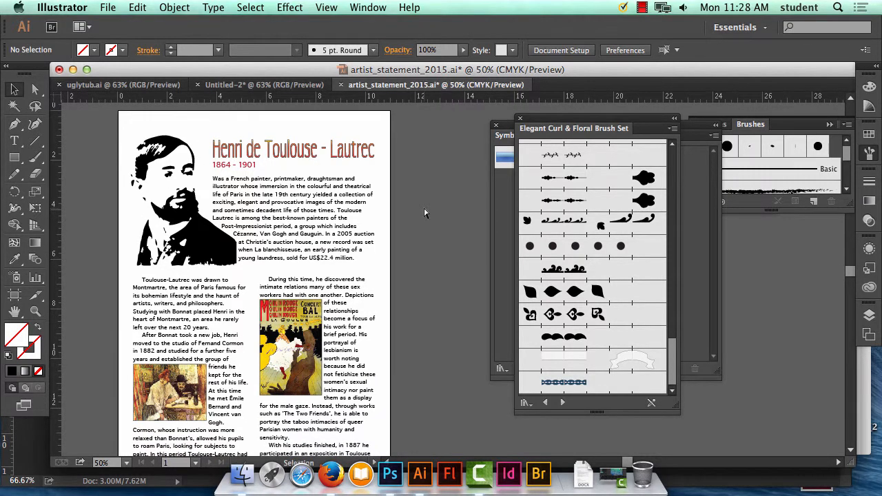
pyautogui.press('super+minus')
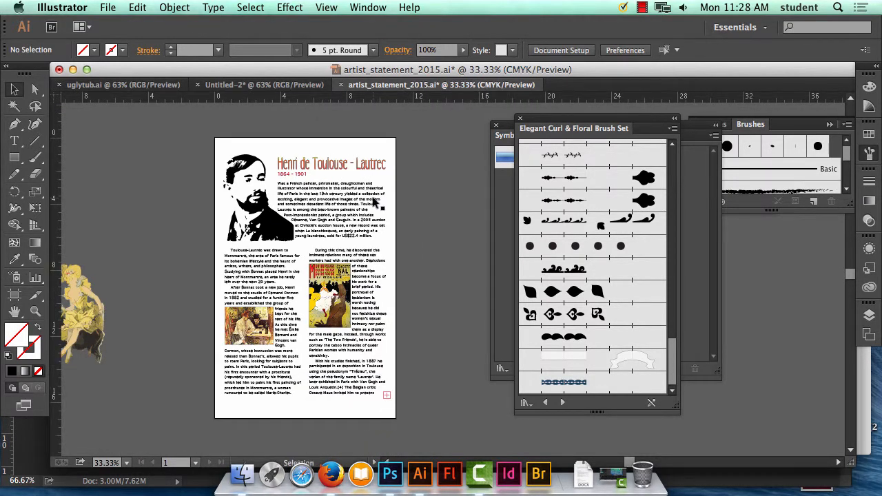
pyautogui.click(35, 141)
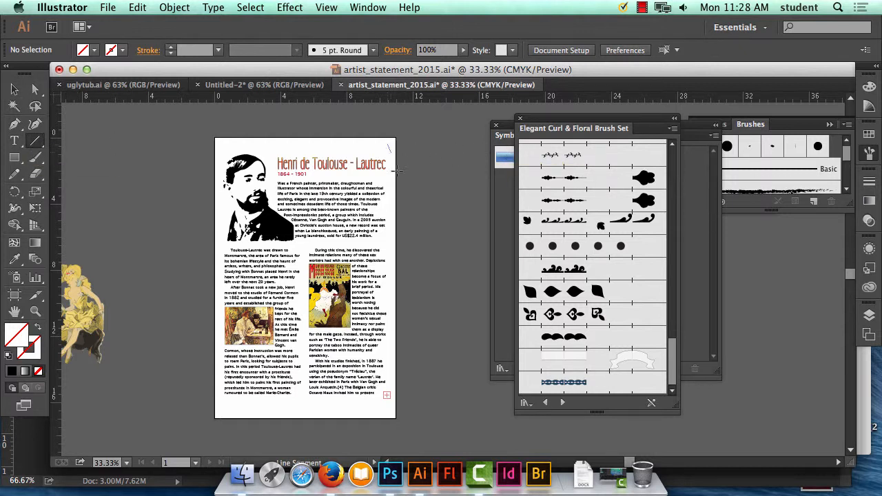
pyautogui.moveTo(389, 169); pyautogui.dragTo(394, 410)
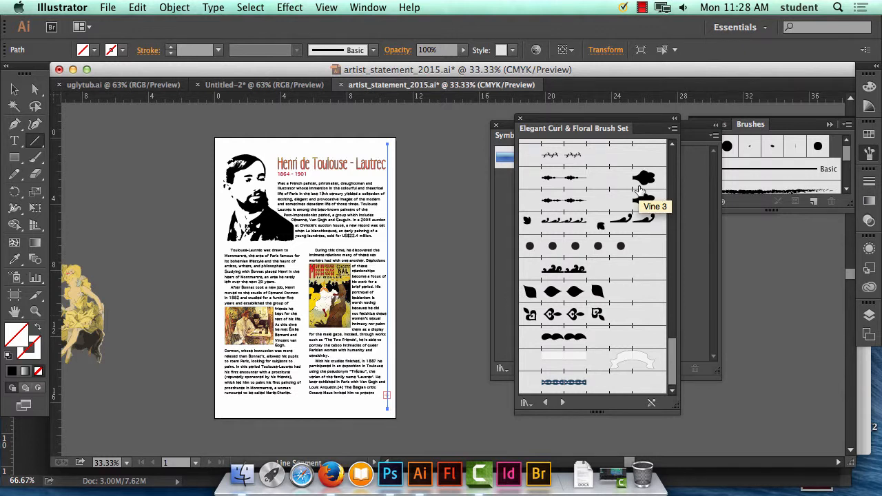
# Try to apply the Wave Pattern brush to the vertical line and undo it.
pyautogui.moveTo(551, 268); pyautogui.dragTo(387, 255)
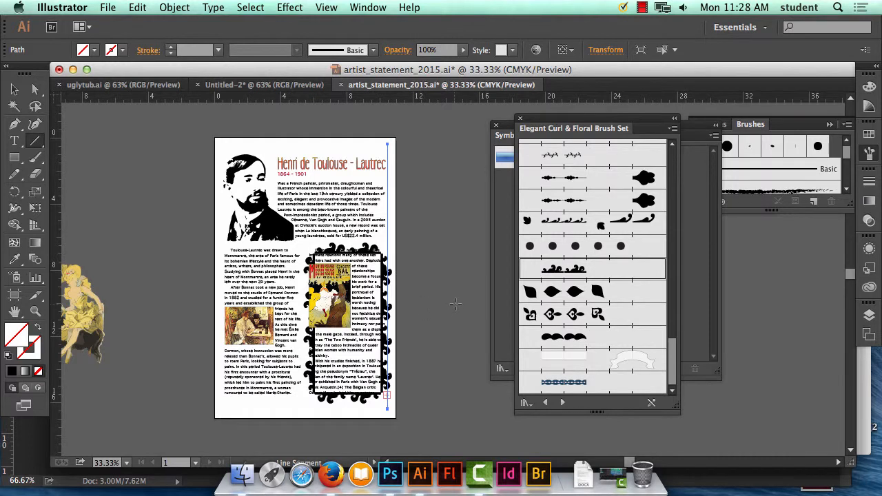
pyautogui.click(138, 7)
pyautogui.click(162, 26)
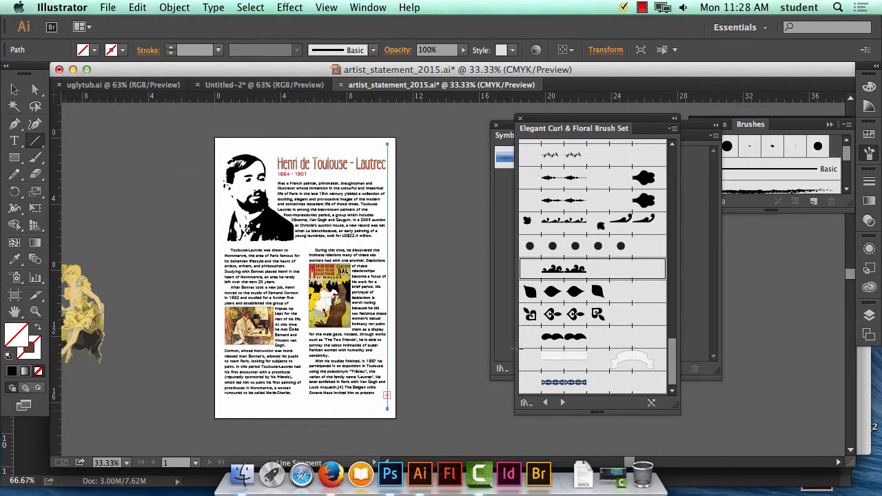
# Move the vertical line off the poster onto the empty pasteboard beside it and reselect it there.
pyautogui.press('v')
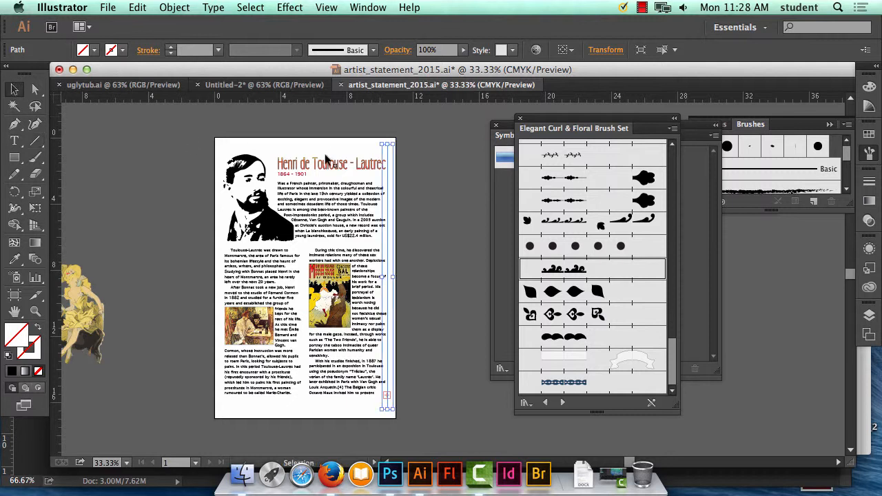
pyautogui.moveTo(389, 183); pyautogui.dragTo(442, 185)
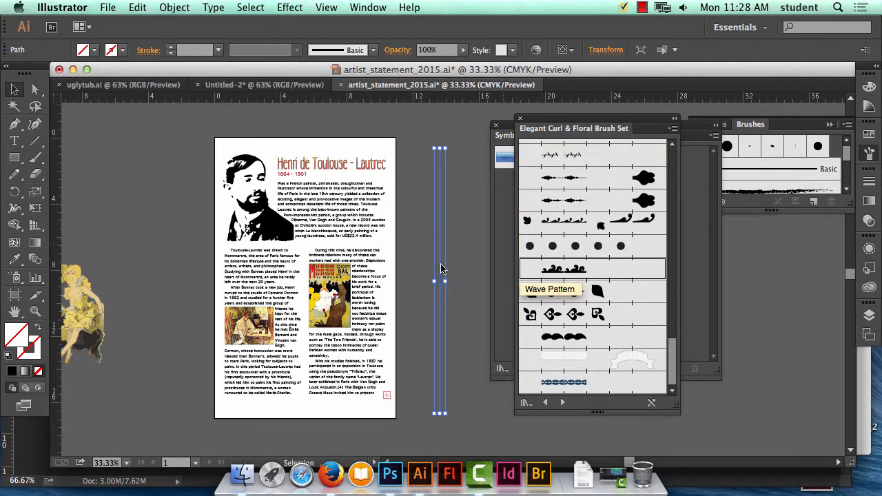
pyautogui.moveTo(441, 269); pyautogui.dragTo(461, 279)
pyautogui.click(461, 279)
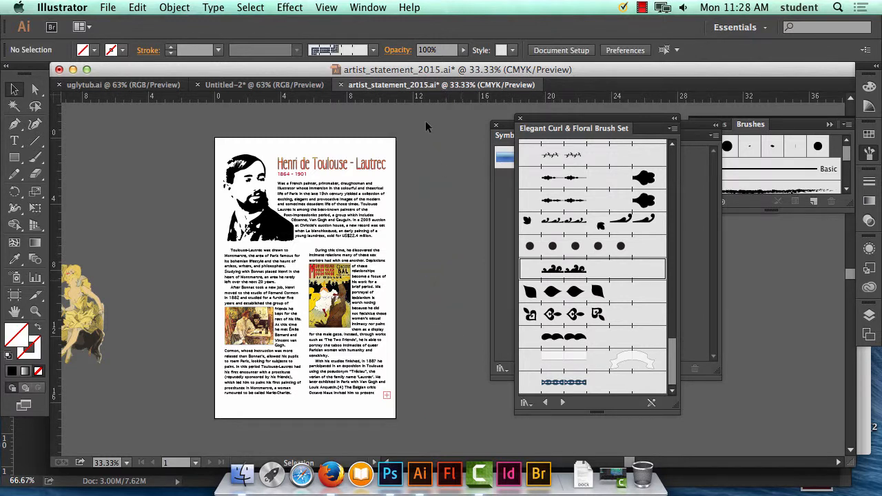
pyautogui.moveTo(425, 123); pyautogui.dragTo(459, 360)
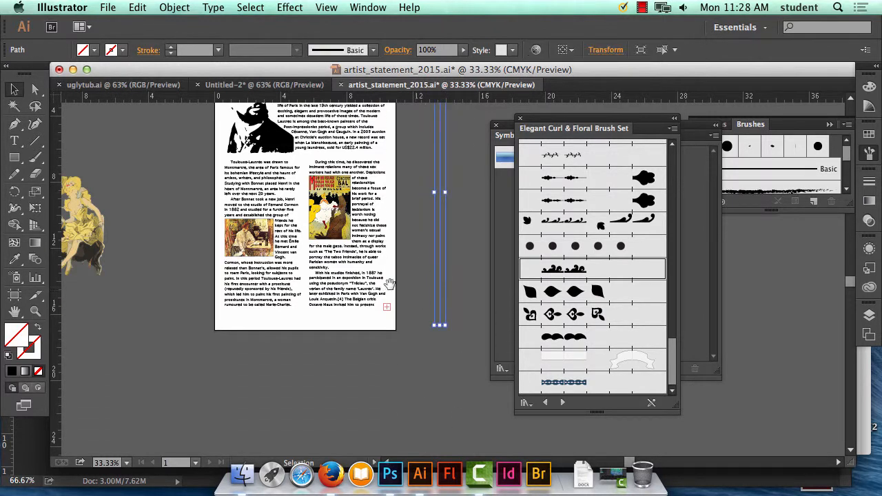
pyautogui.moveTo(390, 284); pyautogui.dragTo(344, 347)
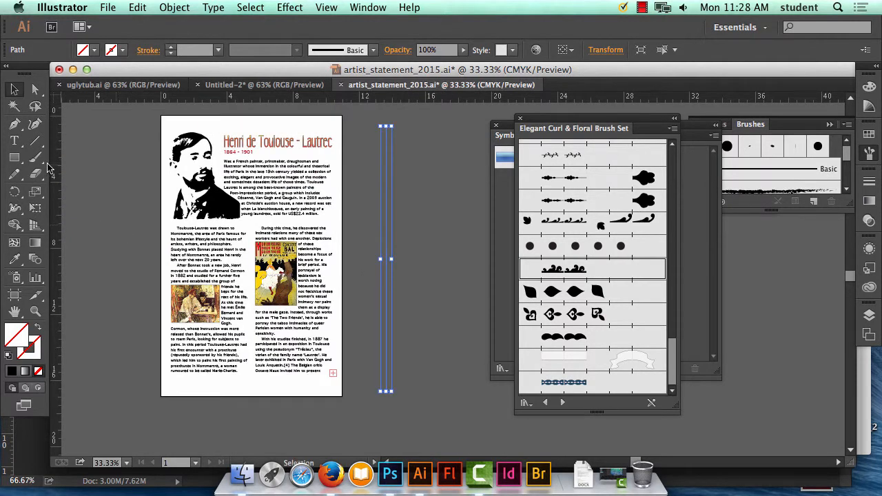
# Try a Wave Pattern brush border on a rectangle drawn around the poster's content and delete it.
pyautogui.click(14, 157)
pyautogui.press('super+shift+a')
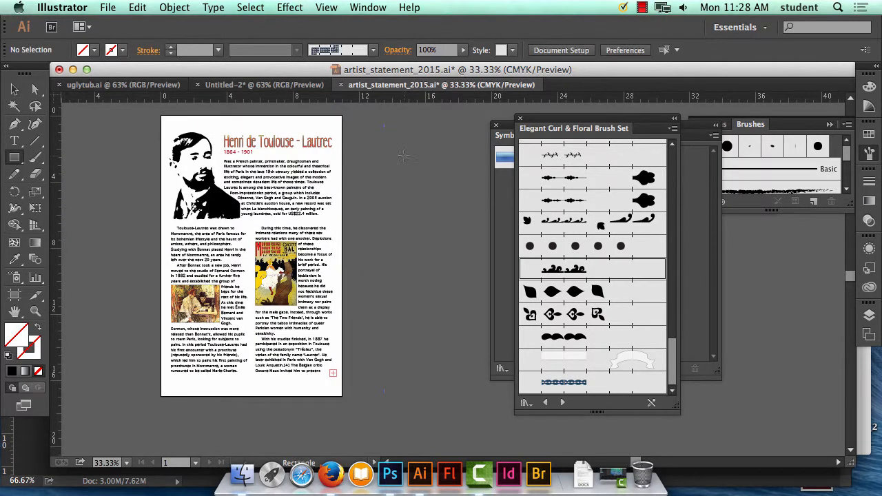
pyautogui.moveTo(166, 122); pyautogui.dragTo(334, 382)
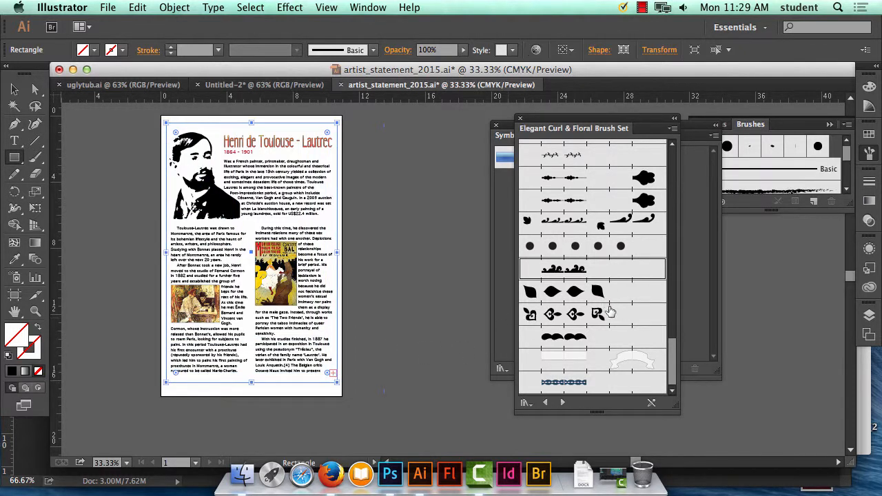
pyautogui.moveTo(574, 269)
pyautogui.mouseDown()
pyautogui.moveTo(360, 259)
pyautogui.moveTo(336, 245)
pyautogui.mouseUp()
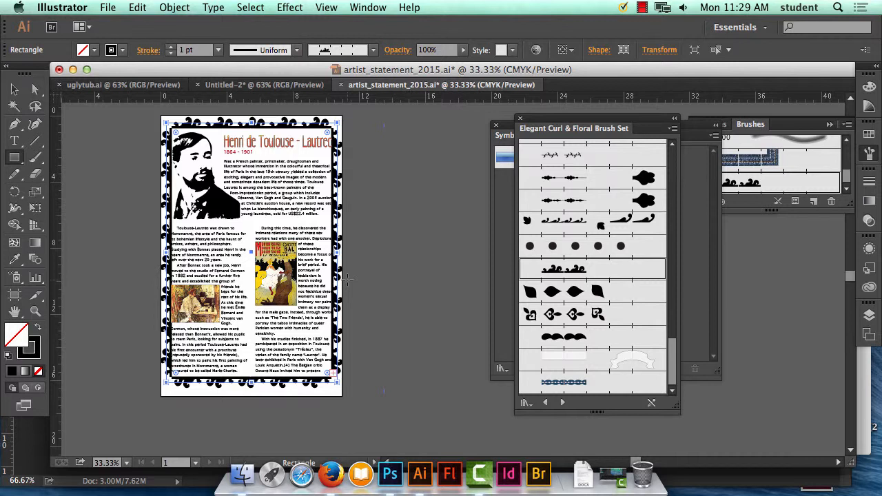
pyautogui.press('Delete')
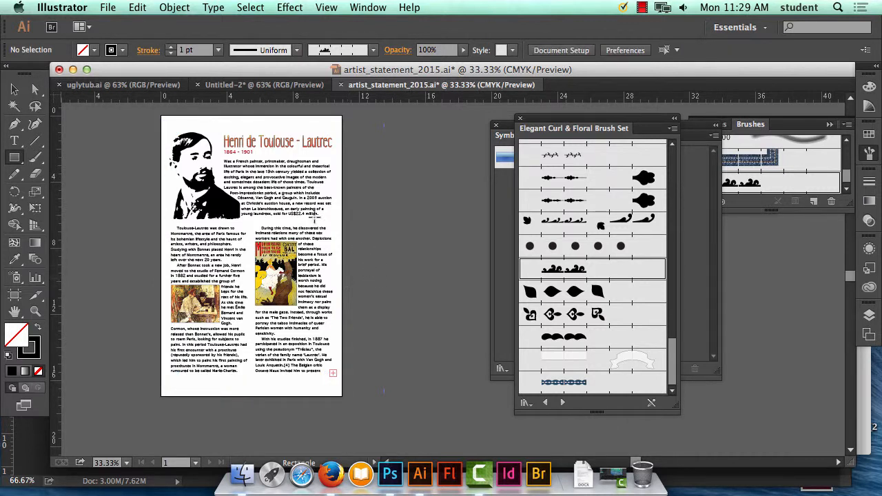
# Draw a test rectangle on the pasteboard beside the poster and try several card-suit pattern brushes on its outline.
pyautogui.moveTo(352, 133); pyautogui.dragTo(478, 348)
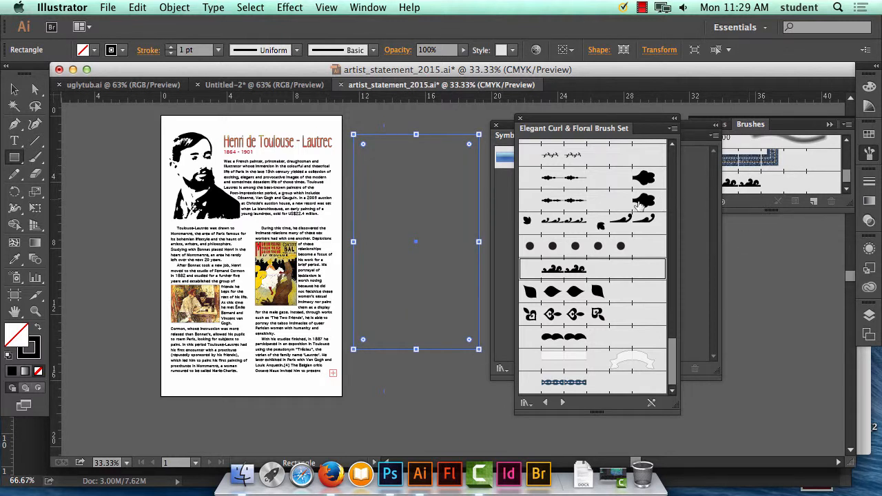
pyautogui.scroll(5, 630, 224)
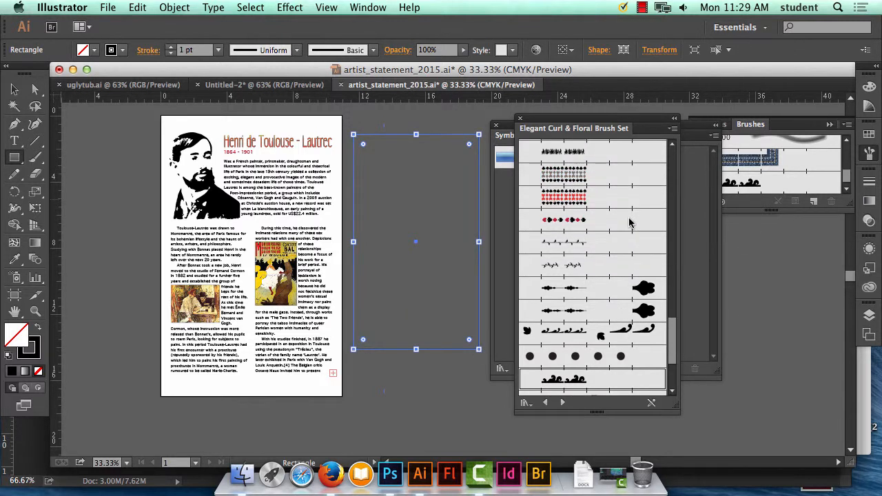
pyautogui.click(551, 222)
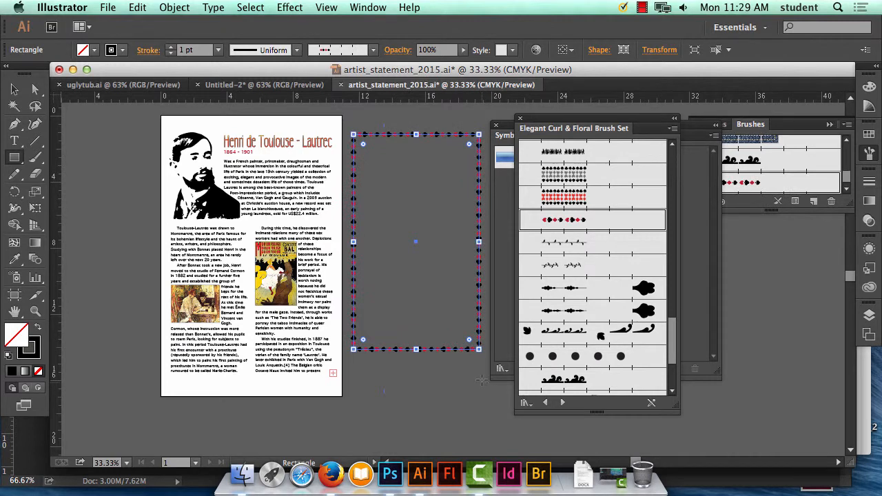
pyautogui.click(562, 174)
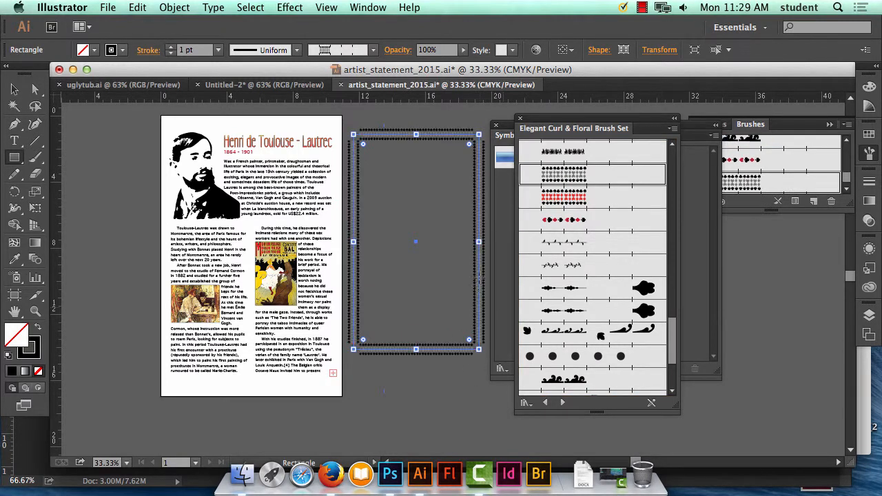
pyautogui.scroll(-3, 596, 272)
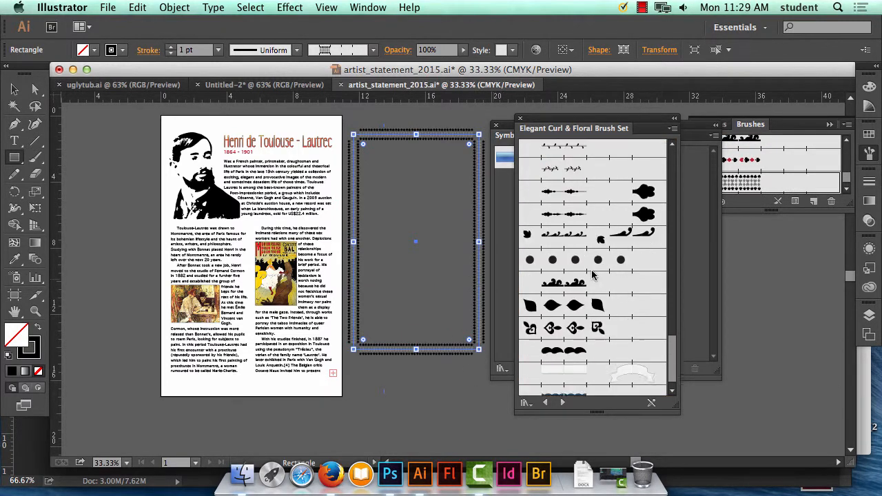
pyautogui.scroll(8, 594, 277)
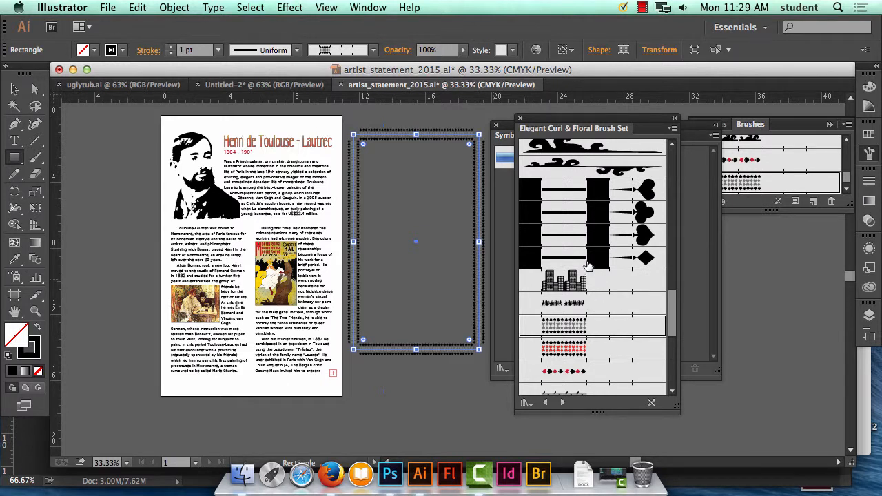
pyautogui.moveTo(587, 260)
pyautogui.mouseDown()
pyautogui.moveTo(474, 246)
pyautogui.moveTo(479, 270)
pyautogui.mouseUp()
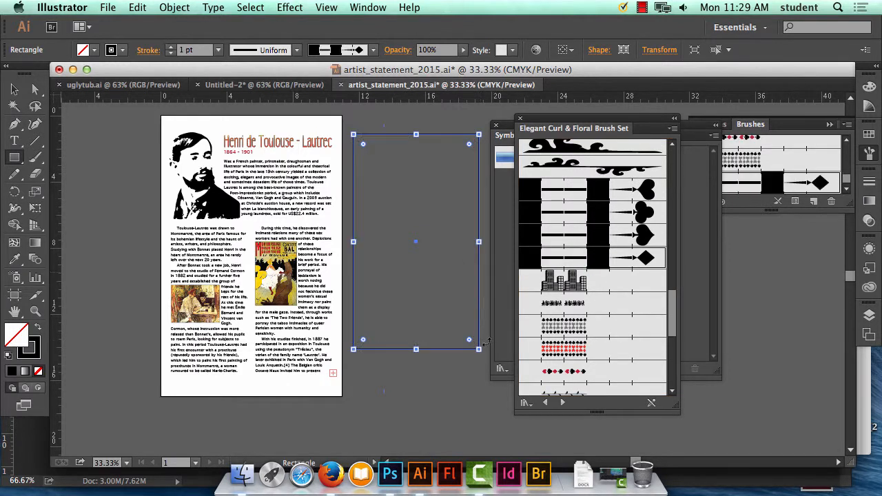
# Try the curling wave art brushes on the test rectangle's outline and delete the rectangle.
pyautogui.scroll(2, 627, 211)
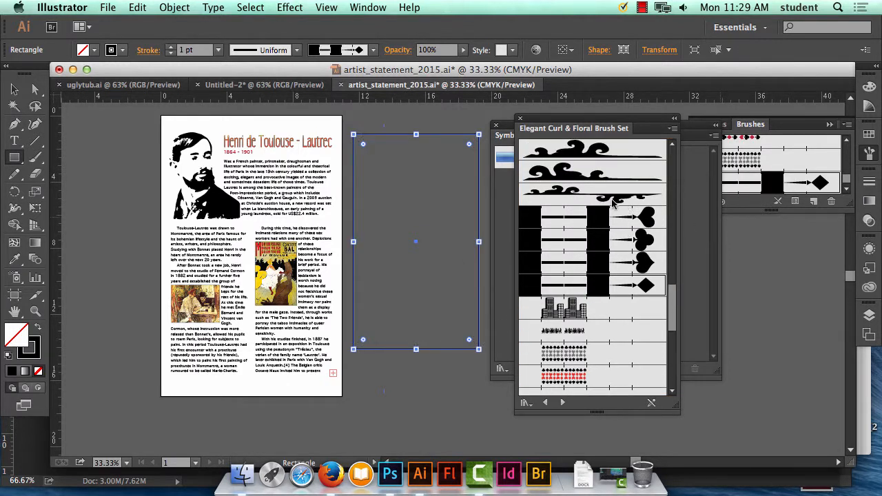
pyautogui.moveTo(612, 200)
pyautogui.mouseDown()
pyautogui.moveTo(398, 204)
pyautogui.moveTo(488, 221)
pyautogui.moveTo(478, 223)
pyautogui.moveTo(472, 260)
pyautogui.mouseUp()
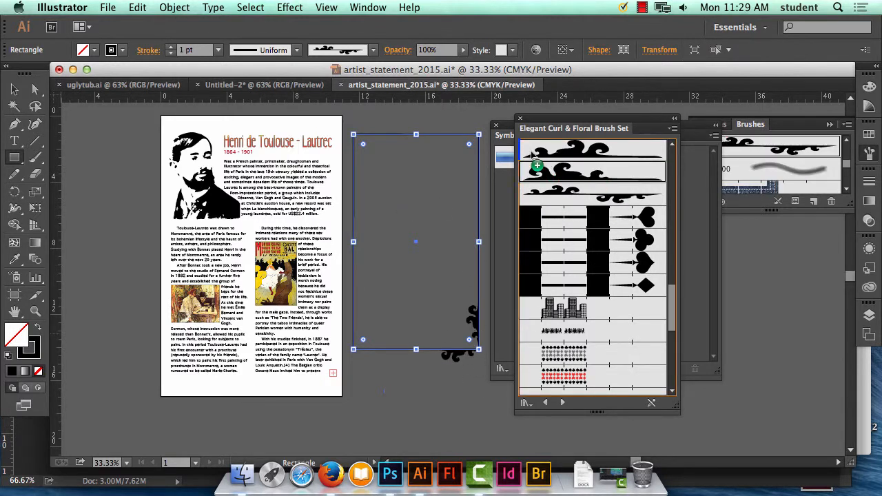
pyautogui.scroll(1, 592, 207)
pyautogui.moveTo(593, 191)
pyautogui.mouseDown()
pyautogui.moveTo(466, 144)
pyautogui.moveTo(480, 144)
pyautogui.mouseUp()
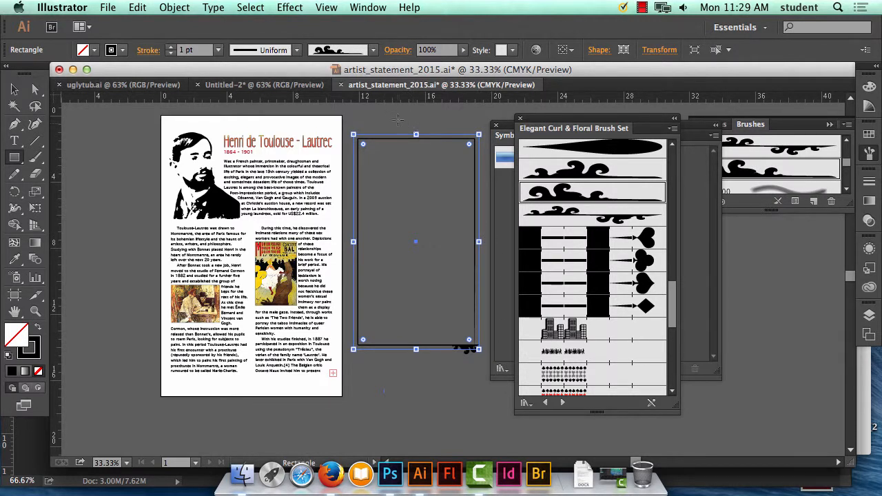
pyautogui.click(14, 89)
pyautogui.click(425, 113)
pyautogui.click(473, 264)
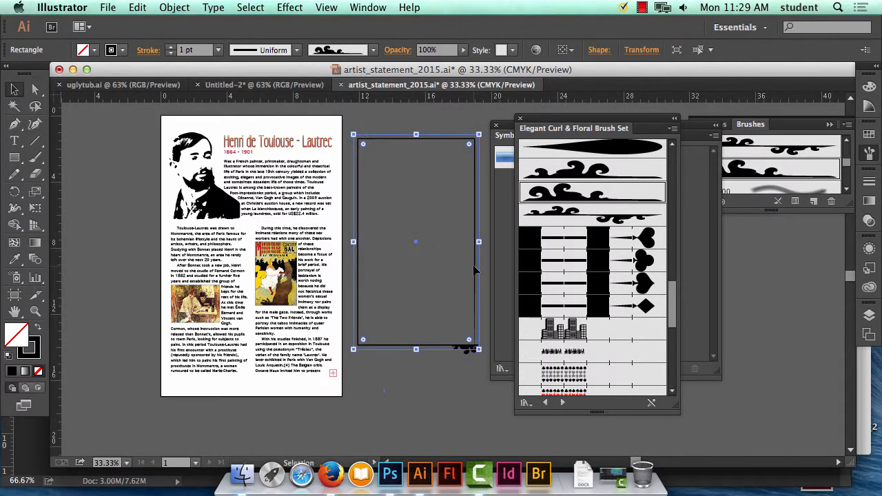
pyautogui.press('Delete')
# Draw a rectangle just inside the poster's edges as a border frame.
pyautogui.click(15, 158)
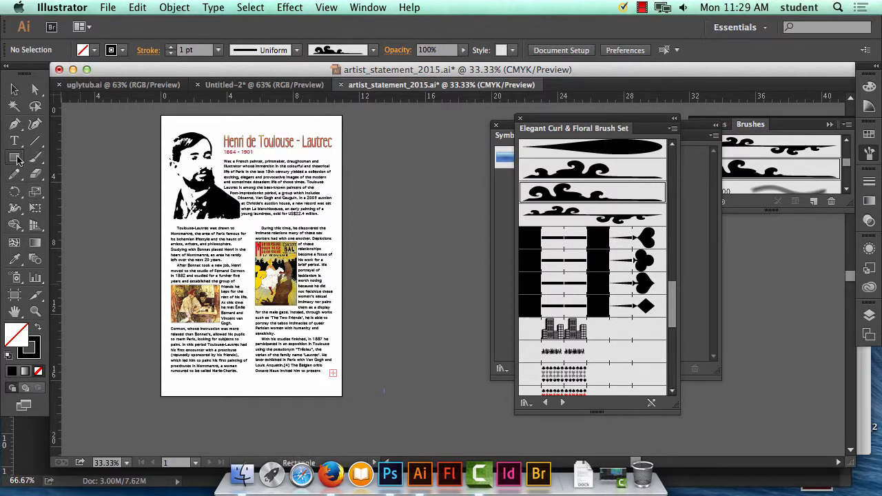
pyautogui.moveTo(163, 121); pyautogui.dragTo(339, 391)
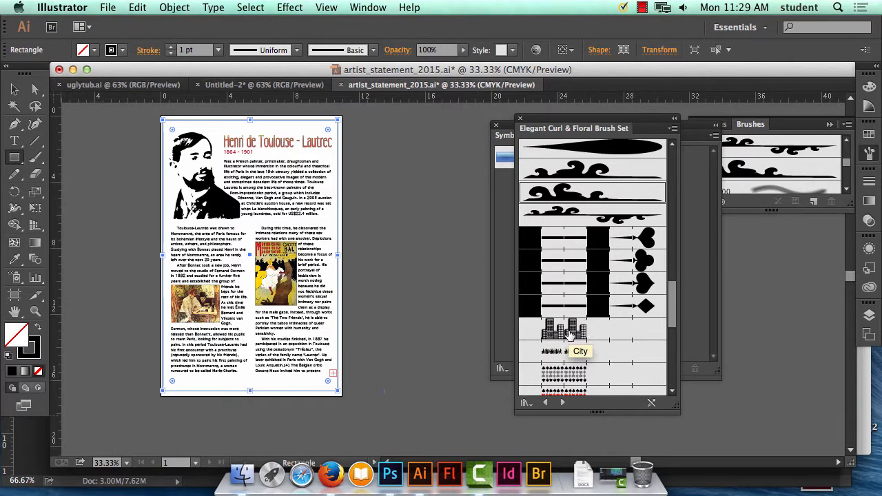
# Try the City pattern brush on the border rectangle and undo it.
pyautogui.moveTo(566, 333)
pyautogui.mouseDown()
pyautogui.moveTo(371, 391)
pyautogui.moveTo(334, 388)
pyautogui.mouseUp()
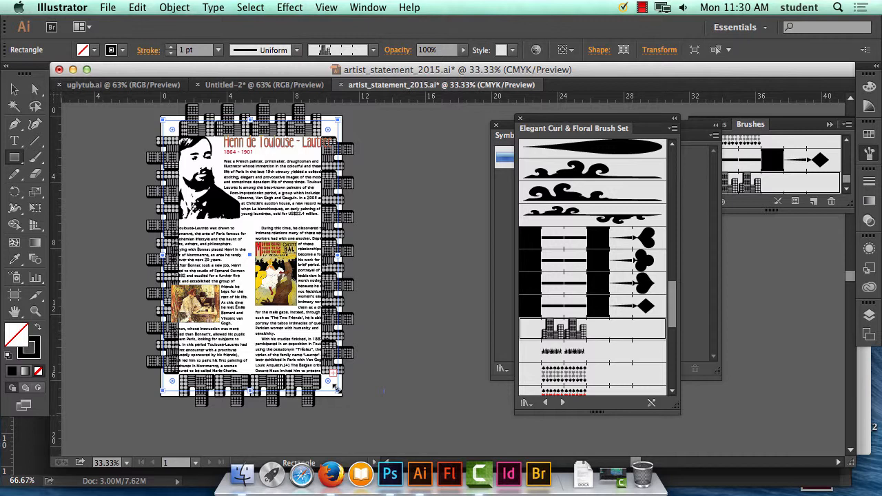
pyautogui.click(138, 7)
pyautogui.click(141, 20)
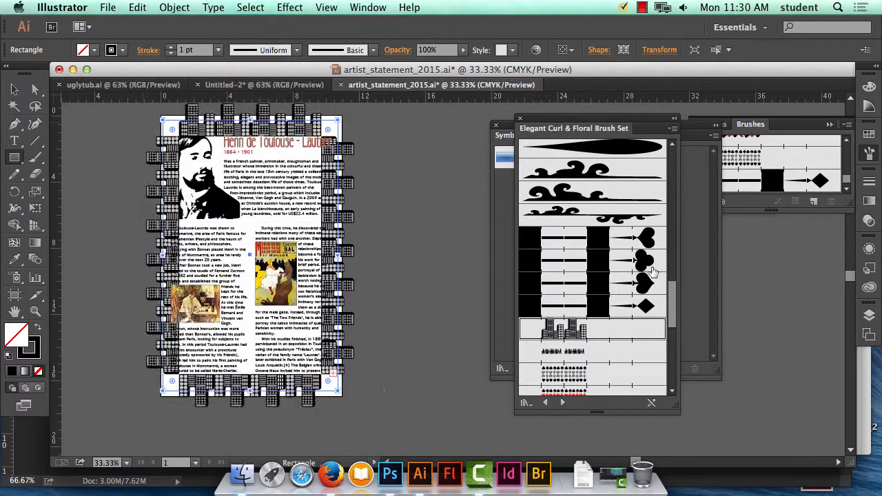
# Group the Elegant Curl & Floral Brush Set with the Symbols collection.
pyautogui.scroll(15, 648, 296)
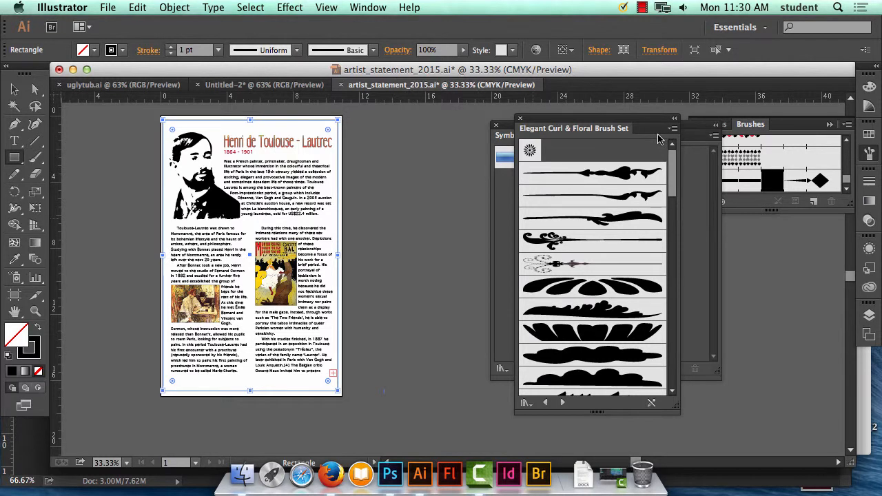
pyautogui.click(673, 129)
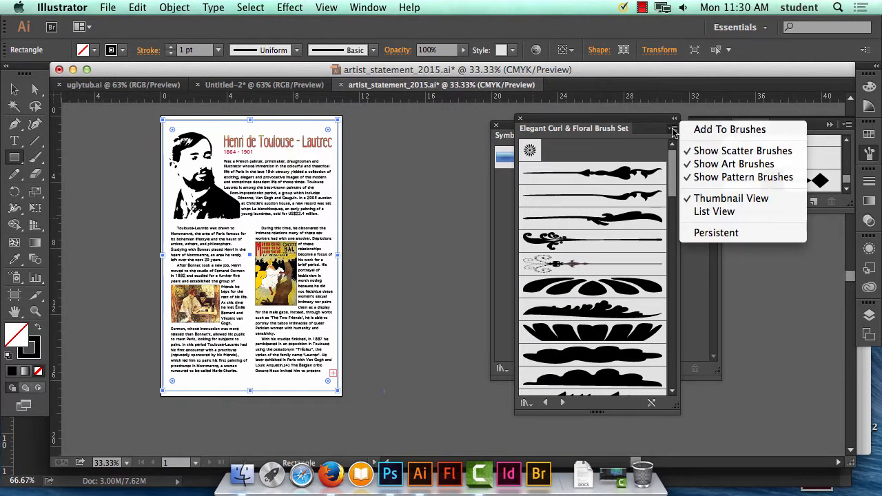
pyautogui.click(633, 128)
pyautogui.moveTo(630, 125)
pyautogui.mouseDown()
pyautogui.moveTo(598, 251)
pyautogui.moveTo(596, 136)
pyautogui.mouseUp()
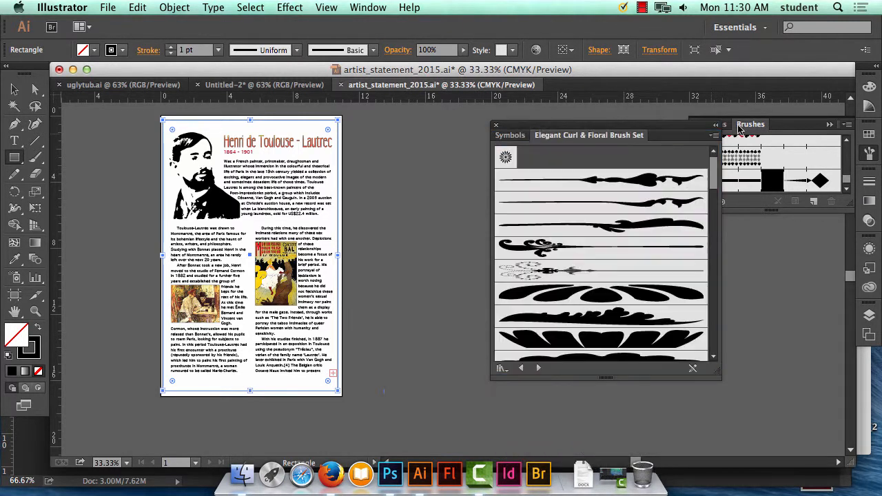
# Open the Decorative_Banners and Seals brush library, enlarge its panel and look through the brushes.
pyautogui.click(847, 124)
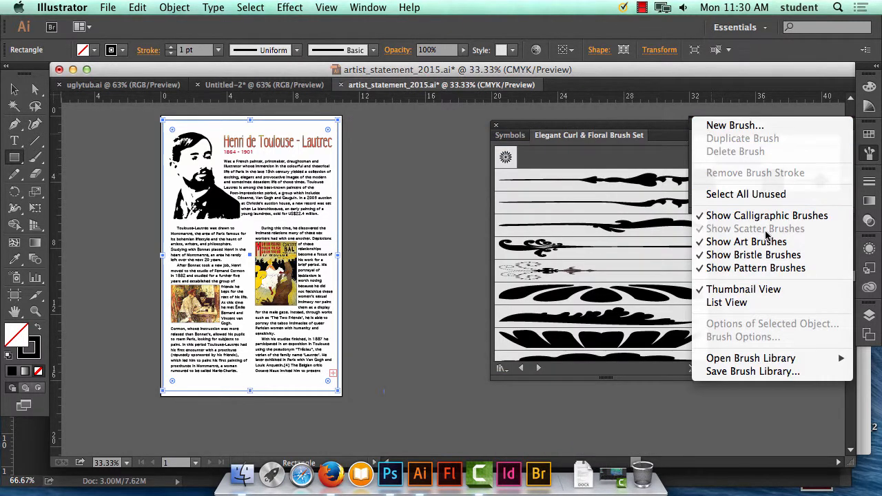
pyautogui.moveTo(761, 362)
pyautogui.moveTo(635, 367)
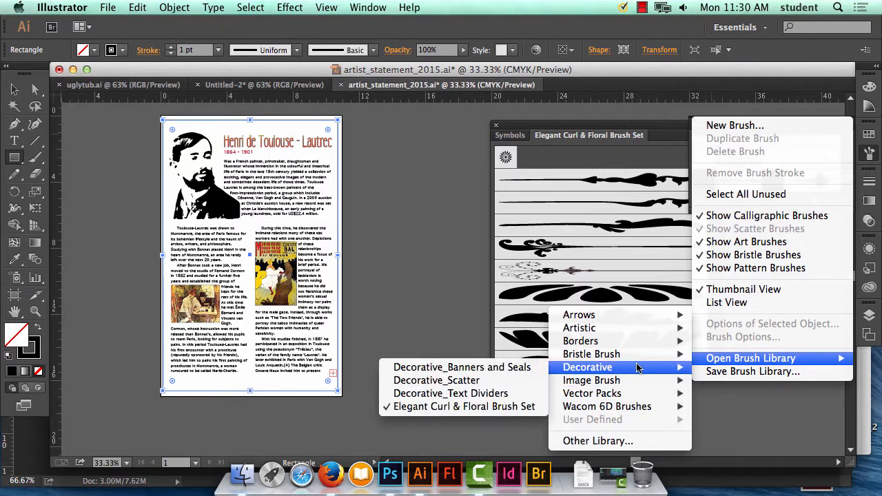
pyautogui.click(472, 368)
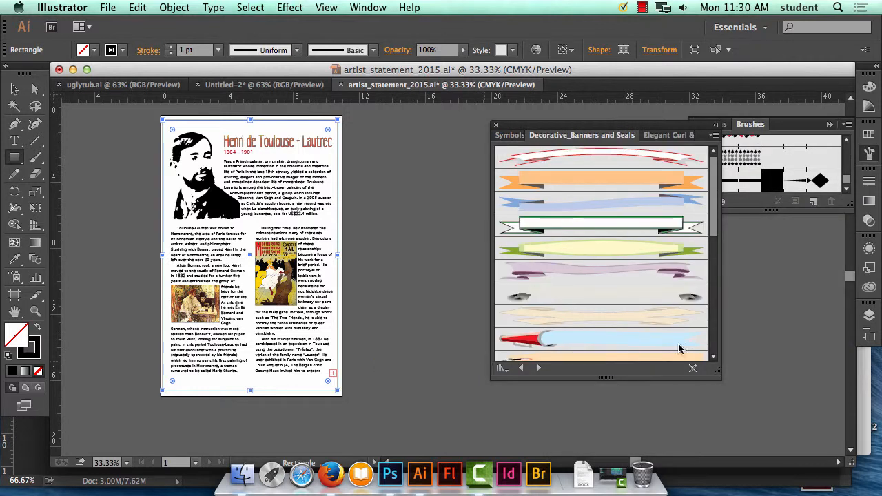
pyautogui.moveTo(715, 376); pyautogui.dragTo(739, 440)
pyautogui.scroll(-5, 704, 342)
pyautogui.scroll(10, 704, 343)
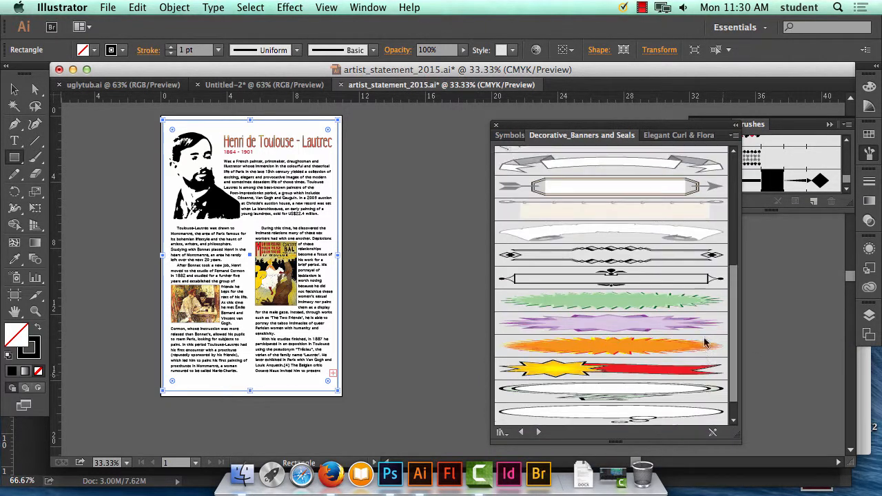
# Open the Decorative_Scatter brush library alongside the other decorative brush sets.
pyautogui.click(845, 128)
pyautogui.click(846, 126)
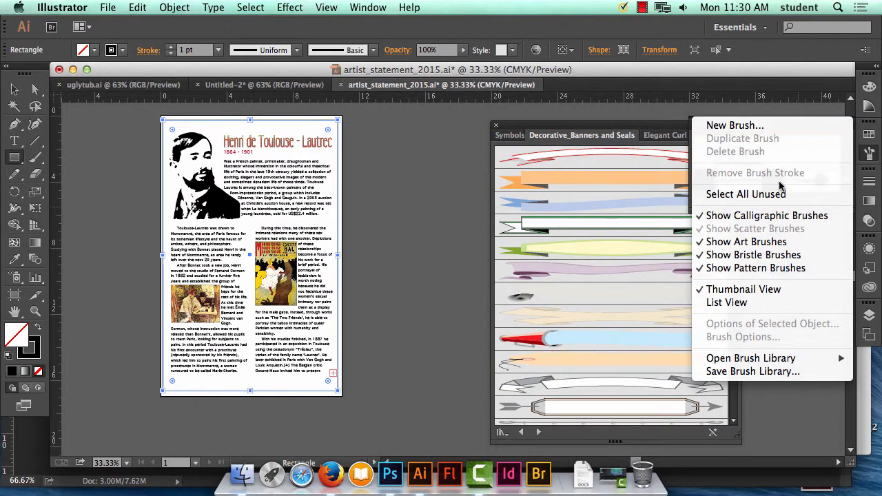
pyautogui.moveTo(728, 362)
pyautogui.moveTo(661, 367)
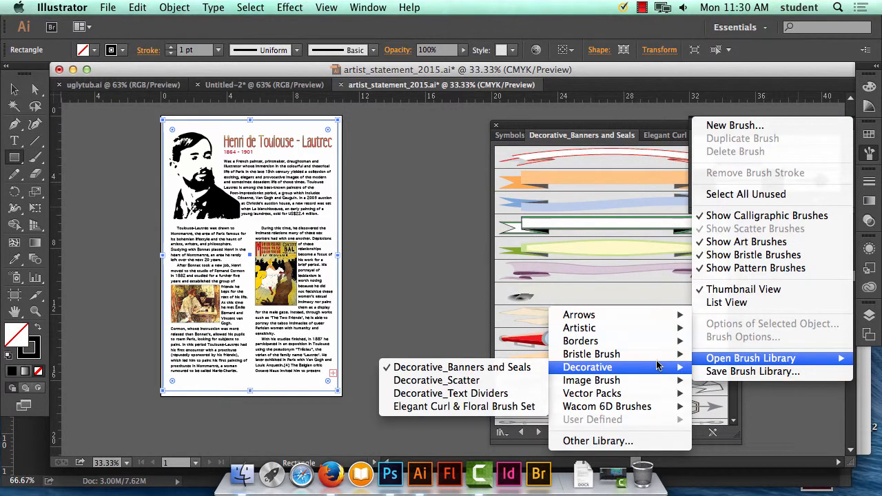
pyautogui.click(489, 380)
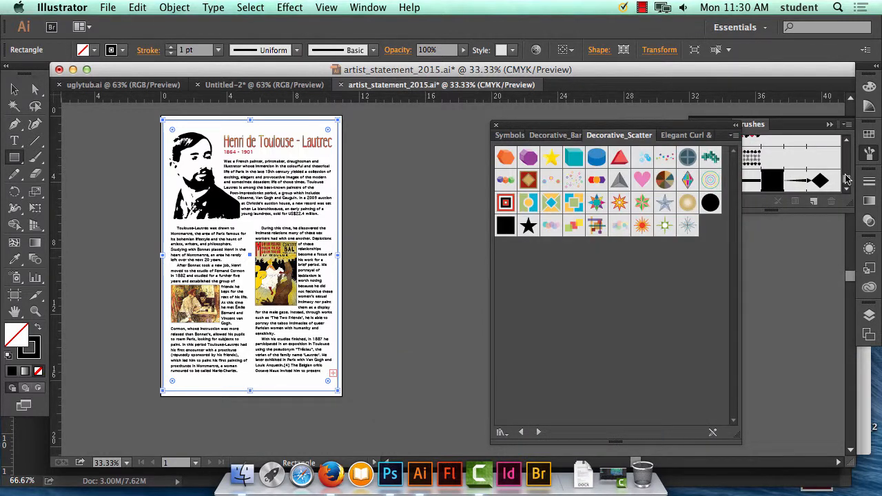
# Open the Decorative_Text Dividers brush library and browse its divider brushes.
pyautogui.click(847, 126)
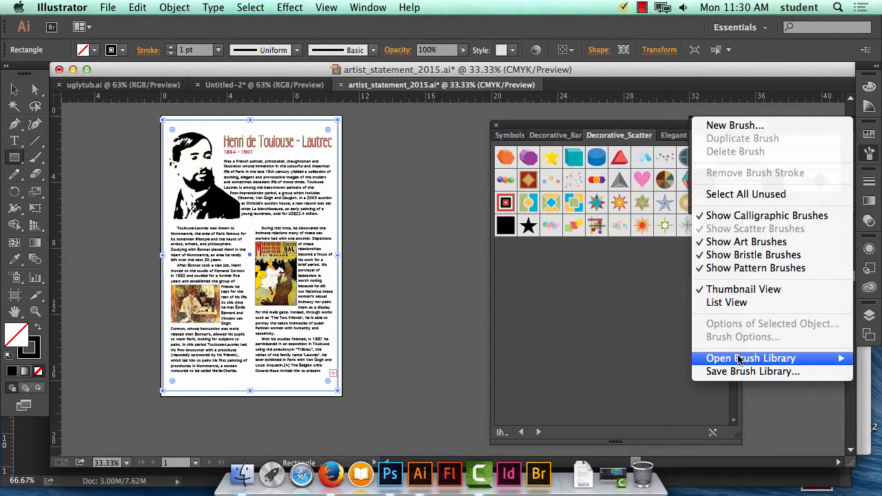
pyautogui.moveTo(733, 357)
pyautogui.moveTo(598, 367)
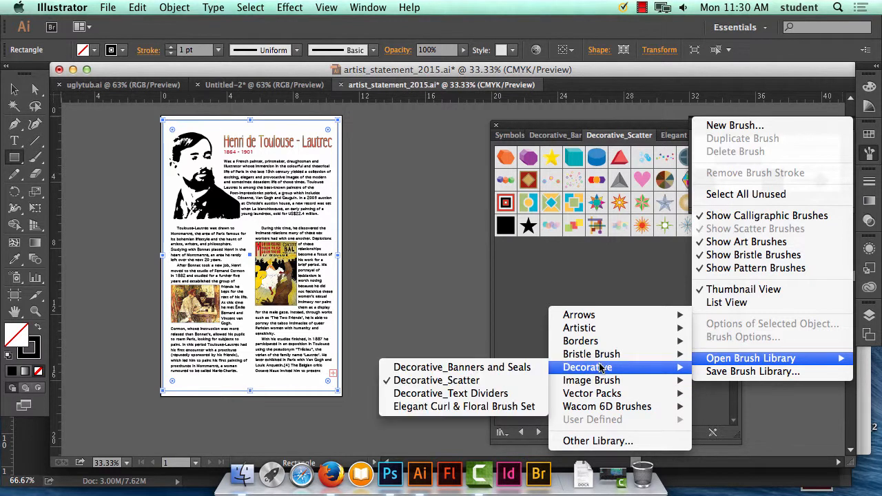
pyautogui.click(482, 393)
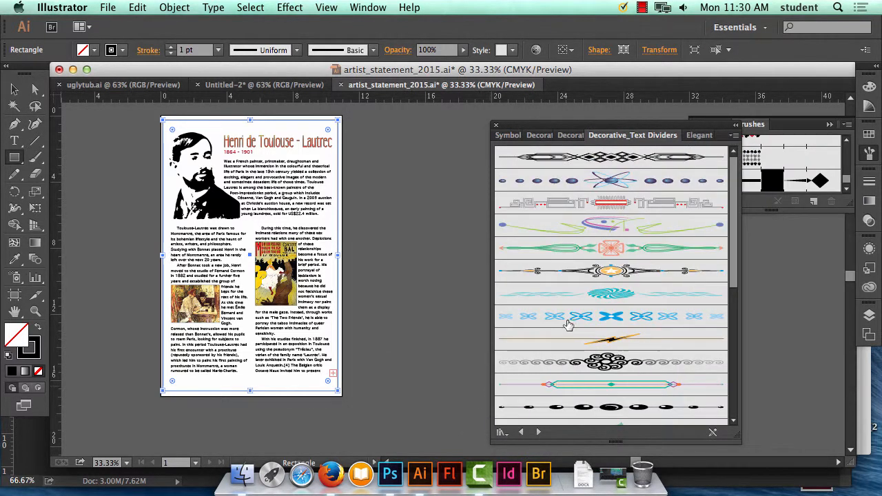
pyautogui.scroll(-10, 656, 273)
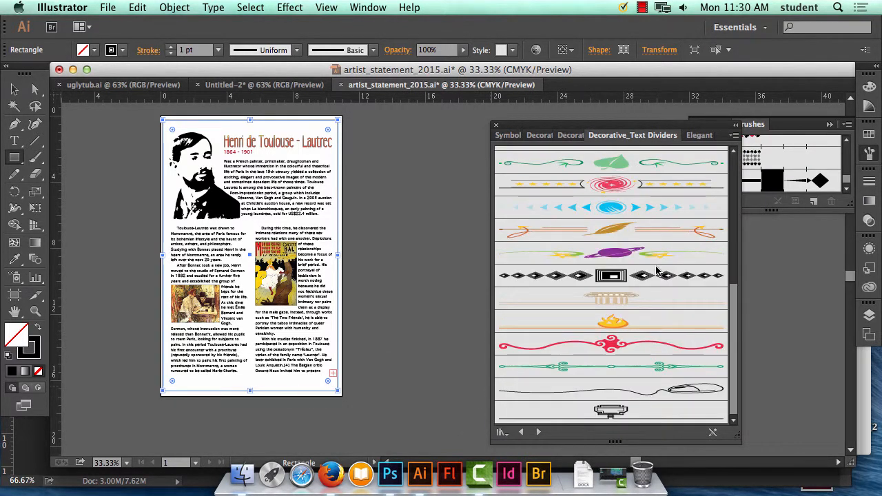
# Try the black diamond text divider brush on the border rectangle and check it deselected against the poster.
pyautogui.click(608, 278)
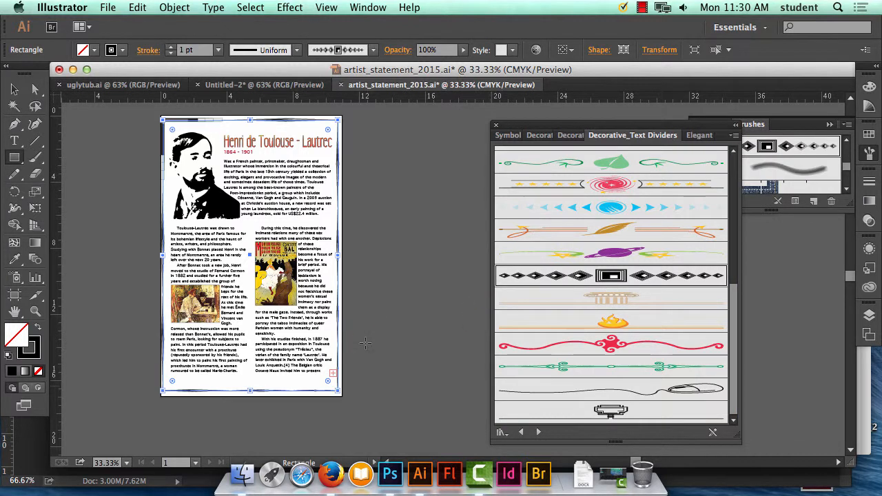
pyautogui.click(403, 329)
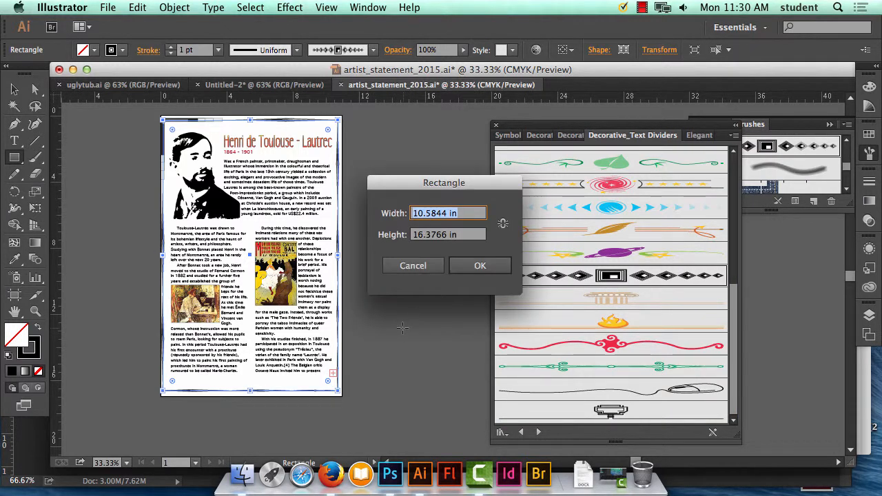
pyautogui.click(396, 269)
pyautogui.press('v')
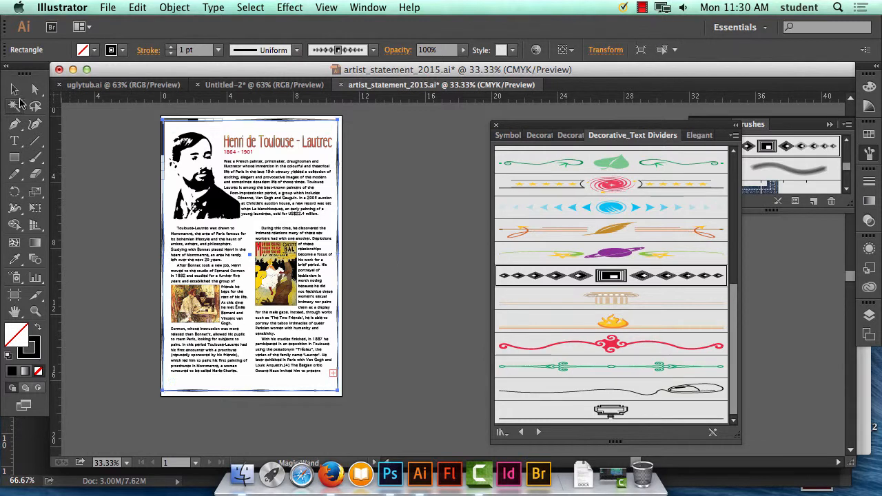
pyautogui.click(376, 190)
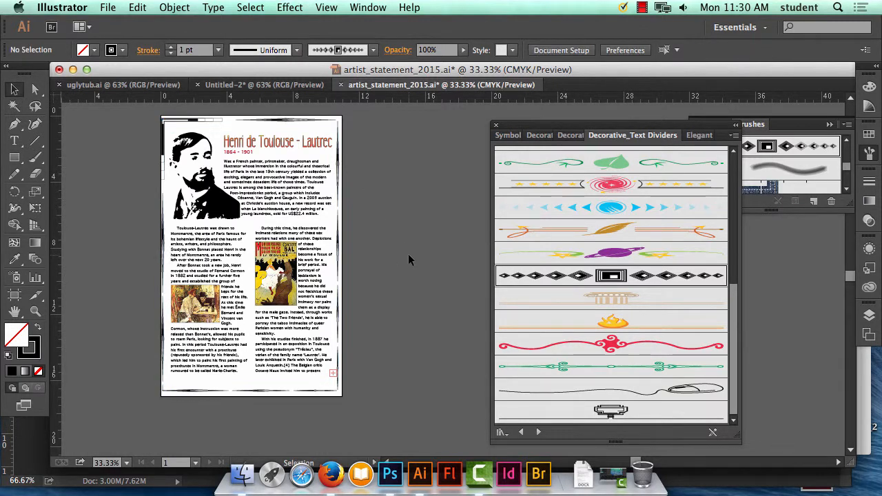
pyautogui.click(337, 252)
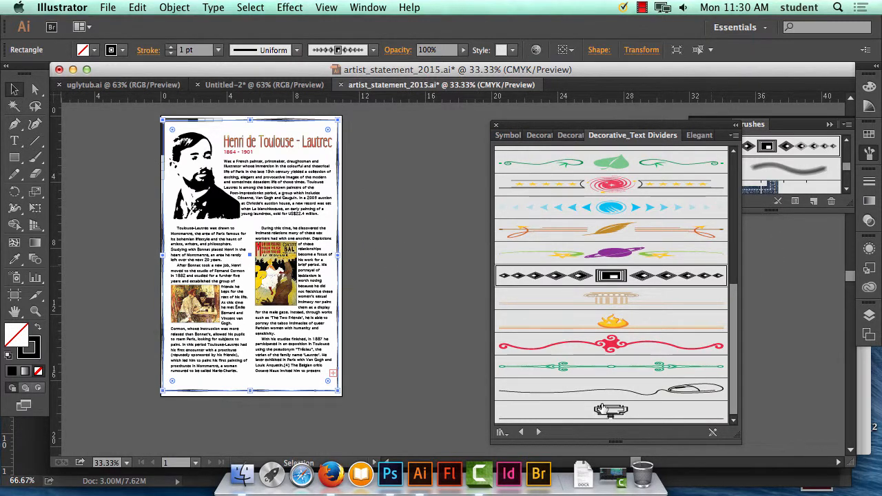
# Review the loaded decorative brush libraries, ending on the Elegant Curl & Floral Brush Set, and delete the border rectangle.
pyautogui.click(541, 136)
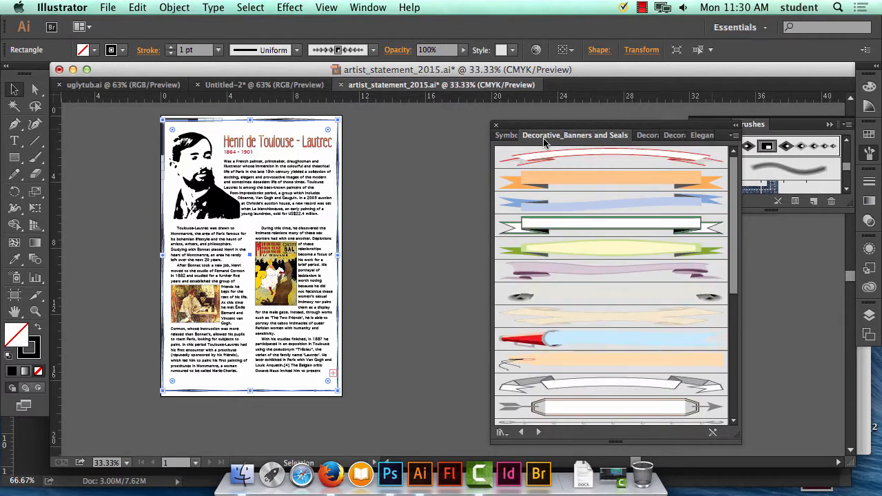
pyautogui.click(641, 136)
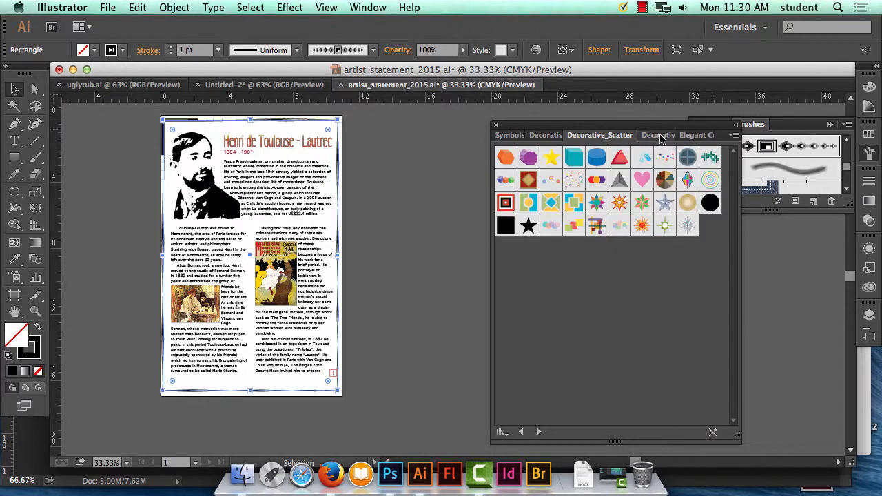
pyautogui.click(674, 135)
pyautogui.click(694, 137)
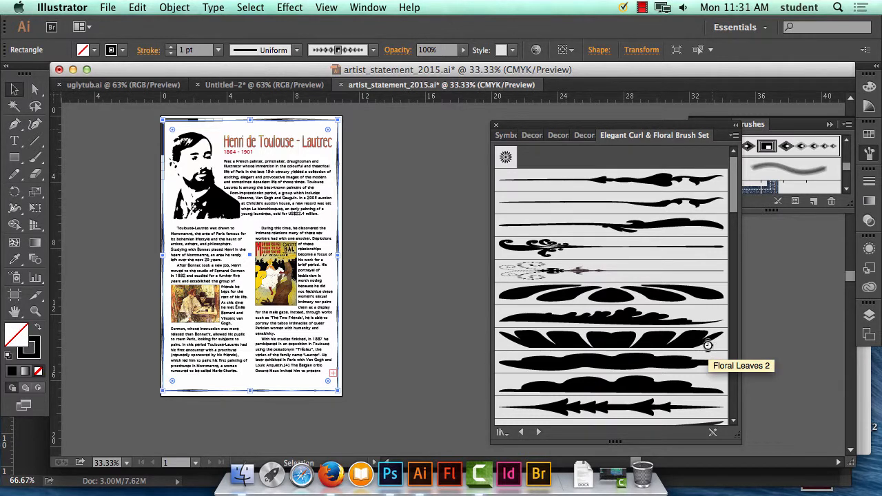
pyautogui.press('super+shift+a')
# Try placing the curl pattern brush as an ornament at the poster's upper-right corner and undo it.
pyautogui.scroll(-20, 634, 354)
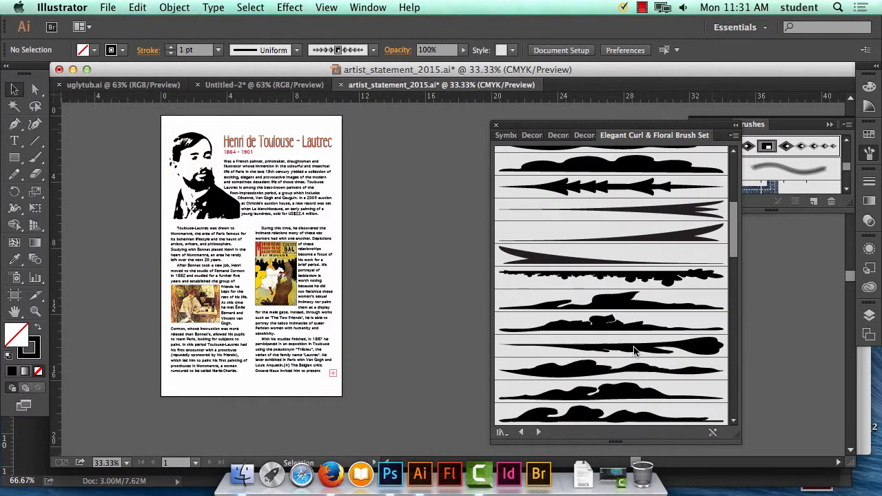
pyautogui.scroll(-5, 636, 349)
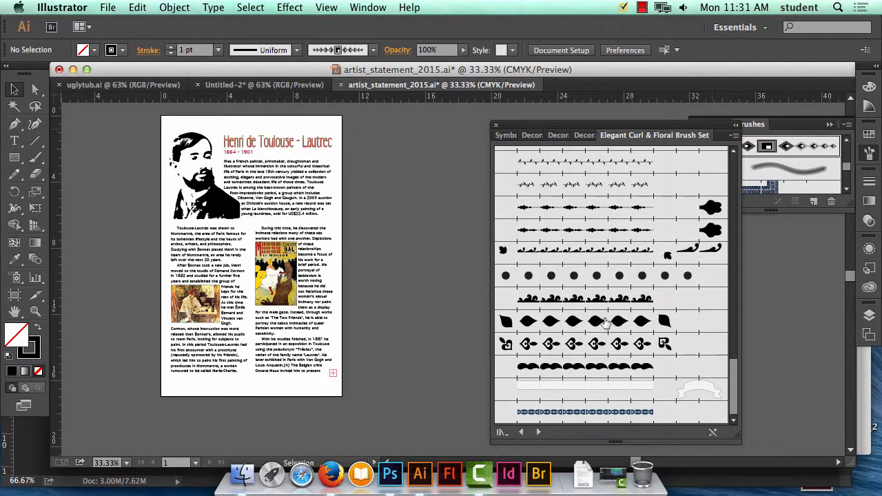
pyautogui.moveTo(593, 298)
pyautogui.mouseDown()
pyautogui.moveTo(465, 301)
pyautogui.moveTo(333, 161)
pyautogui.moveTo(334, 128)
pyautogui.mouseUp()
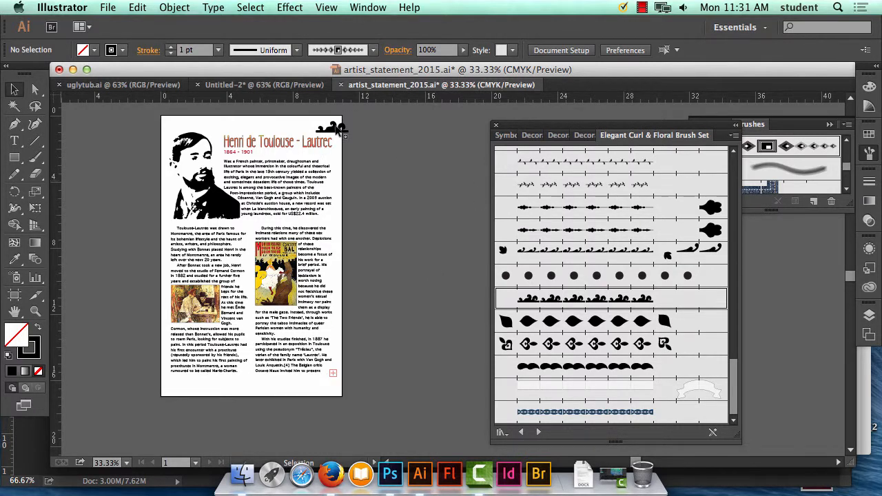
pyautogui.click(137, 7)
pyautogui.click(148, 18)
# Place the Floral Bulbs brush as an ornament centred above the poster's title.
pyautogui.scroll(20, 678, 312)
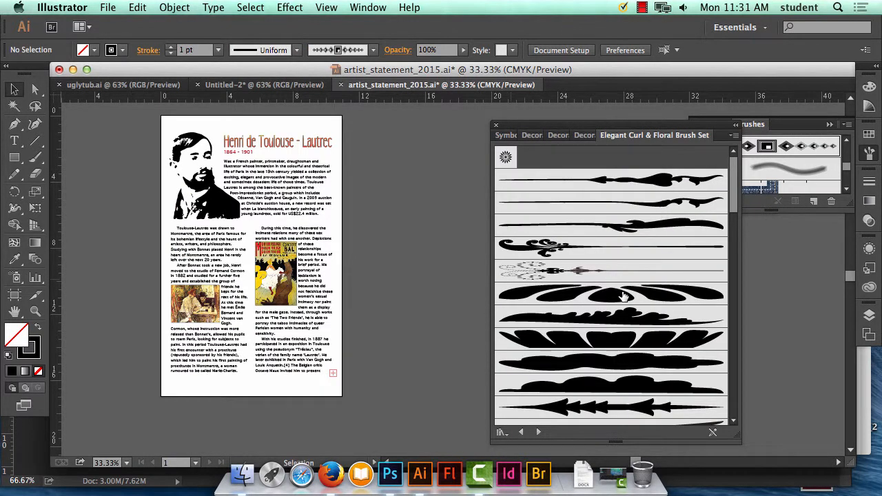
pyautogui.moveTo(623, 296)
pyautogui.mouseDown()
pyautogui.moveTo(229, 134)
pyautogui.moveTo(272, 135)
pyautogui.moveTo(248, 130)
pyautogui.moveTo(253, 122)
pyautogui.moveTo(260, 129)
pyautogui.mouseUp()
pyautogui.click(253, 125)
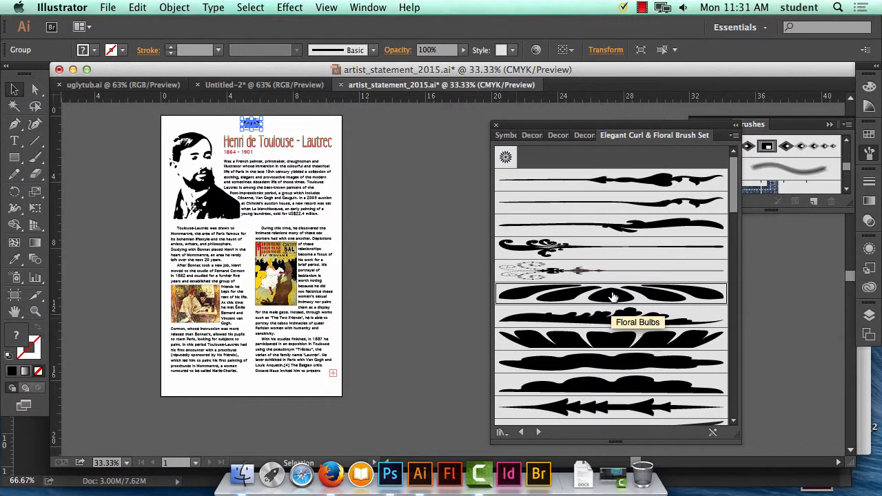
# Place a second Floral Bulbs ornament at the poster's bottom centre and rotate it upside down.
pyautogui.moveTo(612, 296)
pyautogui.mouseDown()
pyautogui.moveTo(234, 432)
pyautogui.moveTo(248, 386)
pyautogui.moveTo(254, 387)
pyautogui.mouseUp()
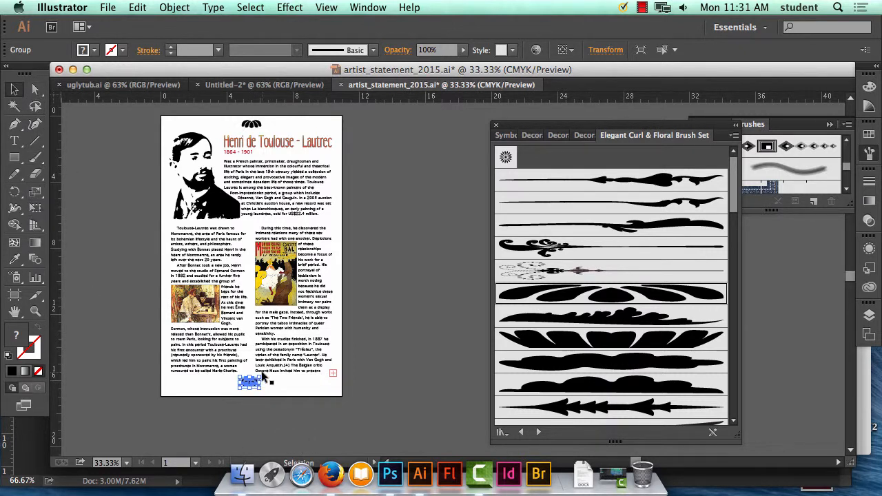
pyautogui.moveTo(264, 372); pyautogui.dragTo(229, 399)
pyautogui.click(402, 389)
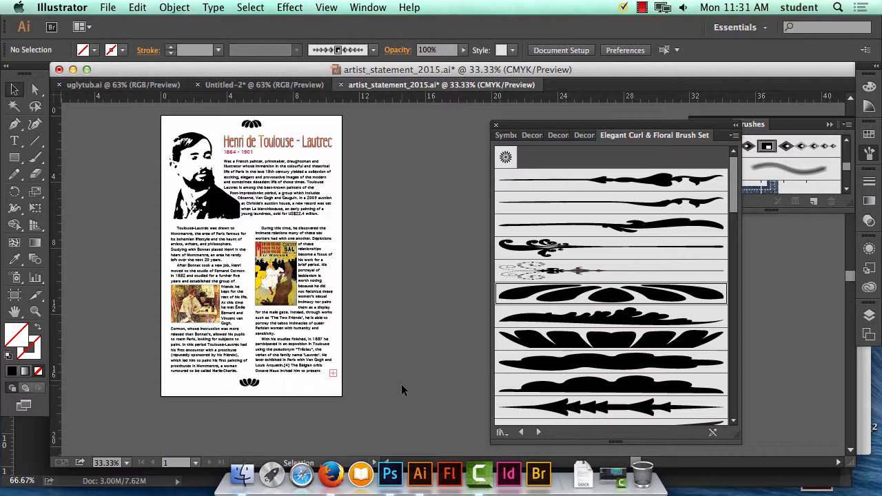
# Show the alignment controls beside the poster and horizontally centre-align the upper and lower Floral Bulbs ornaments with each other.
pyautogui.click(365, 7)
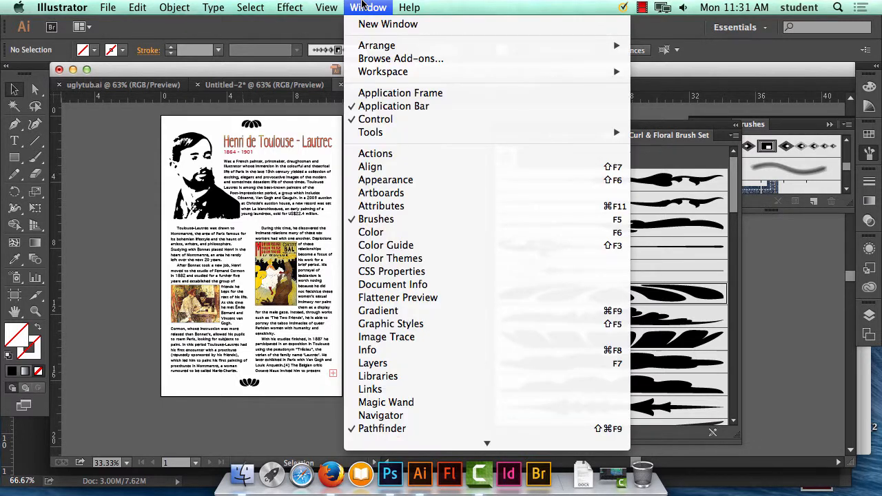
pyautogui.click(395, 167)
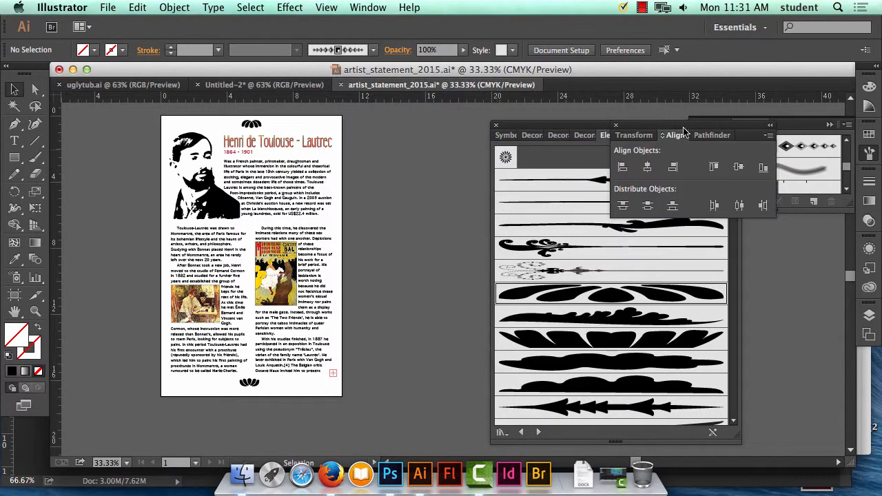
pyautogui.moveTo(685, 134)
pyautogui.mouseDown()
pyautogui.moveTo(411, 123)
pyautogui.moveTo(452, 122)
pyautogui.mouseUp()
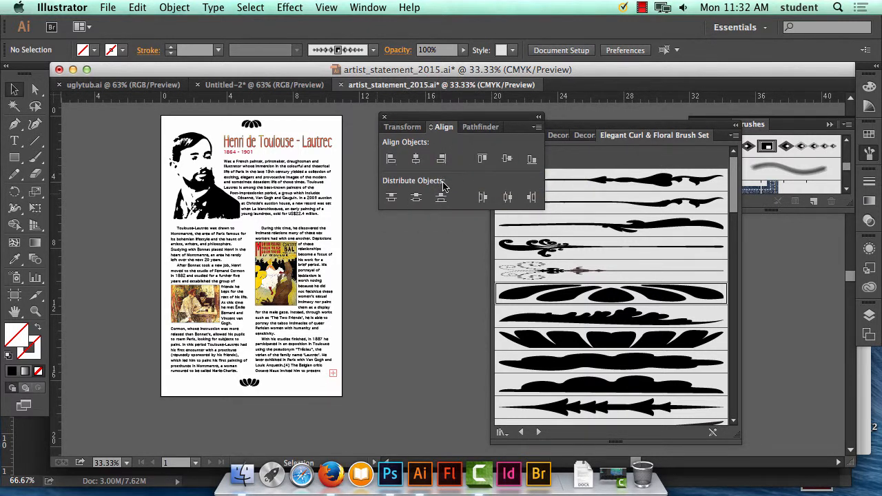
pyautogui.click(252, 126)
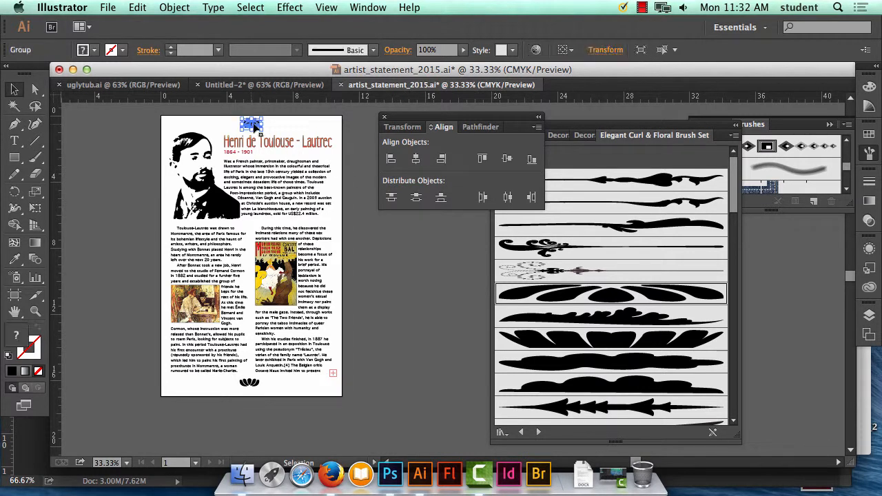
pyautogui.keyDown('shift'); pyautogui.click(250, 383); pyautogui.keyUp('shift')
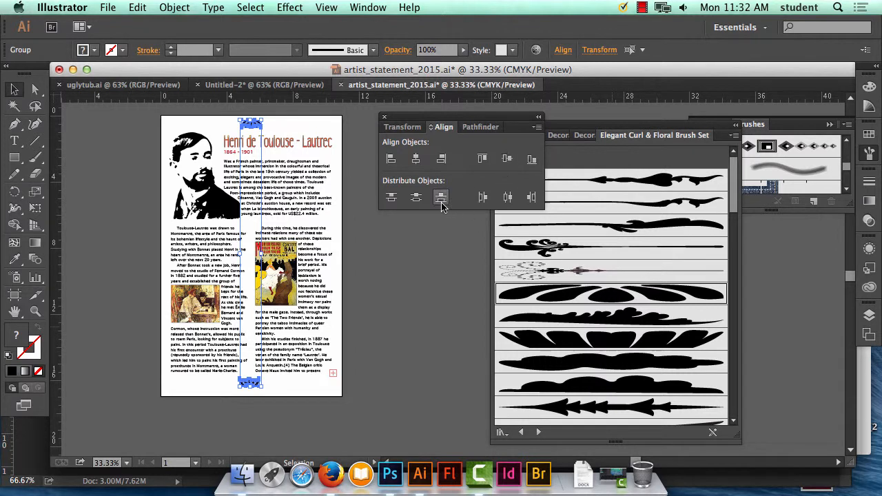
pyautogui.click(416, 160)
# Reveal the additional alignment options and inspect the available Align To reference choices.
pyautogui.click(537, 128)
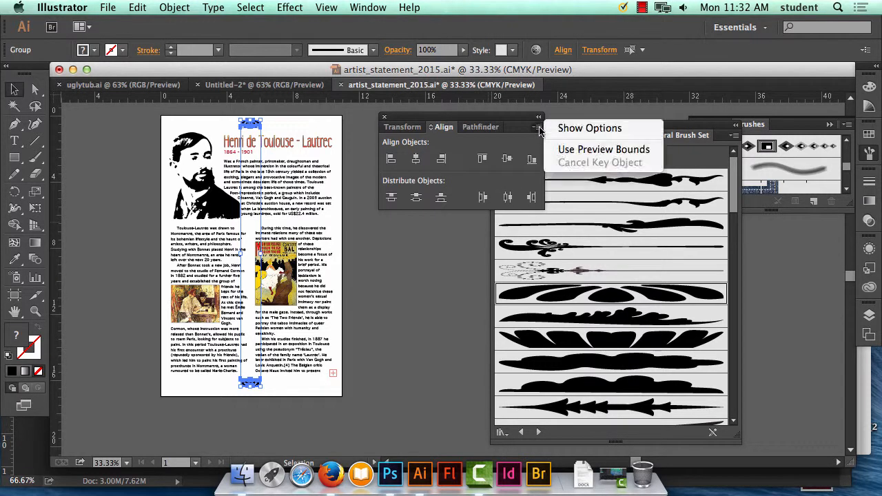
pyautogui.click(587, 128)
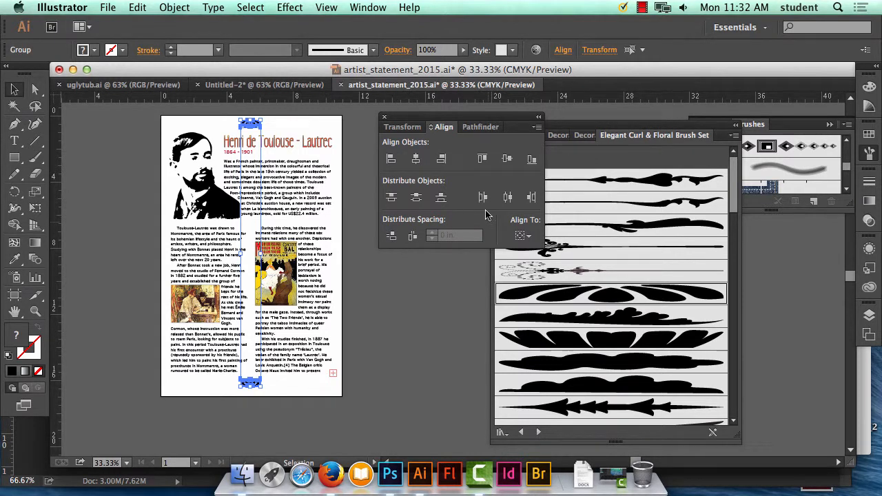
pyautogui.click(523, 237)
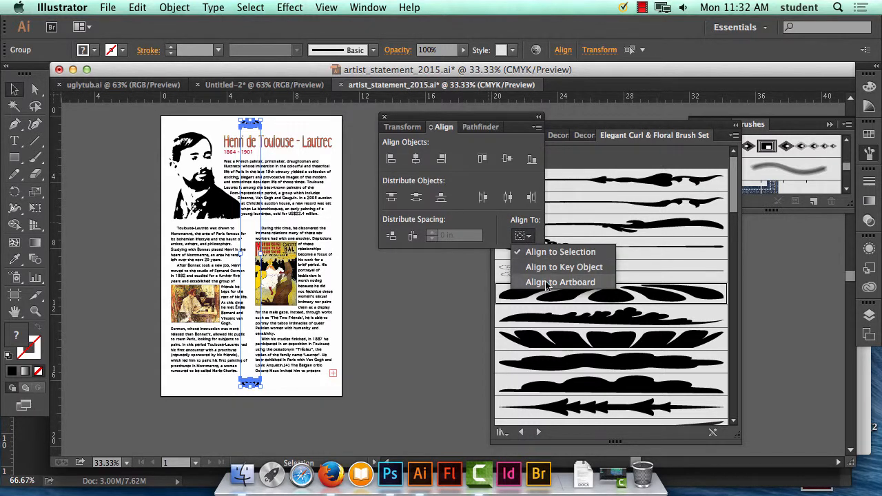
pyautogui.click(502, 208)
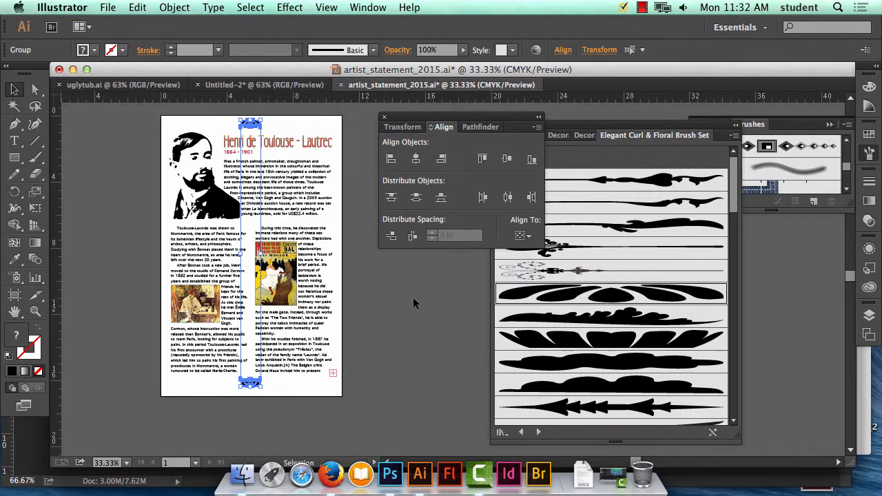
# Nudge the upper and lower Floral Bulbs ornaments together slightly to the right and deselect them.
pyautogui.press('Right')
pyautogui.press('Right')
pyautogui.press('Right')
pyautogui.press('Right')
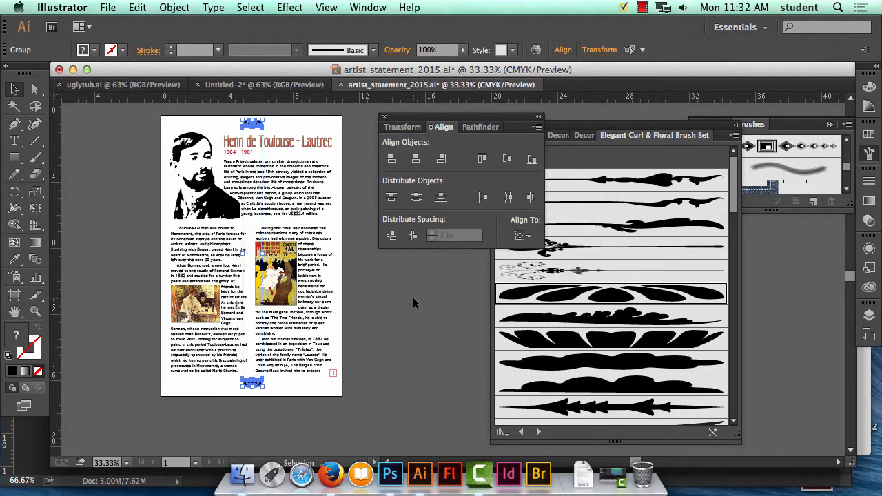
pyautogui.press('Left')
pyautogui.press('Left')
pyautogui.press('Left')
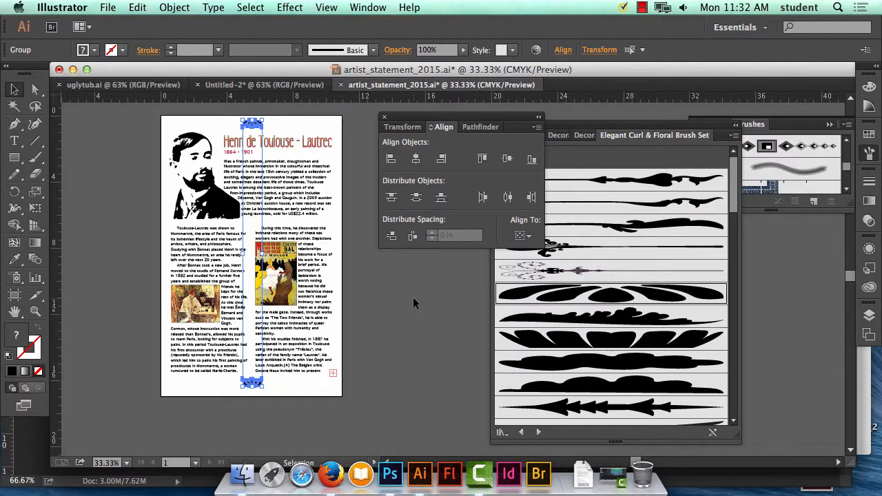
pyautogui.click(355, 171)
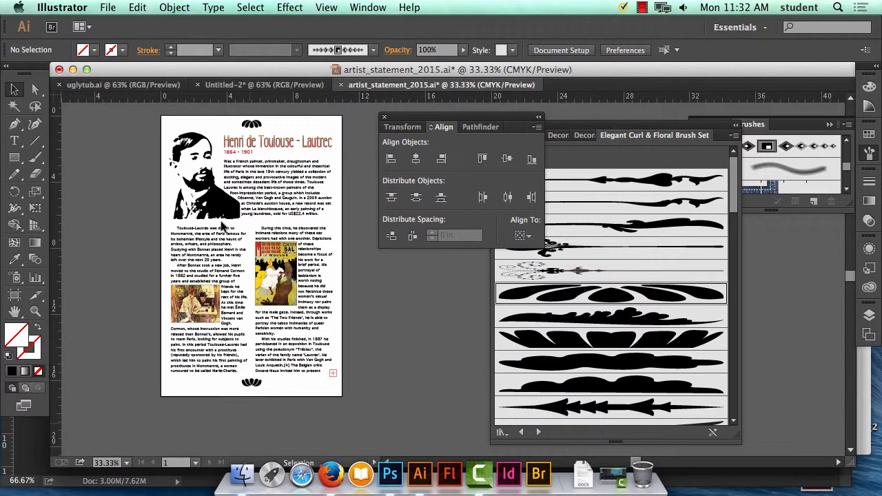
# Show an enlarged layer list beside the poster and make the background layer visible.
pyautogui.click(210, 194)
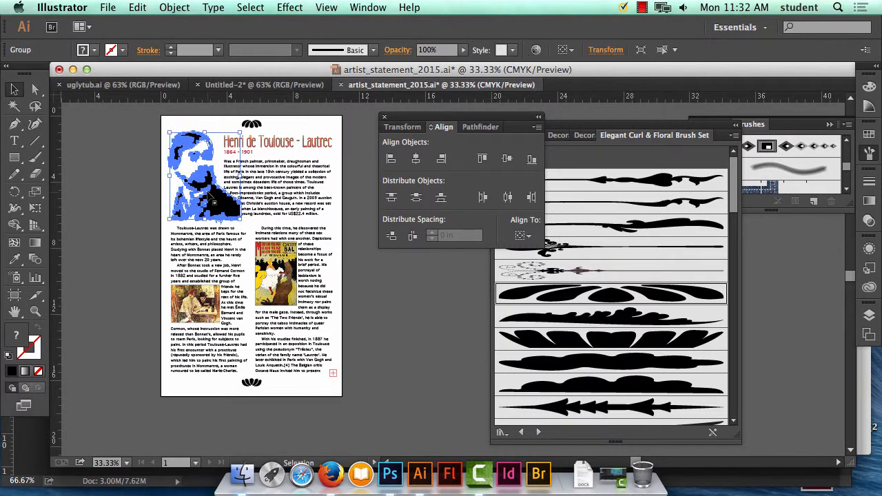
pyautogui.moveTo(551, 125); pyautogui.dragTo(675, 272)
pyautogui.moveTo(453, 117); pyautogui.dragTo(625, 135)
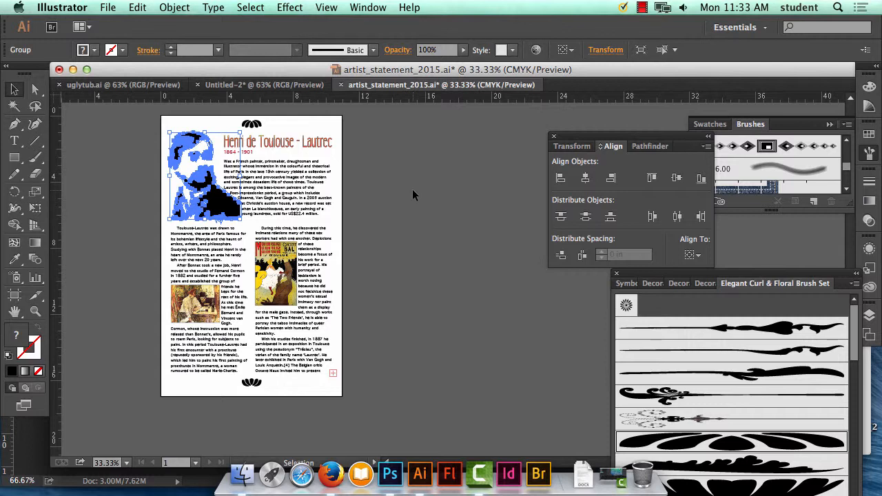
pyautogui.click(368, 7)
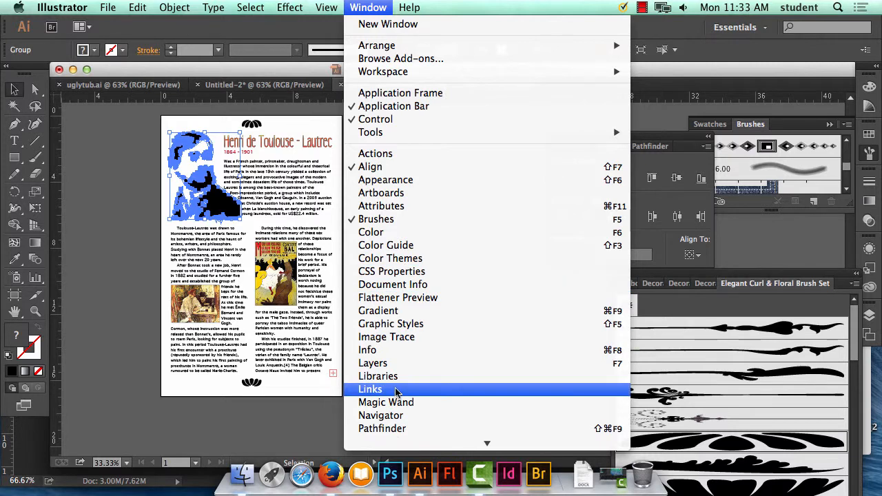
pyautogui.click(392, 363)
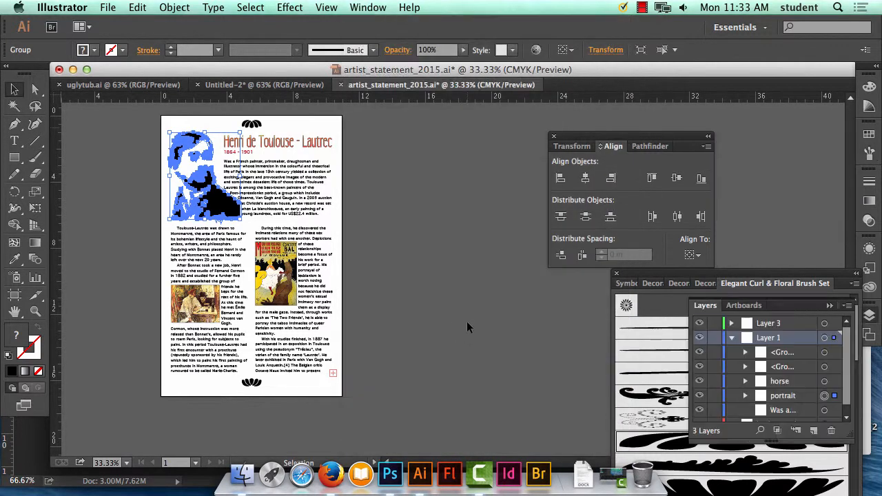
pyautogui.moveTo(704, 305); pyautogui.dragTo(368, 157)
pyautogui.moveTo(509, 297); pyautogui.dragTo(562, 387)
pyautogui.click(354, 284)
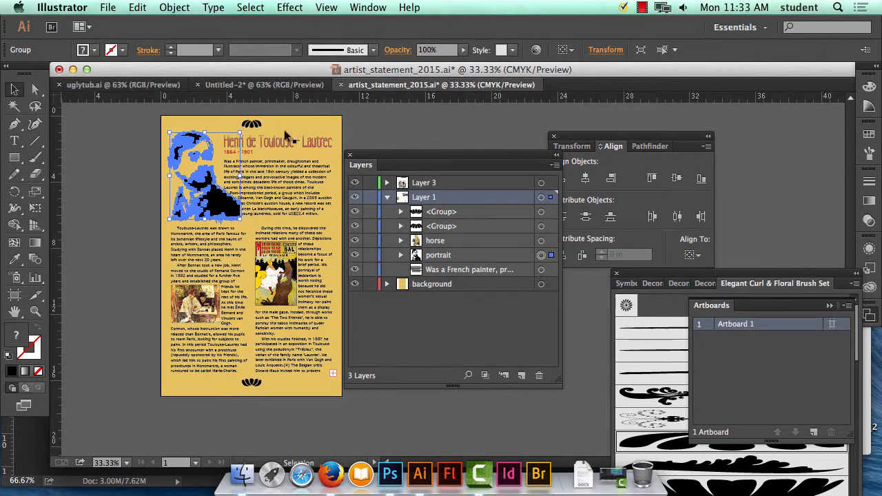
# Isolate the portrait group for editing and bring the whole portrait up close.
pyautogui.click(411, 125)
pyautogui.doubleClick(214, 204)
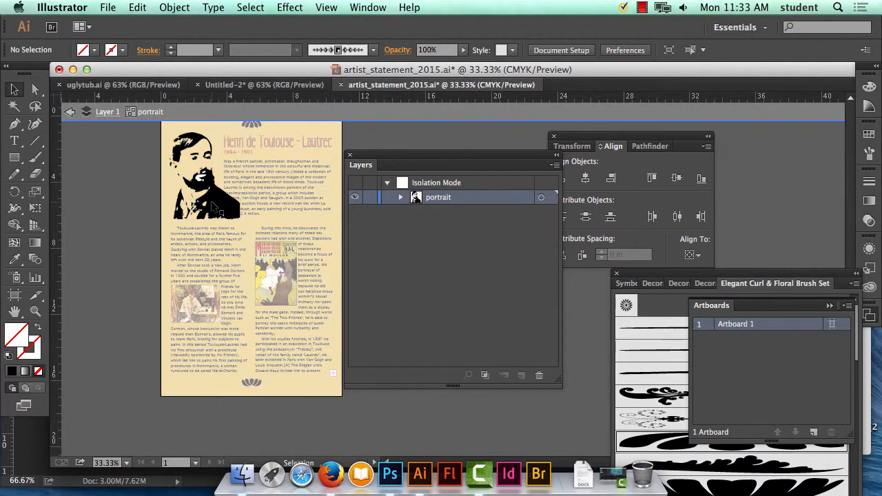
pyautogui.press('super+equal')
pyautogui.press('super+equal')
pyautogui.press('super+equal')
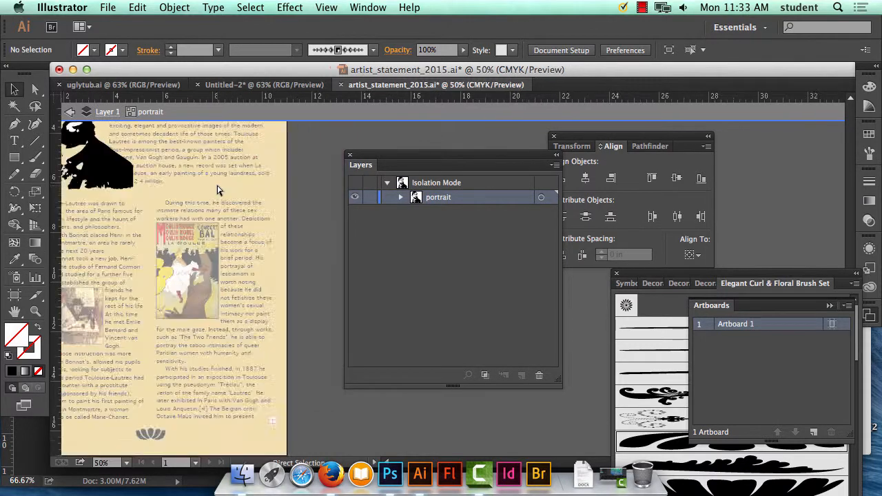
pyautogui.press('space')
pyautogui.moveTo(180, 185); pyautogui.dragTo(299, 274)
pyautogui.moveTo(159, 184); pyautogui.dragTo(285, 301)
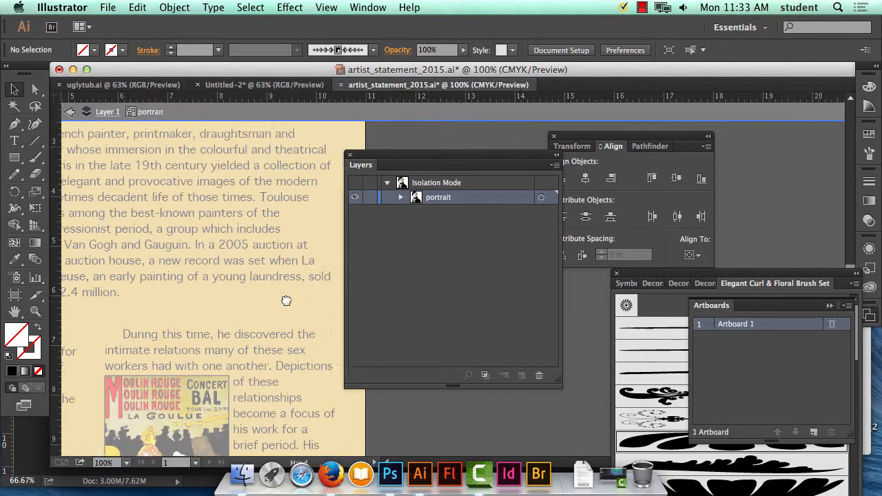
pyautogui.moveTo(103, 220); pyautogui.dragTo(305, 293)
pyautogui.moveTo(164, 219); pyautogui.dragTo(223, 254)
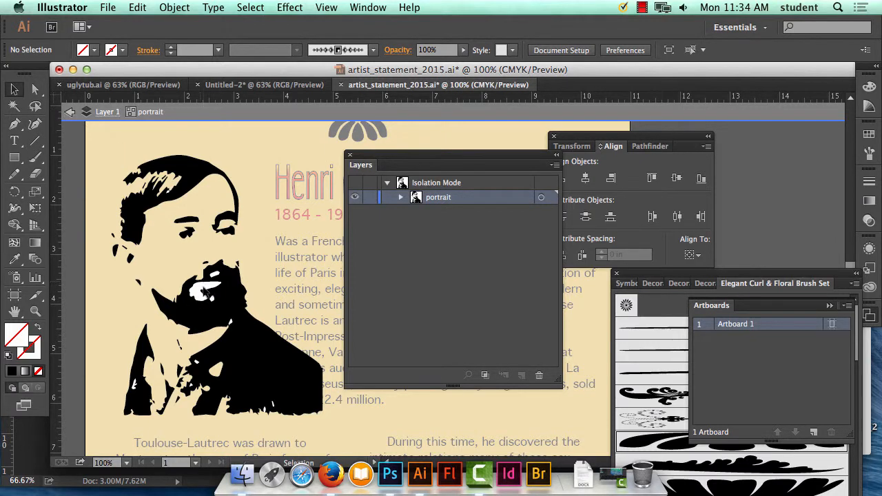
# Directly select the large white shape around the portrait's mouth and delete it.
pyautogui.click(209, 290)
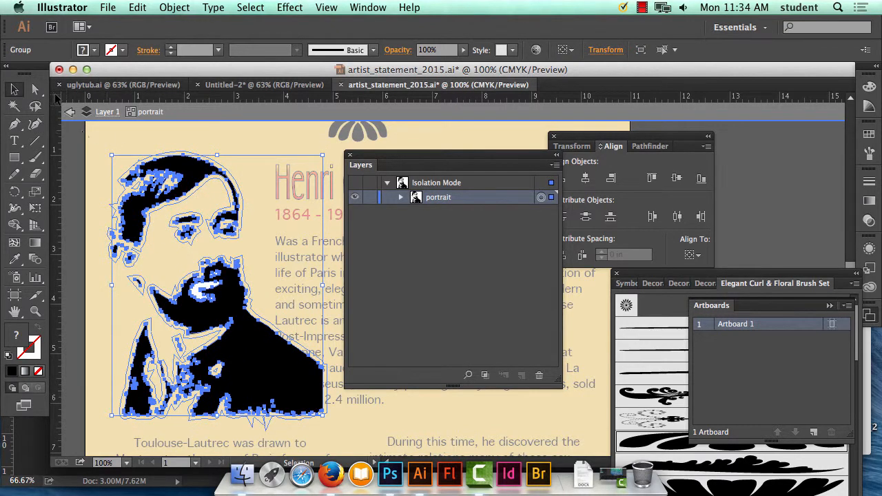
pyautogui.click(36, 91)
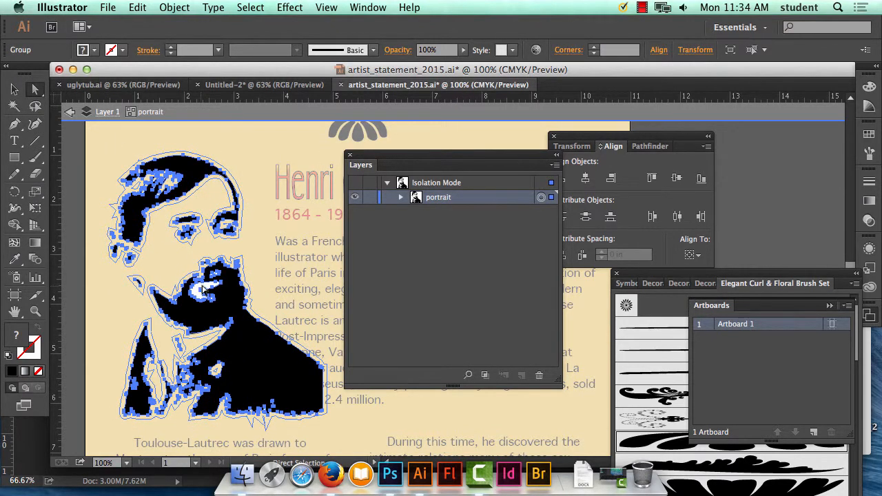
pyautogui.click(292, 290)
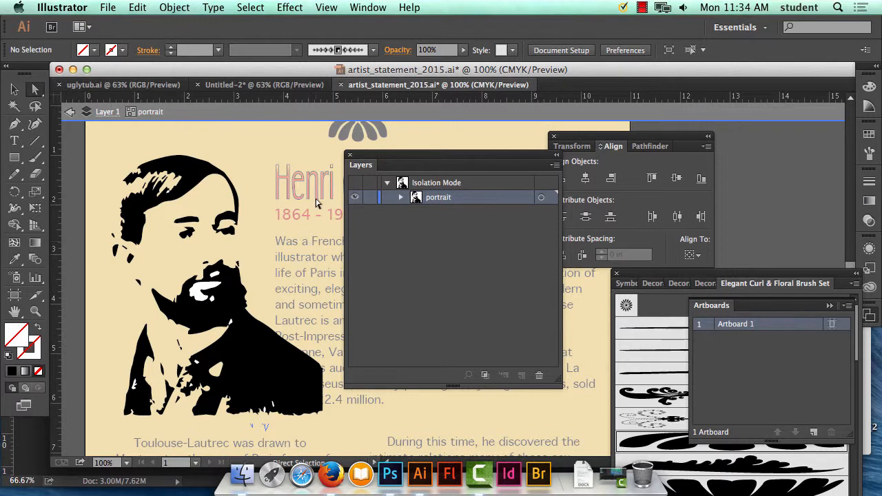
pyautogui.click(268, 290)
pyautogui.click(302, 262)
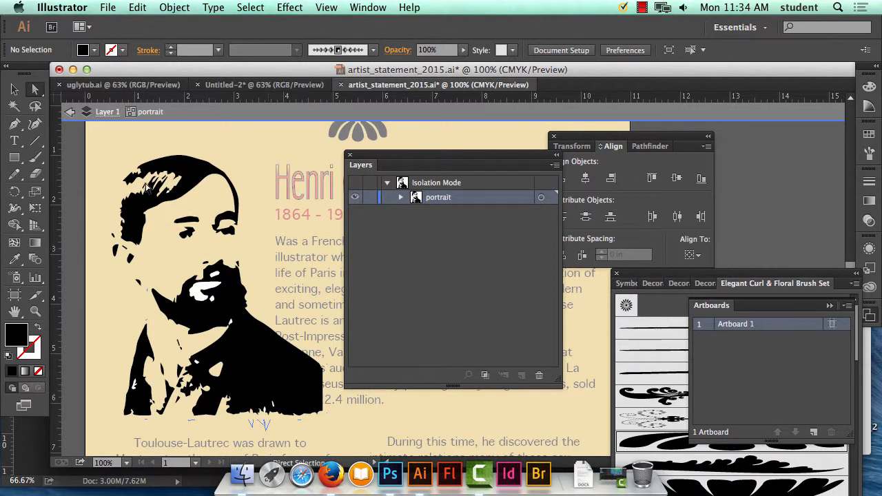
pyautogui.click(208, 288)
pyautogui.press('Delete')
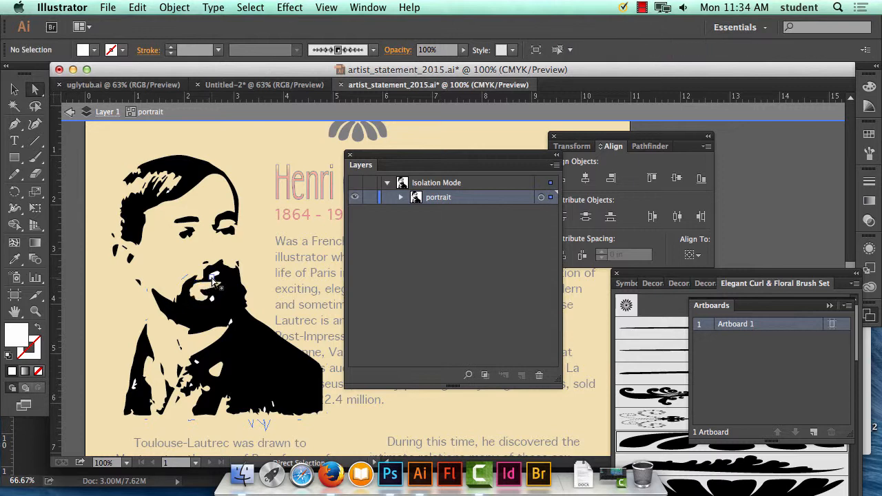
# Delete the small white specks below the portrait's mouth and where the beard meets the collar.
pyautogui.click(215, 277)
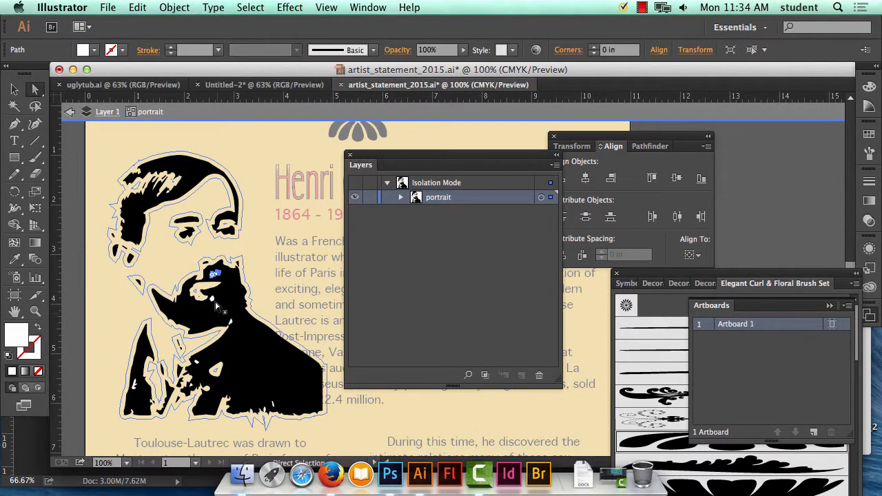
pyautogui.click(212, 298)
pyautogui.press('Delete')
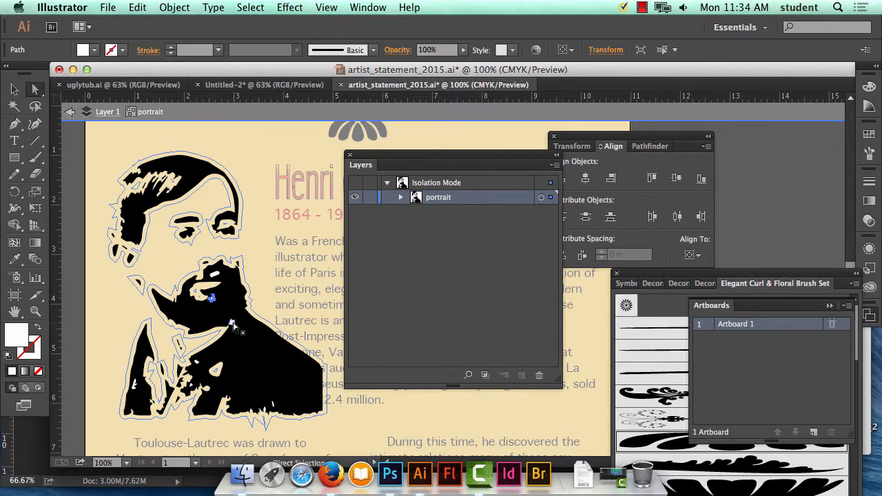
pyautogui.click(230, 323)
pyautogui.press('Delete')
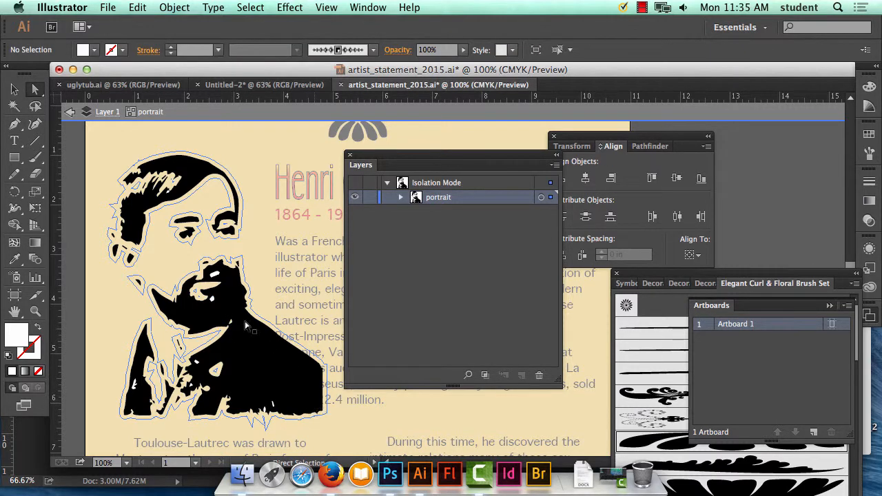
# Delete the white highlight above the portrait's mouth and the remaining white specks in the jacket.
pyautogui.click(215, 277)
pyautogui.press('Delete')
pyautogui.click(212, 303)
pyautogui.click(196, 365)
pyautogui.press('Delete')
pyautogui.click(135, 384)
pyautogui.press('Delete')
pyautogui.press('Delete')
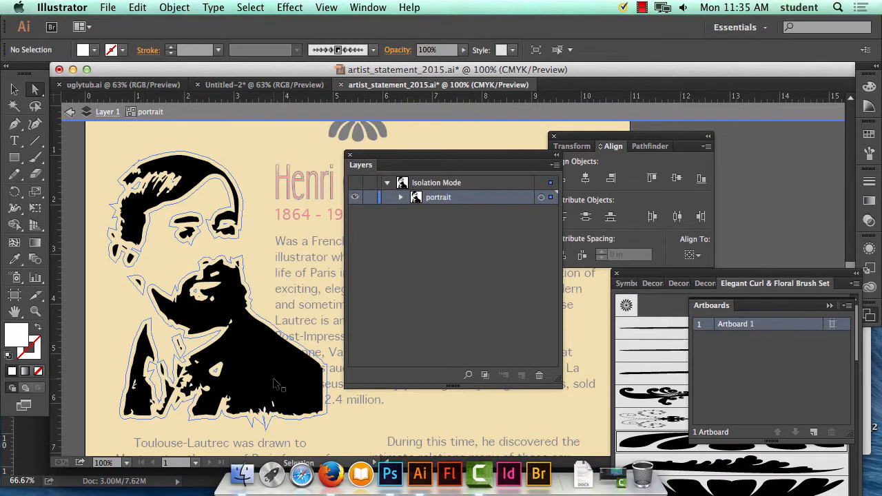
# Check the portrait's beard and collar up close for leftover white shapes and exit isolation mode.
pyautogui.press('super+equal')
pyautogui.moveTo(182, 337); pyautogui.dragTo(295, 311)
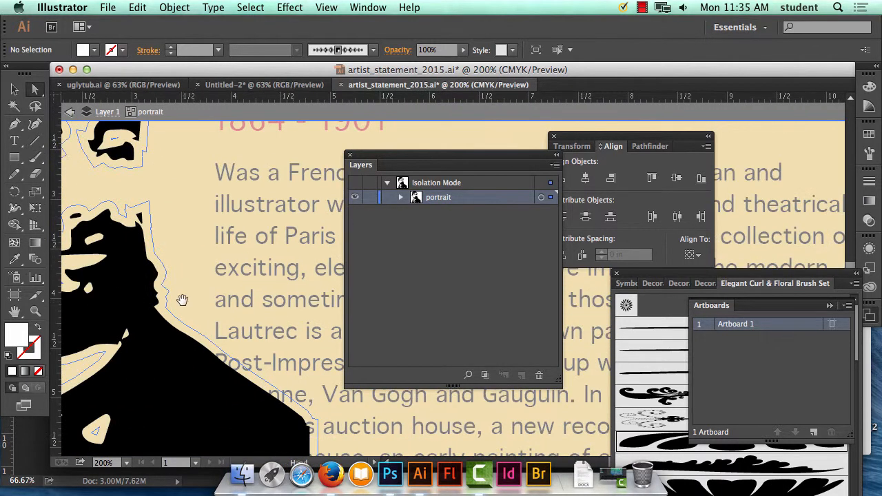
pyautogui.moveTo(159, 297); pyautogui.dragTo(303, 308)
pyautogui.moveTo(264, 376); pyautogui.dragTo(282, 361)
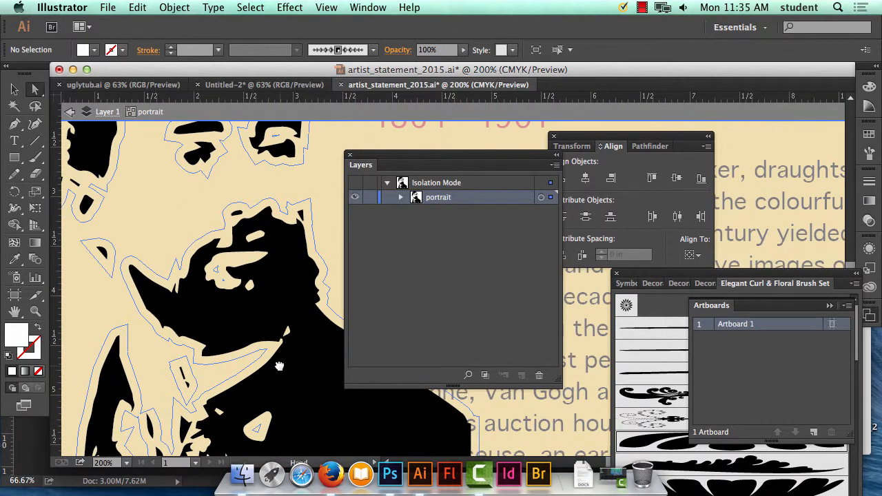
pyautogui.press('super+minus')
pyautogui.press('super+minus')
pyautogui.press('super+minus')
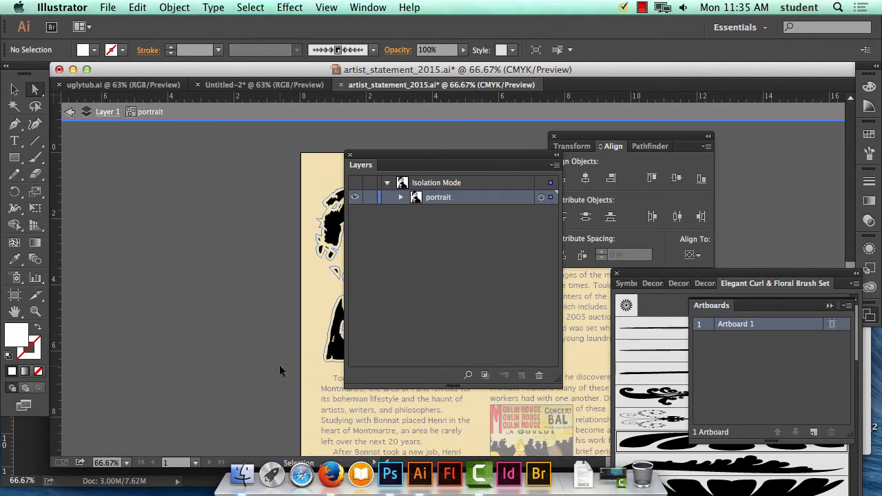
pyautogui.moveTo(233, 226); pyautogui.dragTo(77, 198)
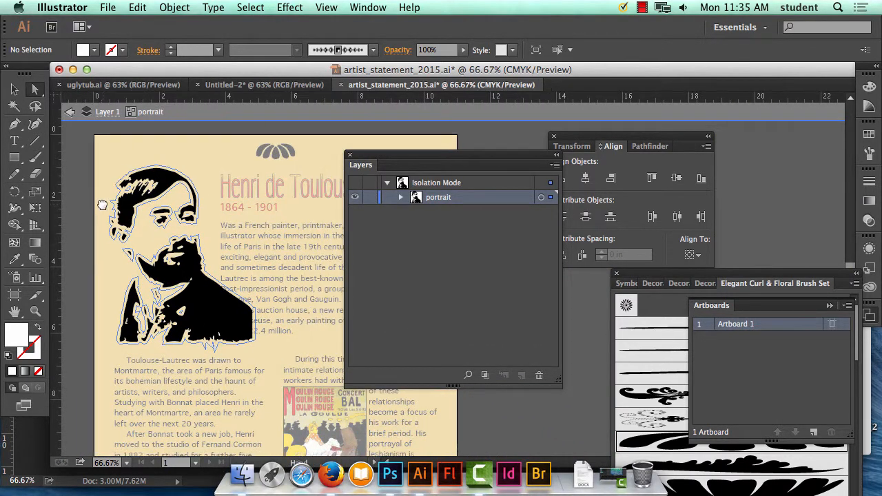
pyautogui.click(69, 112)
pyautogui.click(70, 113)
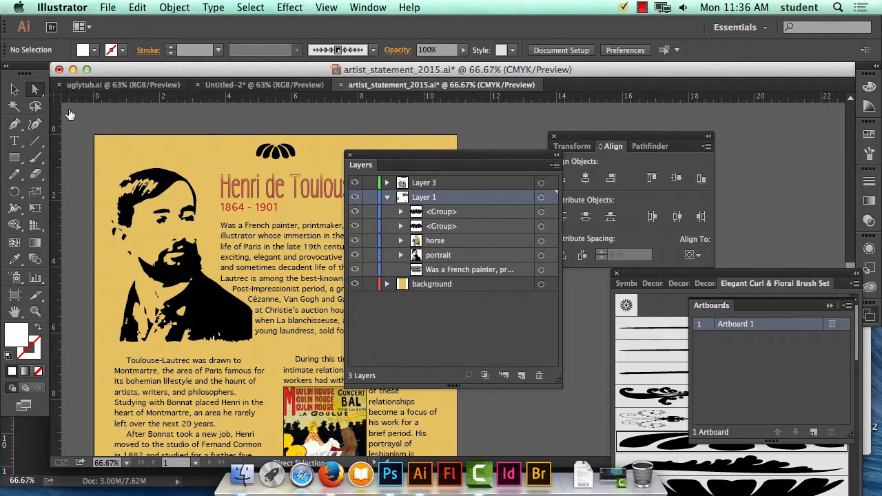
# Save the poster document and place the layer list clear of the artwork.
pyautogui.click(107, 7)
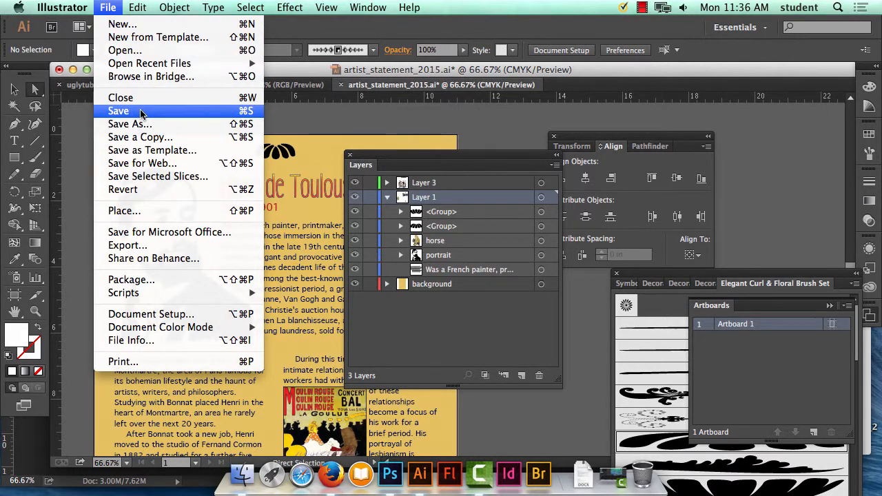
pyautogui.click(141, 112)
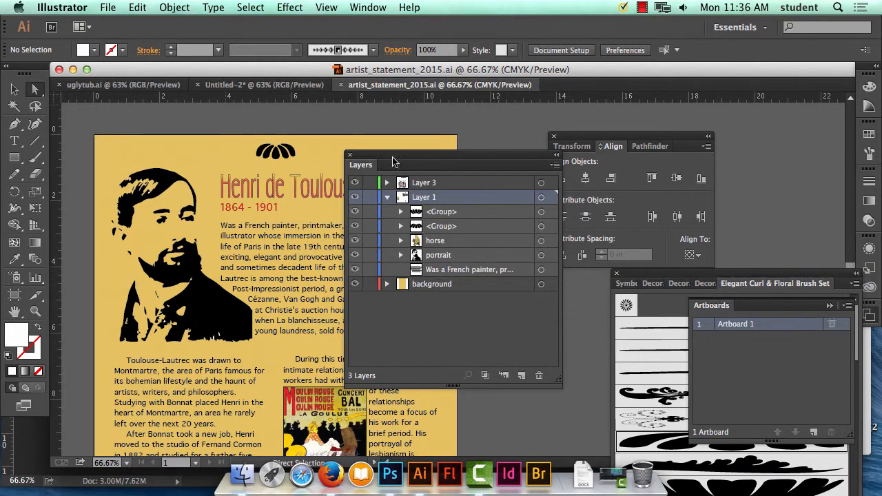
pyautogui.moveTo(383, 156); pyautogui.dragTo(554, 110)
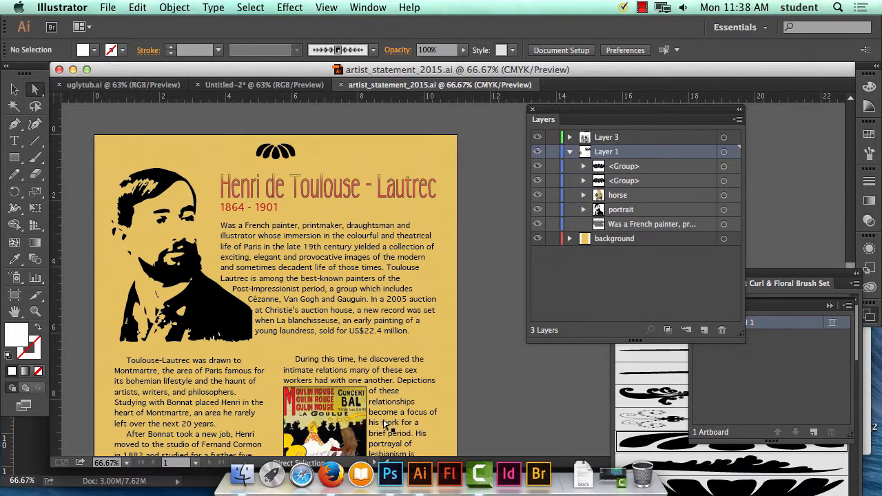
# Switch to Firefox and open the Google search page.
pyautogui.click(332, 474)
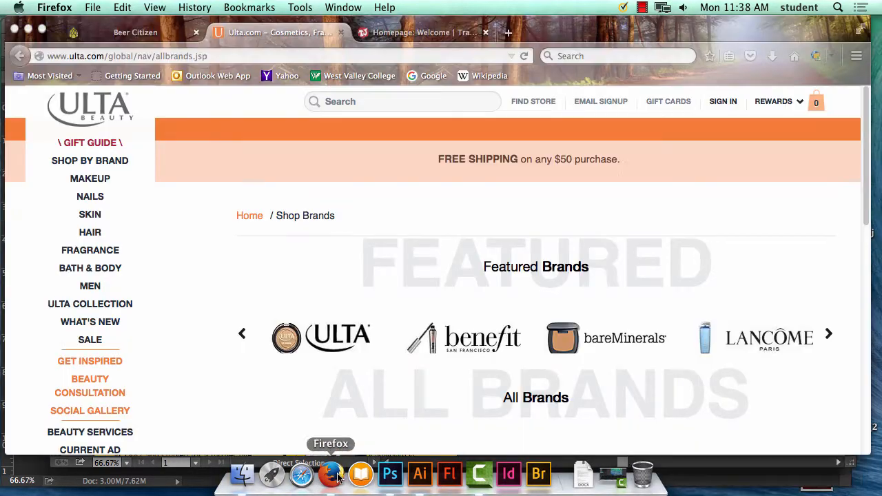
pyautogui.click(221, 56)
pyautogui.click(434, 76)
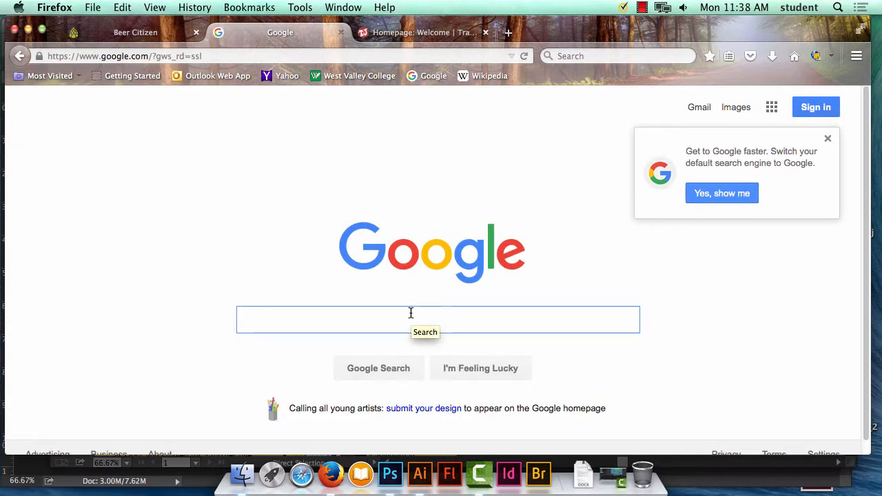
# Search Google for "carey collection" and accept the suggested query "the cary collection".
pyautogui.write('carey co')
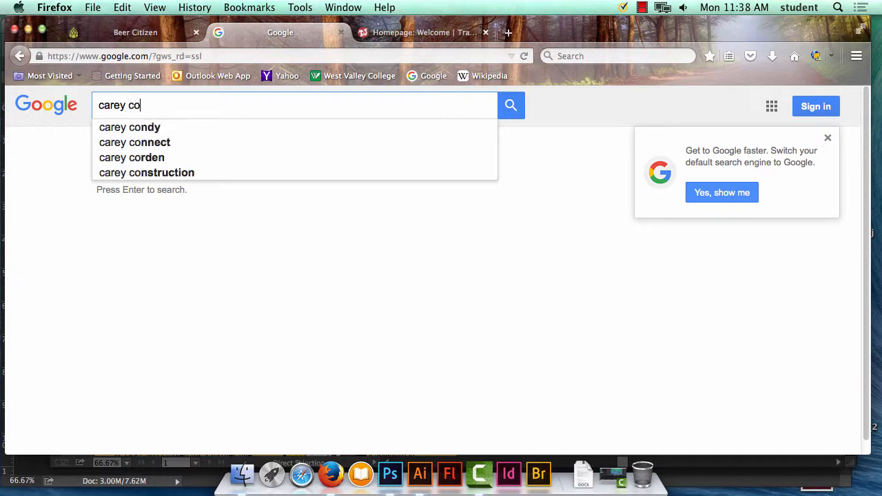
pyautogui.write('llection')
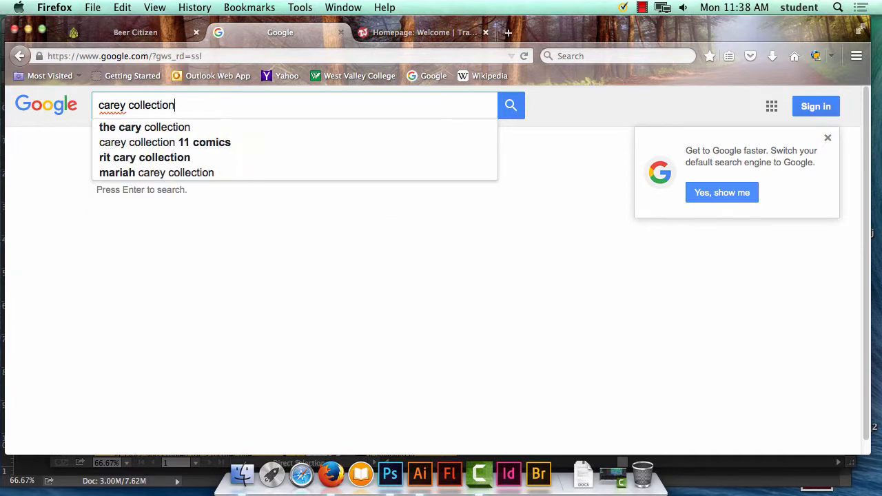
pyautogui.click(176, 127)
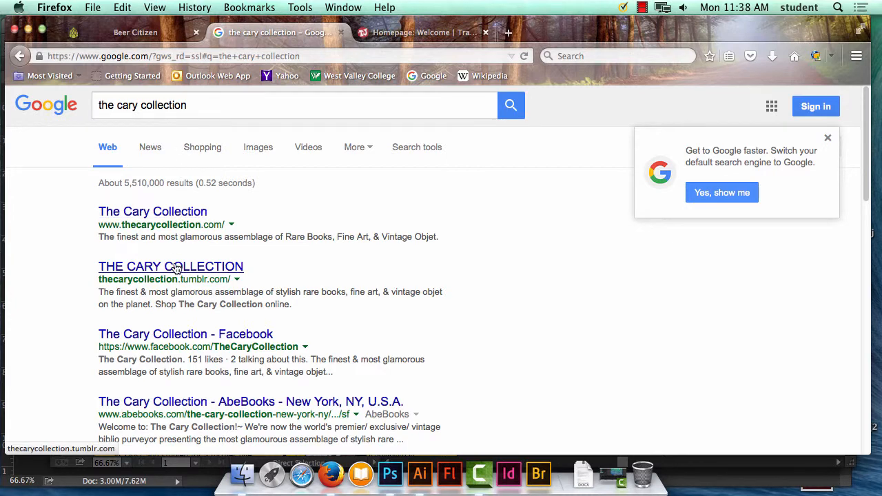
# Check The Cary Collection website from the first result, return to the search results and look through them.
pyautogui.click(173, 213)
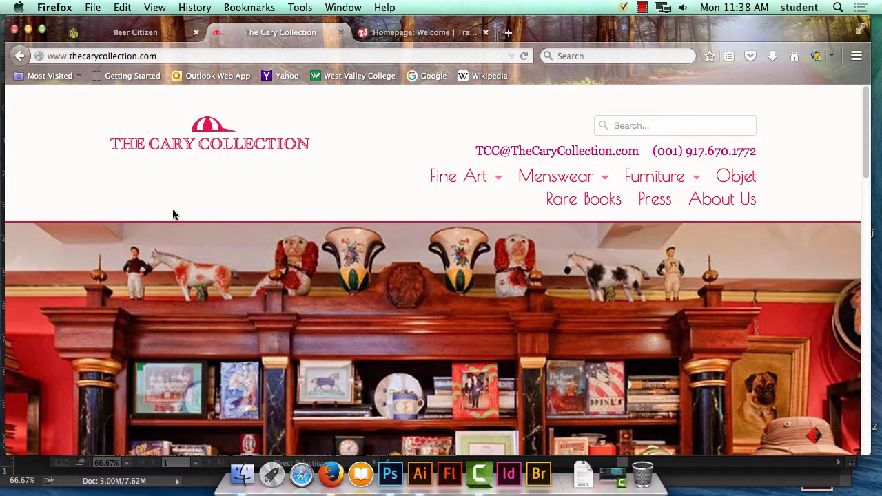
pyautogui.click(21, 55)
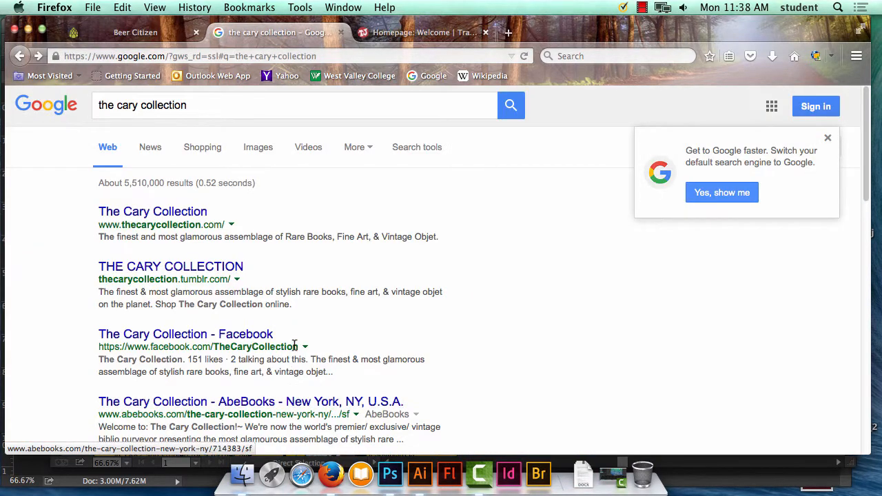
pyautogui.scroll(-2, 361, 331)
pyautogui.scroll(3, 358, 324)
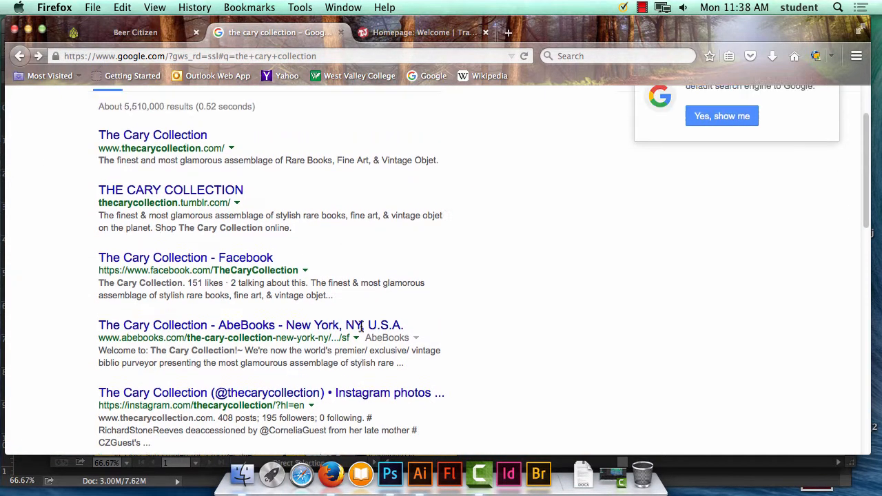
# Refine the search to "the cary collection rit" and open the Cary Graphic Arts Collection site.
pyautogui.click(221, 106)
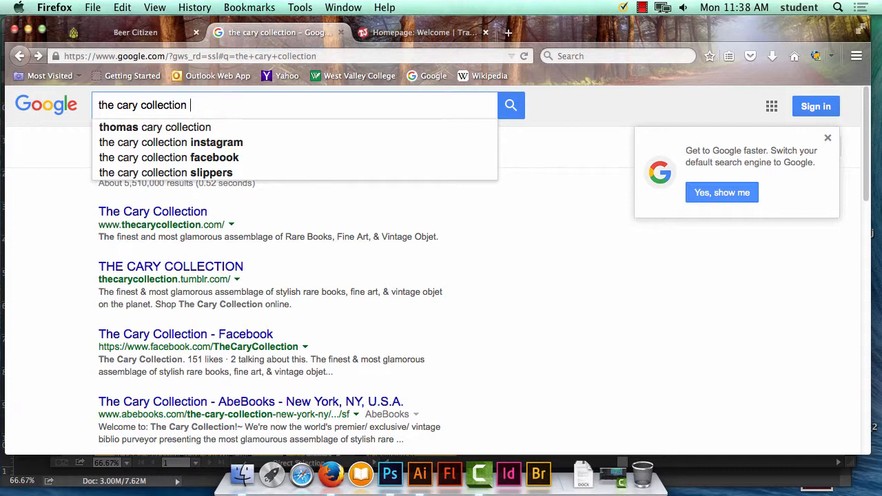
pyautogui.write('rit')
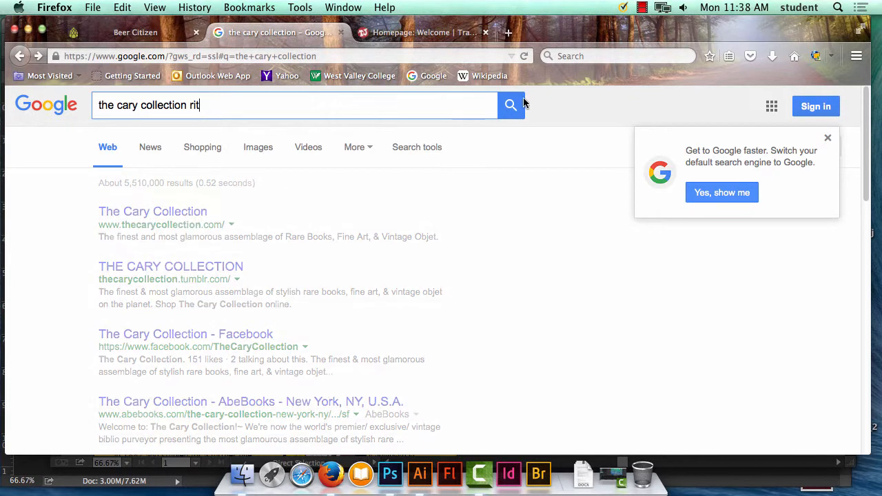
pyautogui.click(522, 104)
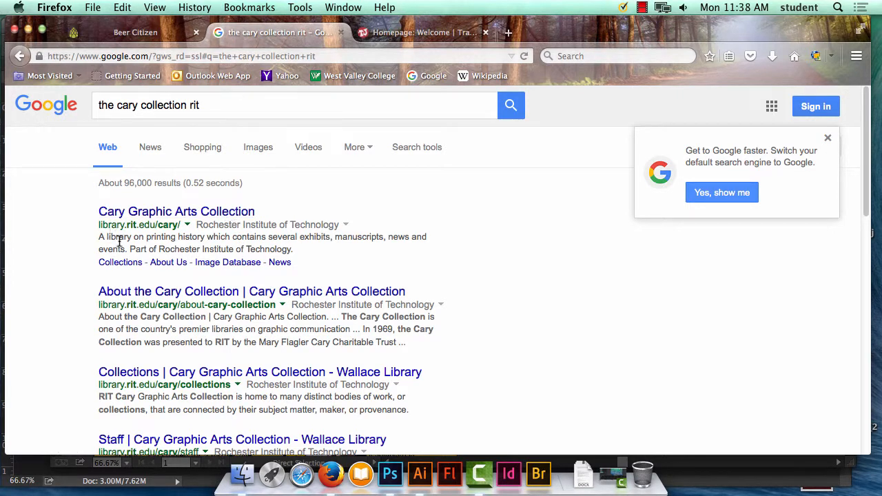
pyautogui.click(218, 214)
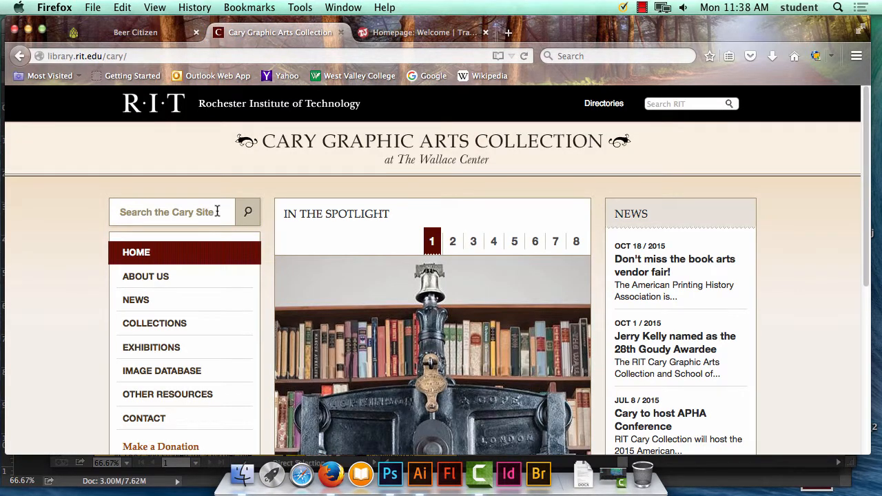
# Look over the Cary collection's home page and browse its Exhibitions page.
pyautogui.scroll(-5, 509, 365)
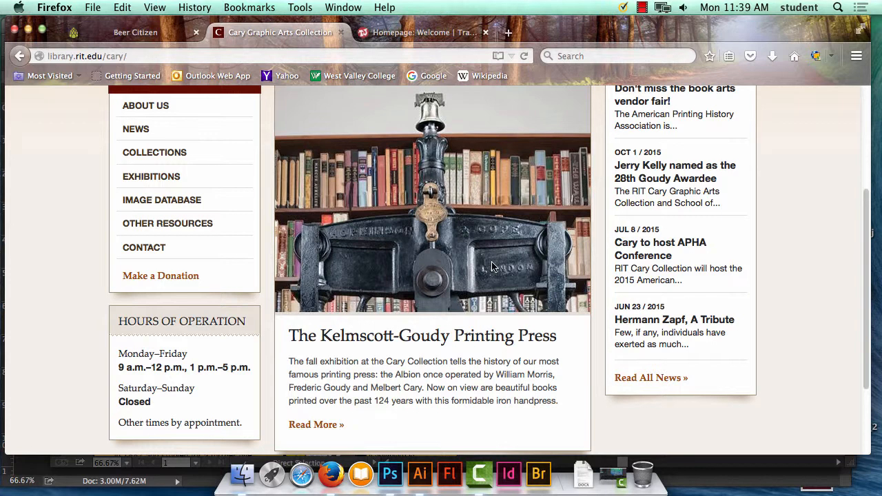
pyautogui.click(181, 179)
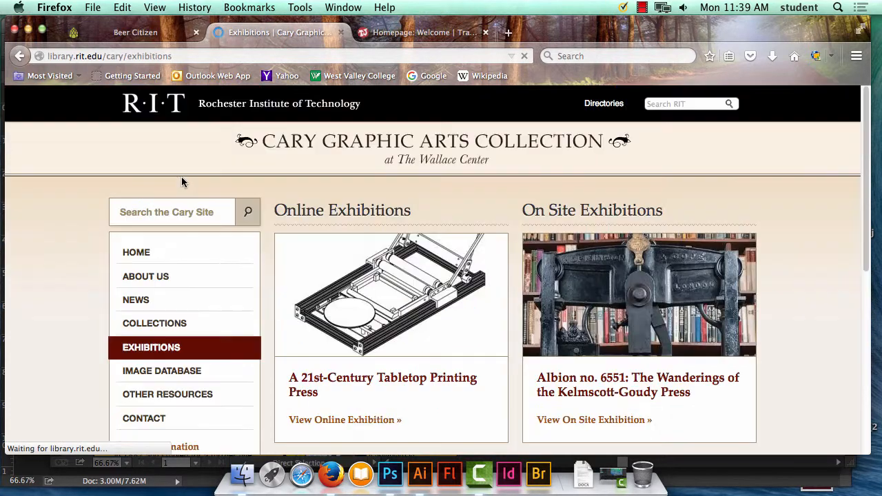
pyautogui.scroll(-3, 404, 314)
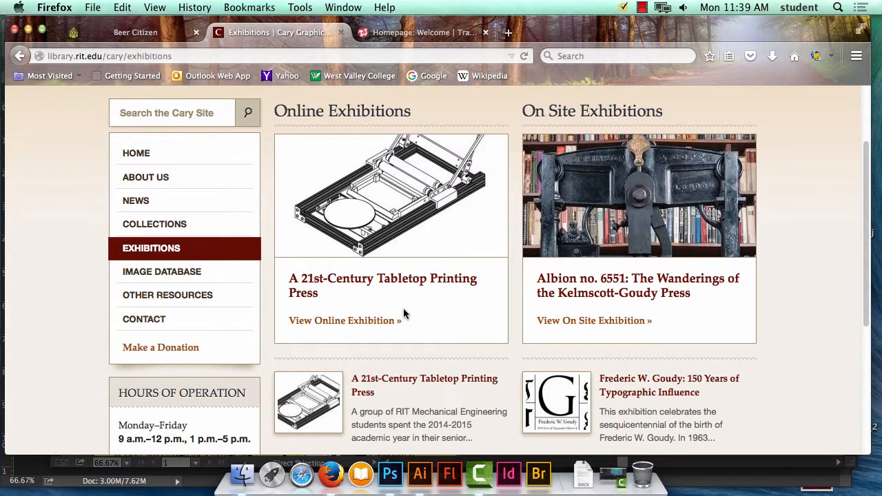
pyautogui.scroll(-5, 405, 314)
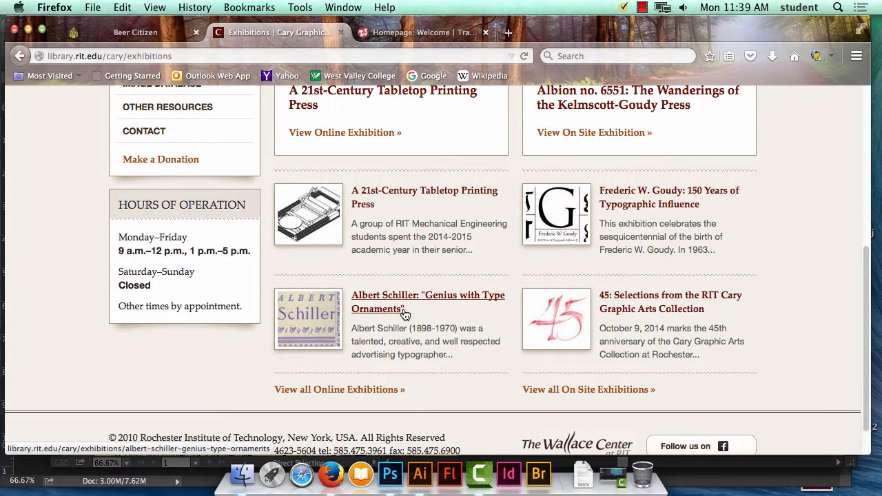
pyautogui.scroll(3, 405, 313)
# Go to the Image Database and open the record for The Four Gospels of the Lord Jesus Christ.
pyautogui.click(163, 190)
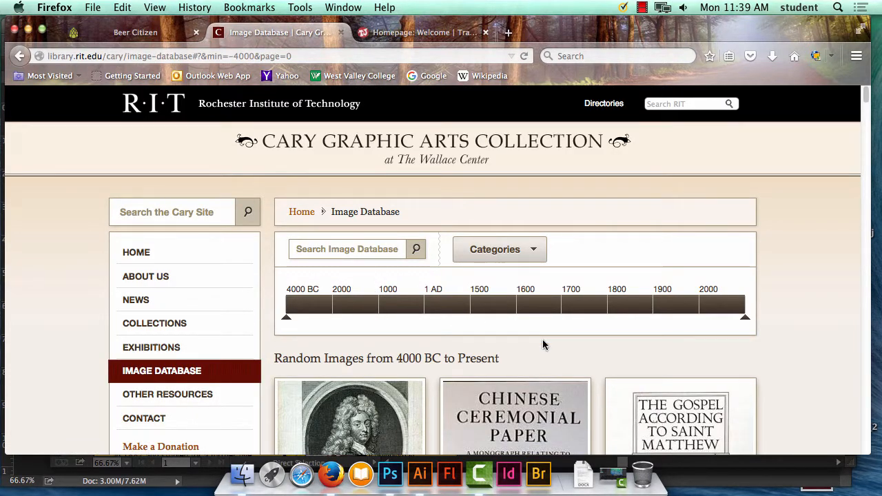
pyautogui.scroll(-5, 542, 339)
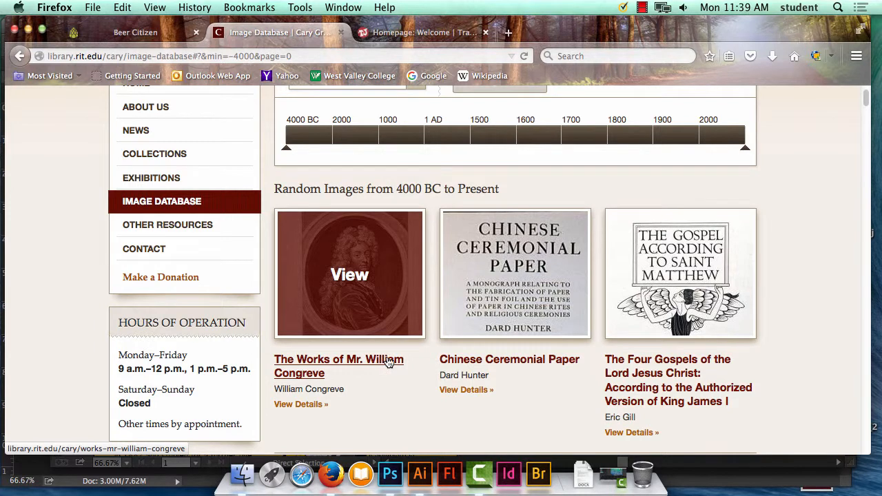
pyautogui.click(673, 373)
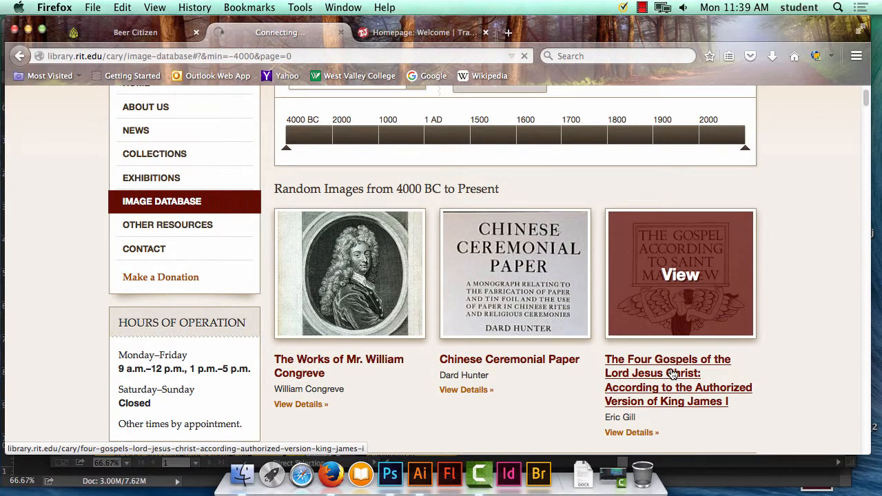
# Browse the Four Gospels page thumbnails to the end of the strip and back to its start.
pyautogui.scroll(-5, 517, 378)
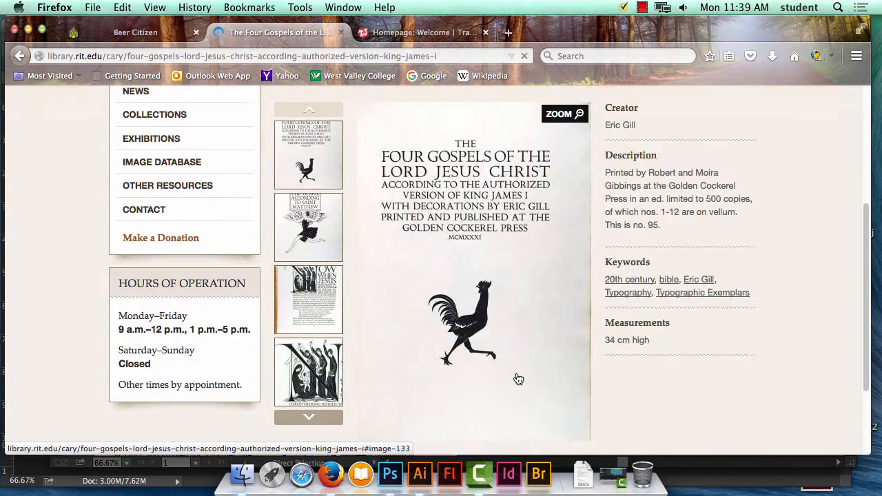
pyautogui.scroll(-2, 513, 369)
pyautogui.click(307, 335)
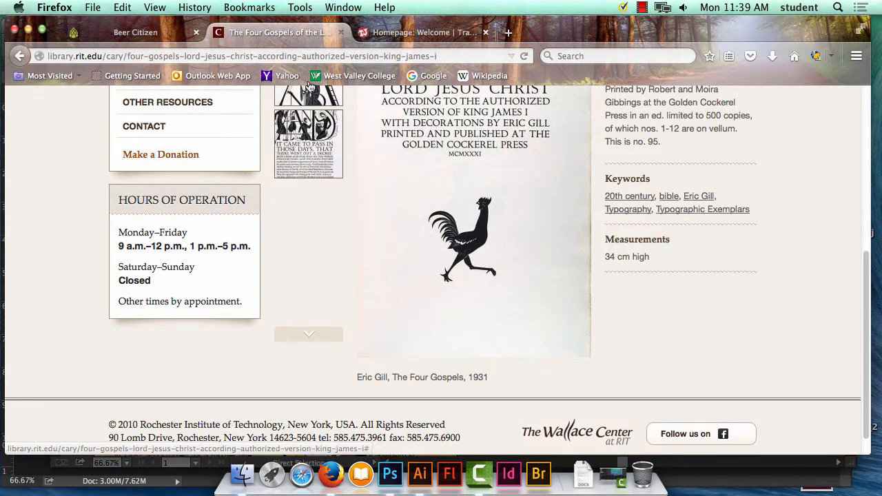
pyautogui.scroll(5, 318, 215)
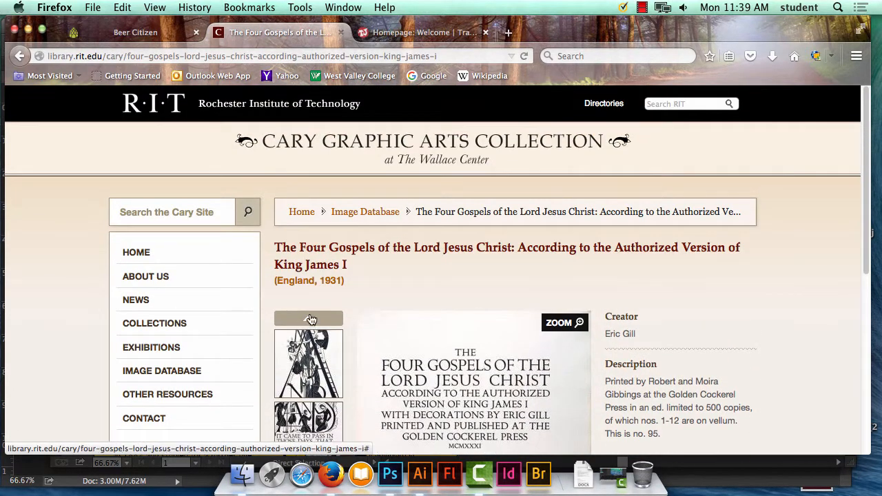
pyautogui.click(310, 318)
pyautogui.scroll(-3, 361, 423)
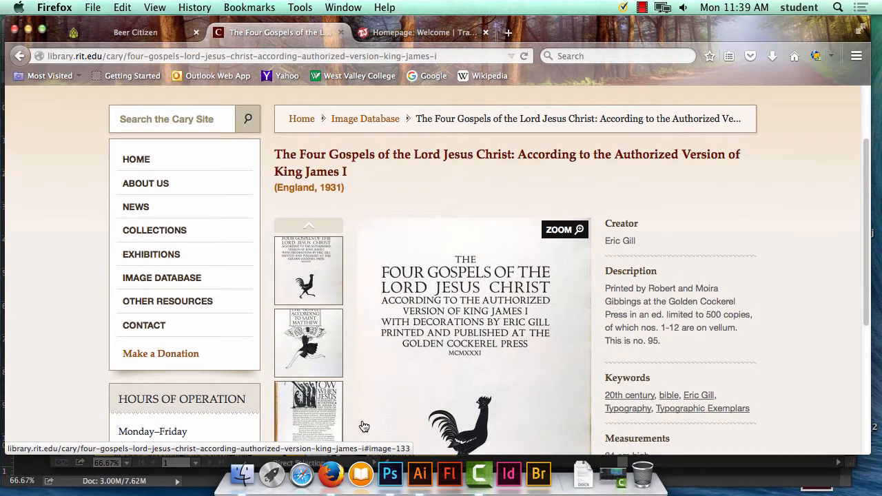
# Display the "Now When Jesus" page of the Four Gospels and look through the remaining thumbnails.
pyautogui.click(324, 407)
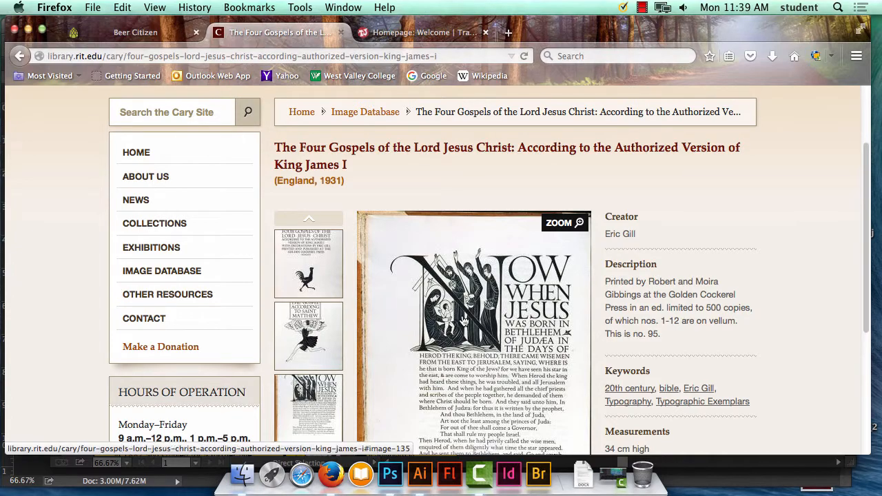
pyautogui.scroll(-5, 464, 325)
pyautogui.scroll(-1, 465, 327)
pyautogui.click(309, 314)
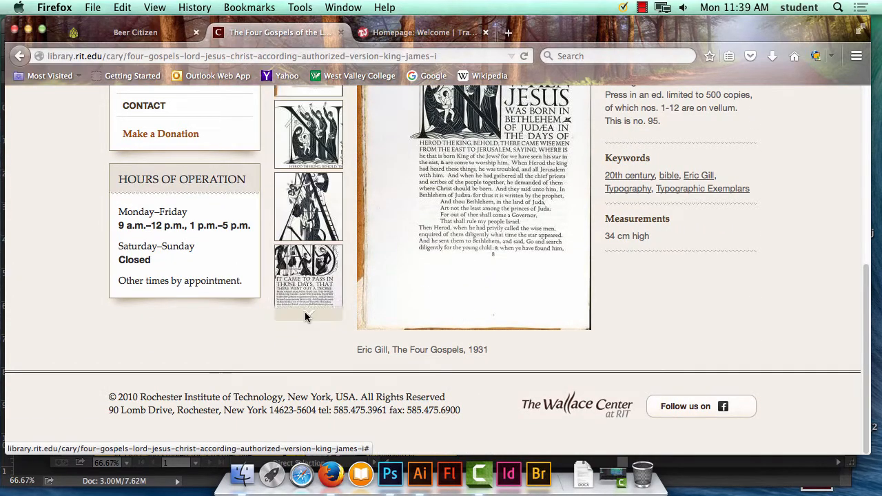
pyautogui.scroll(8, 472, 260)
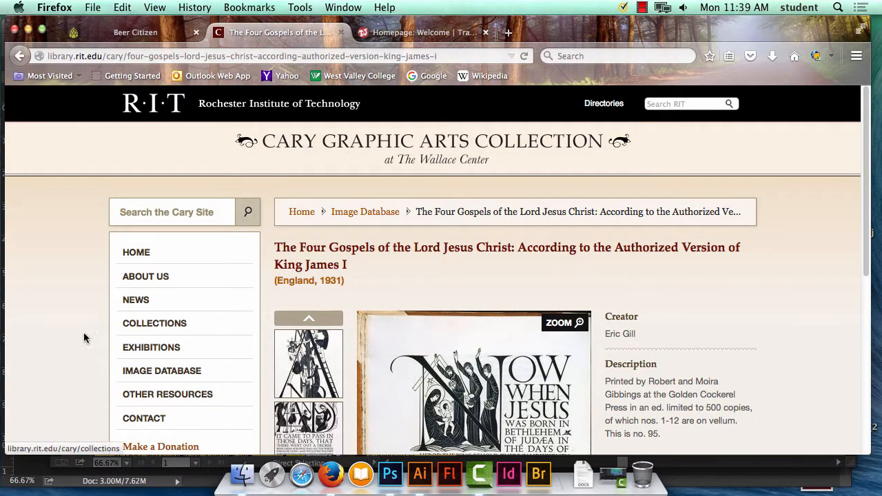
# Look over the Exhibitions page again and return to the Image Database.
pyautogui.click(131, 349)
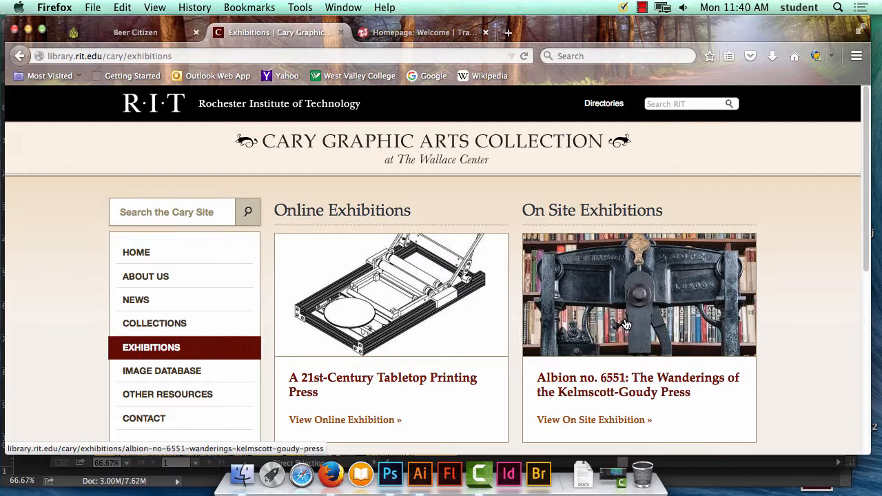
pyautogui.scroll(-5, 502, 338)
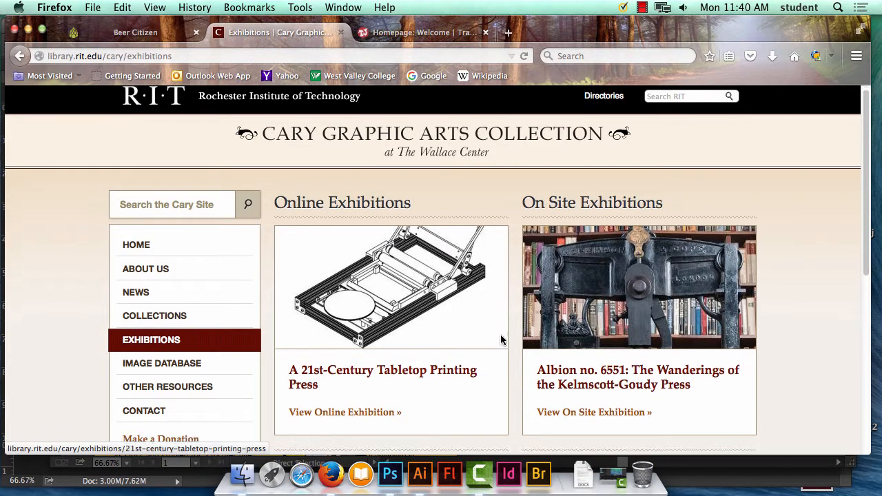
pyautogui.click(191, 196)
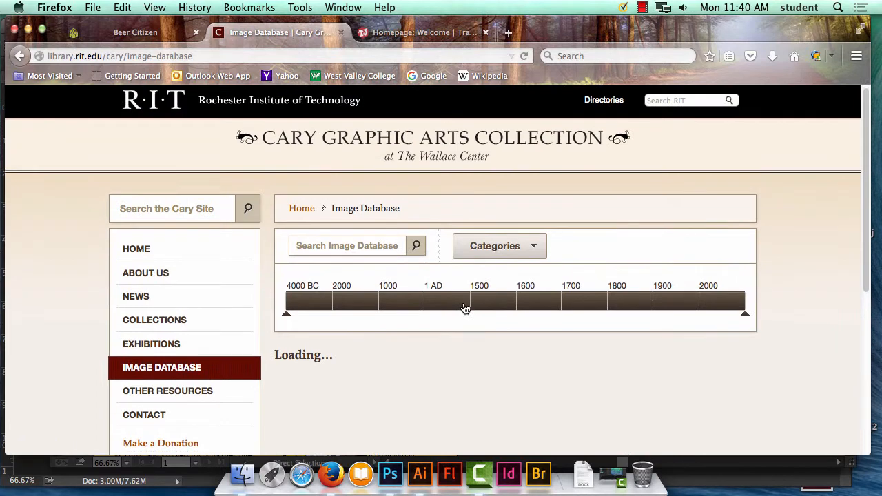
# Narrow the Image Database timeline step by step until it covers 1900 to the present.
pyautogui.click(465, 308)
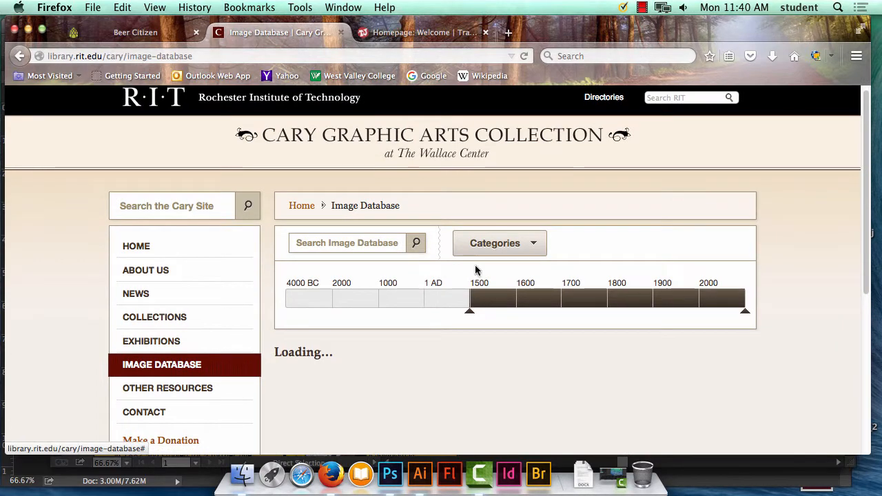
pyautogui.click(491, 309)
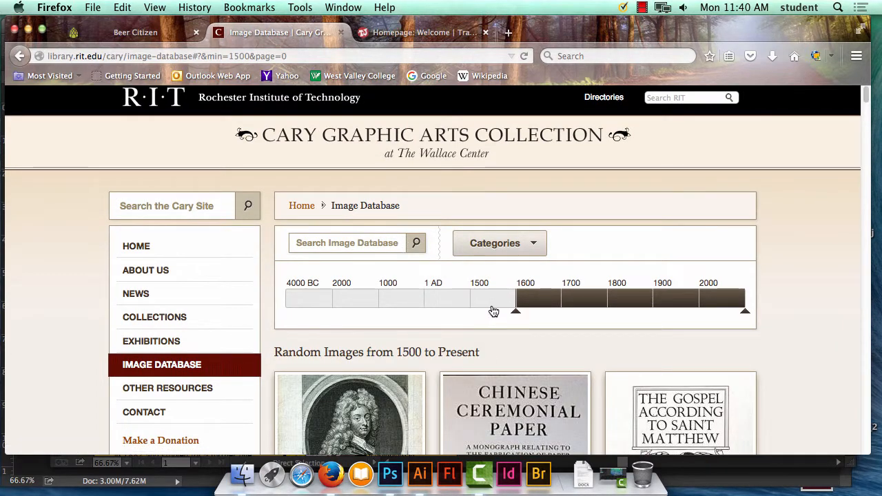
pyautogui.click(544, 311)
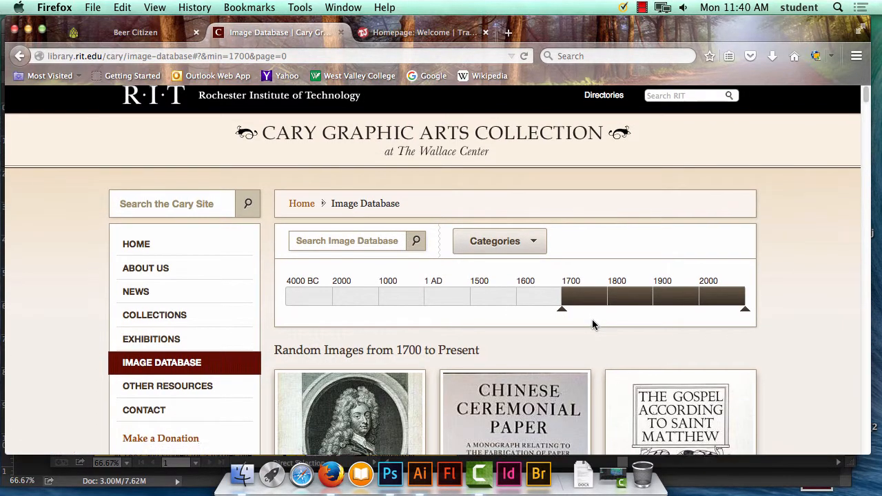
pyautogui.scroll(-1, 591, 319)
pyautogui.click(634, 294)
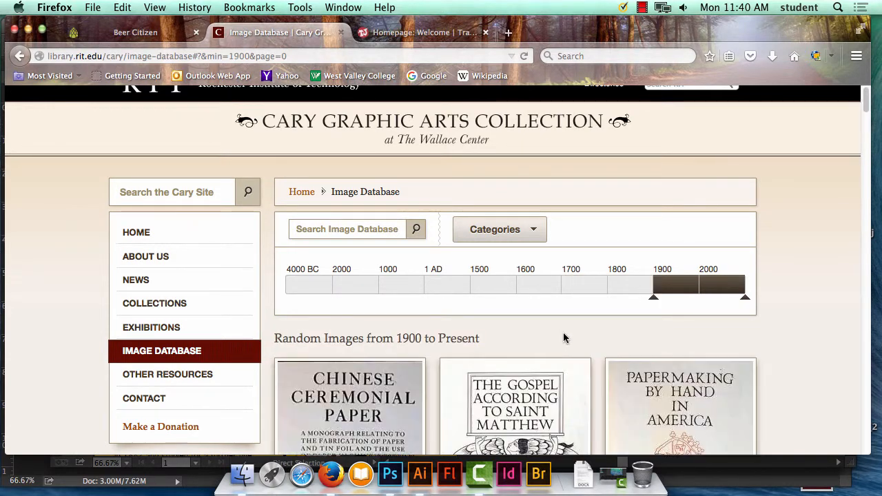
pyautogui.scroll(-3, 563, 334)
pyautogui.click(661, 185)
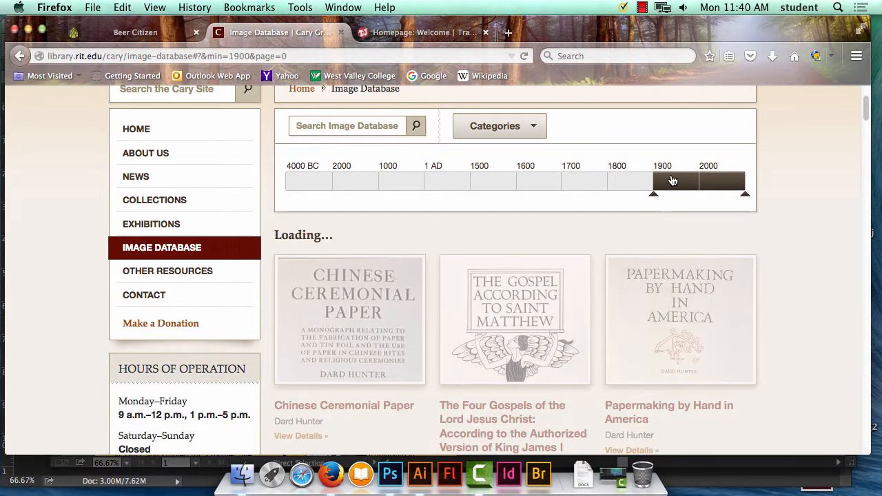
# Open the record for Papermaking by Hand in America and enlarge its title page image.
pyautogui.click(681, 321)
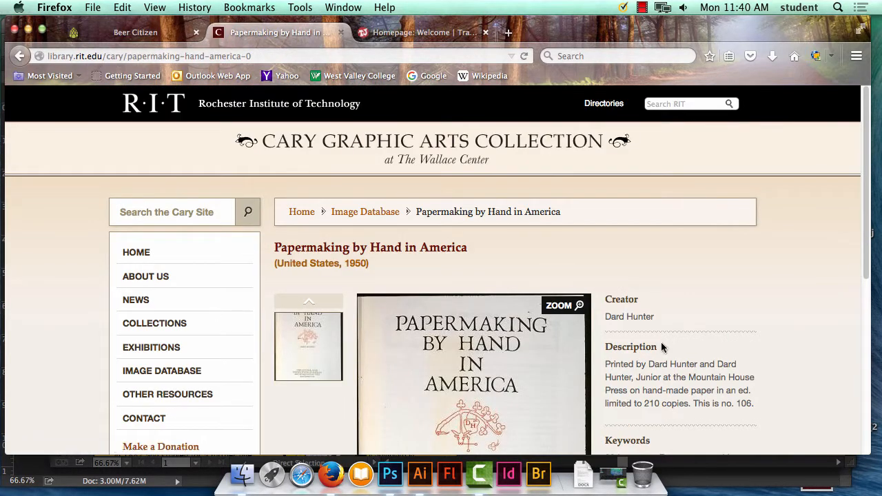
pyautogui.scroll(-5, 660, 344)
pyautogui.scroll(-2, 660, 347)
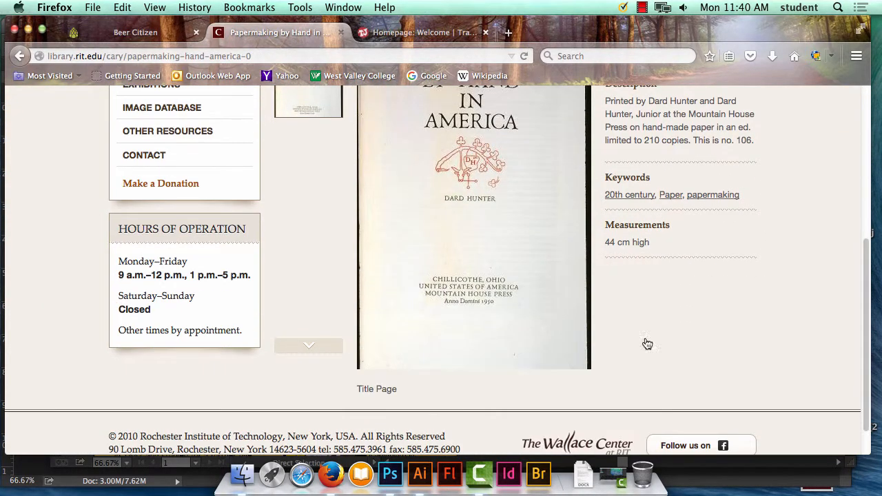
pyautogui.click(489, 293)
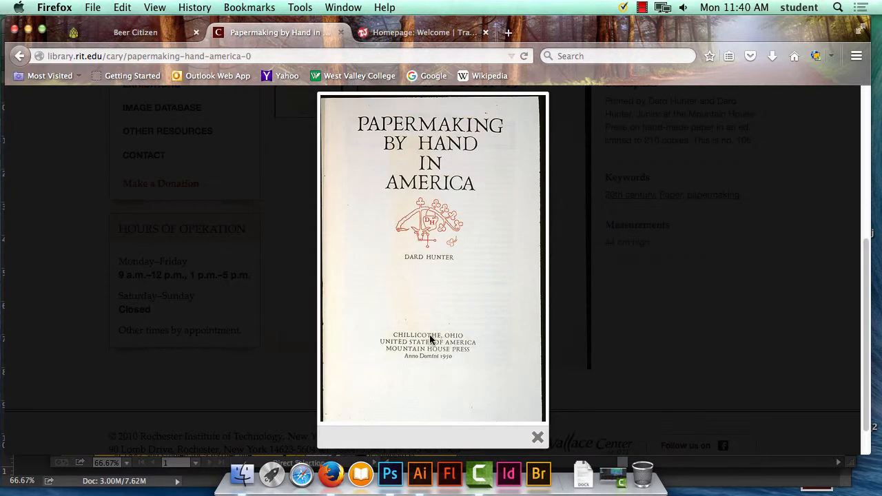
# Close the enlarged title page and look over the rest of the Papermaking by Hand in America record.
pyautogui.moveTo(430, 334); pyautogui.dragTo(410, 233)
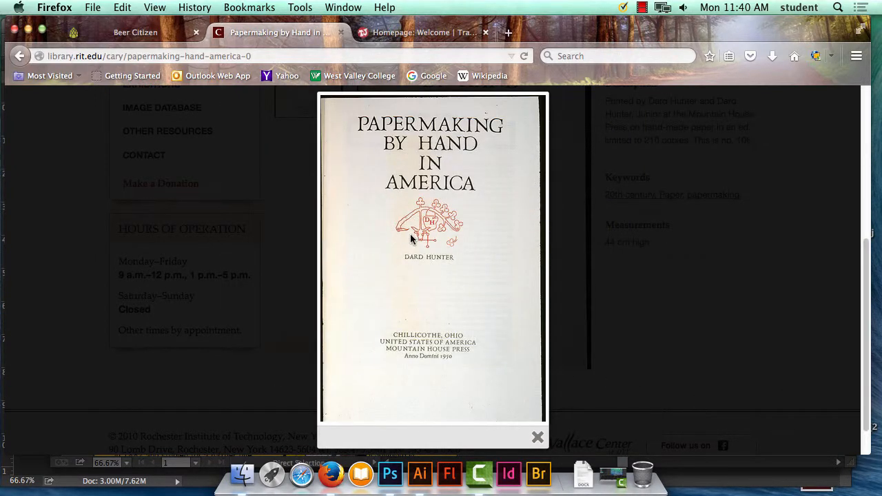
pyautogui.click(537, 437)
pyautogui.scroll(5, 499, 405)
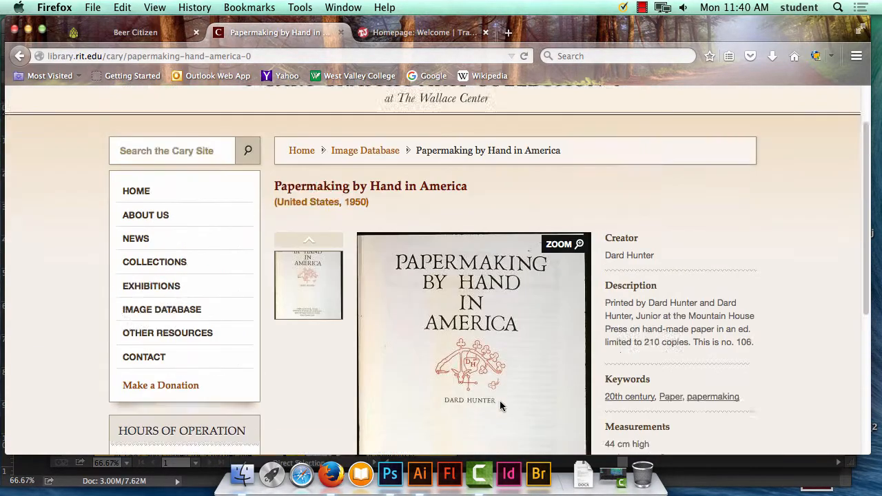
pyautogui.scroll(-5, 307, 252)
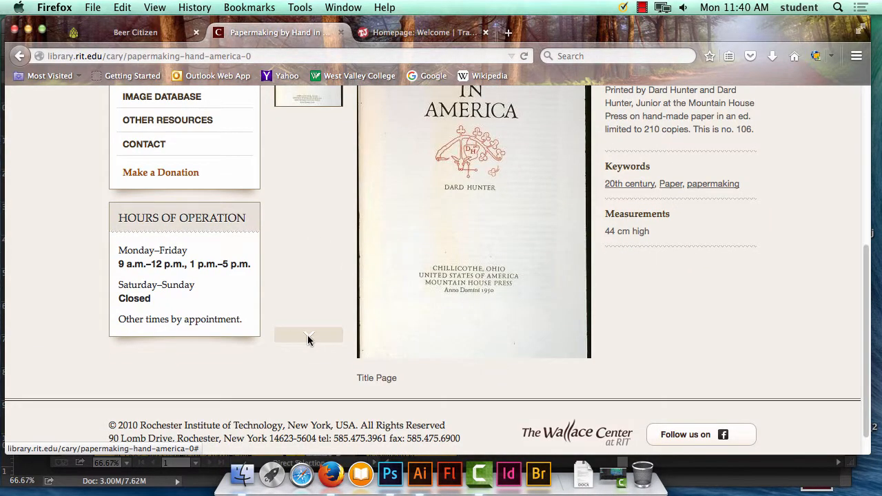
pyautogui.scroll(5, 408, 314)
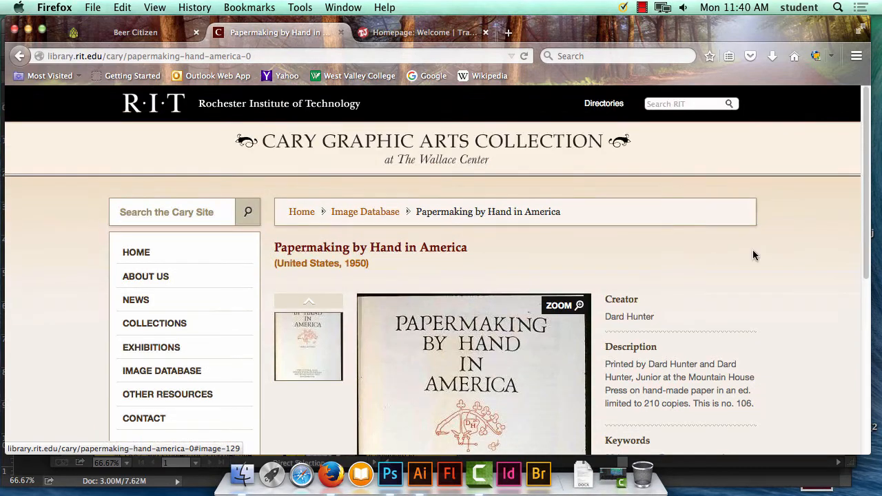
# Close the Cary collection and Trader Joe's pages, hide Firefox and return to the artist statement poster in Illustrator.
pyautogui.click(339, 33)
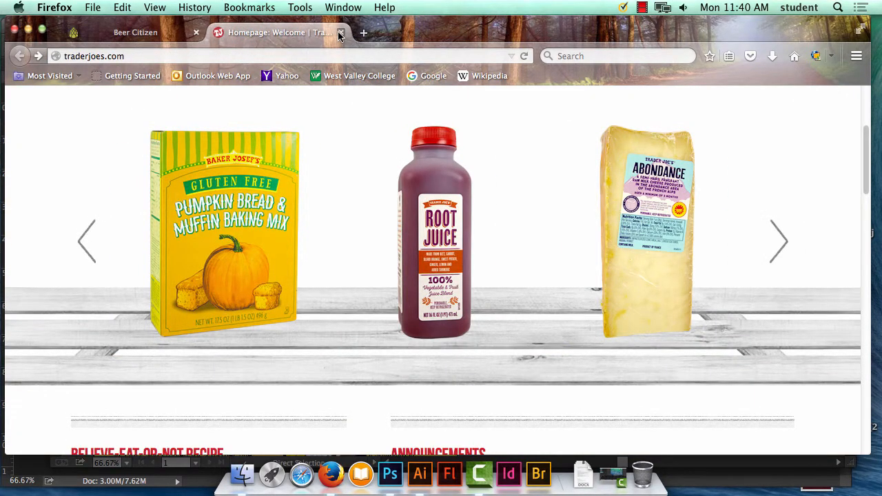
pyautogui.click(340, 32)
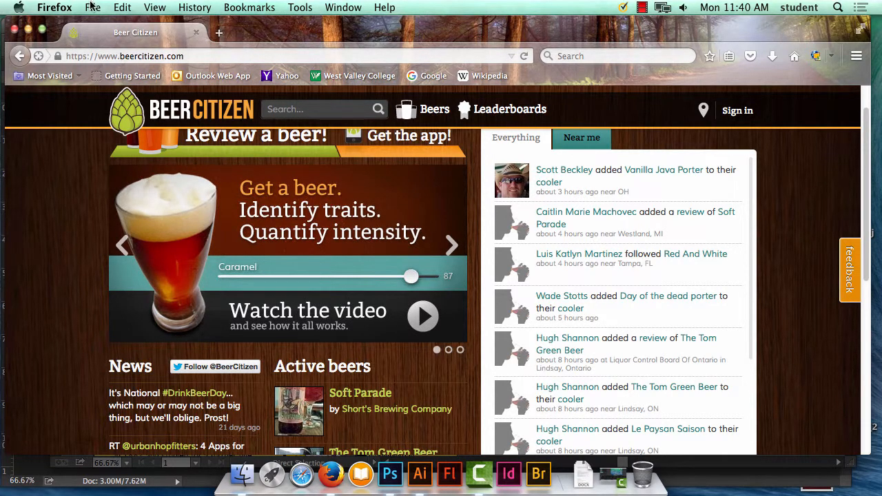
pyautogui.click(57, 6)
pyautogui.click(86, 135)
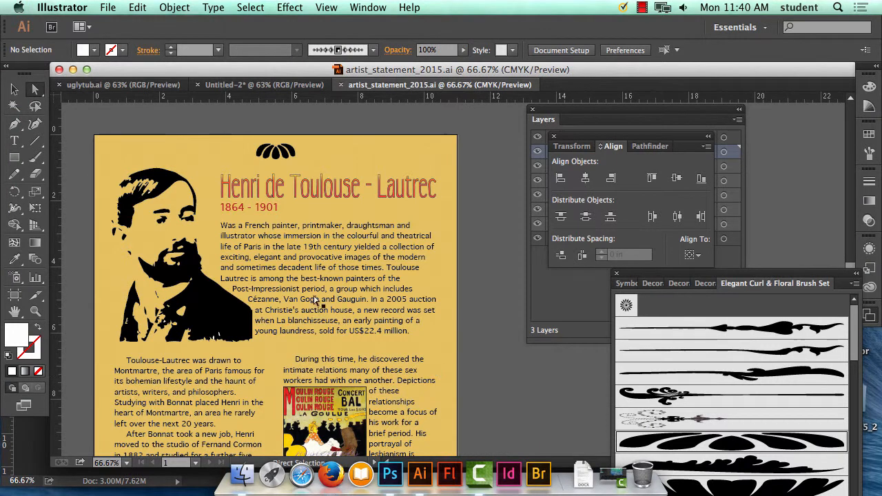
pyautogui.click(267, 236)
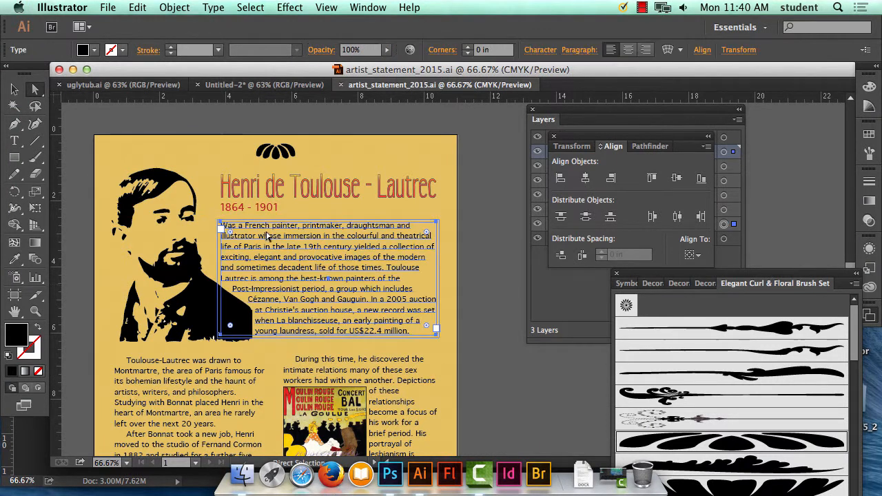
# Enlarge the initial W of the intro paragraph to 36 pt.
pyautogui.click(178, 386)
pyautogui.click(225, 226)
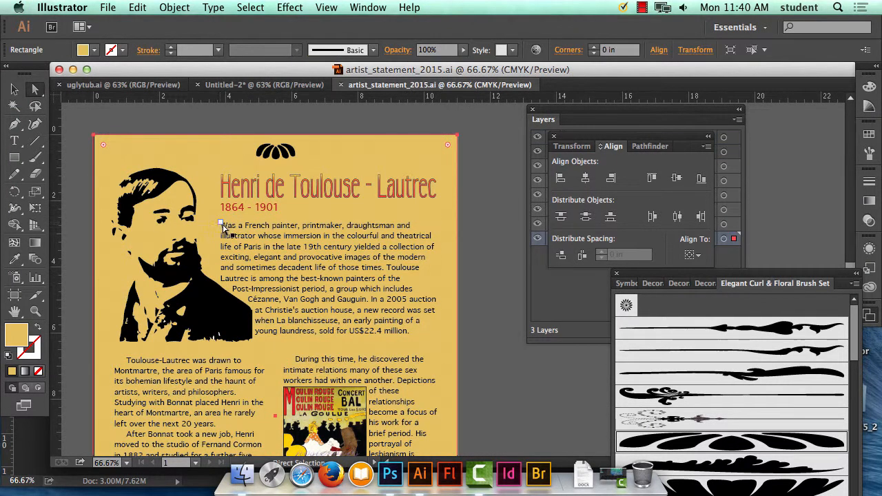
pyautogui.click(226, 228)
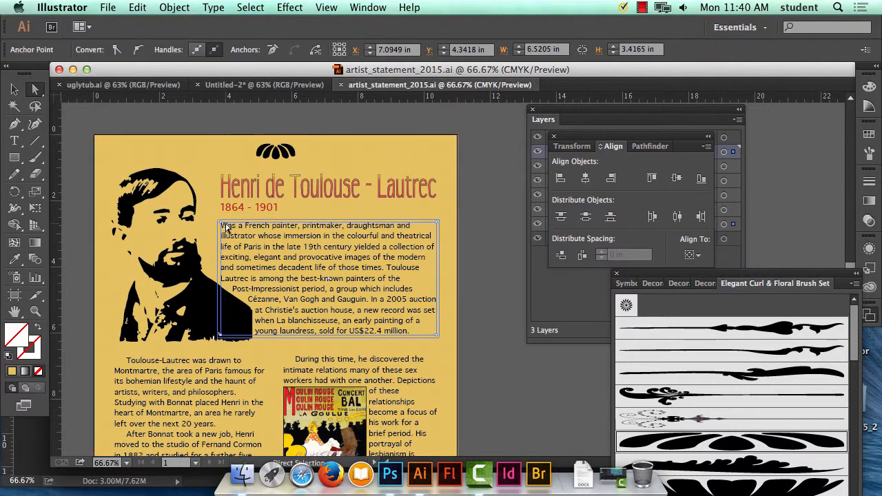
pyautogui.click(14, 140)
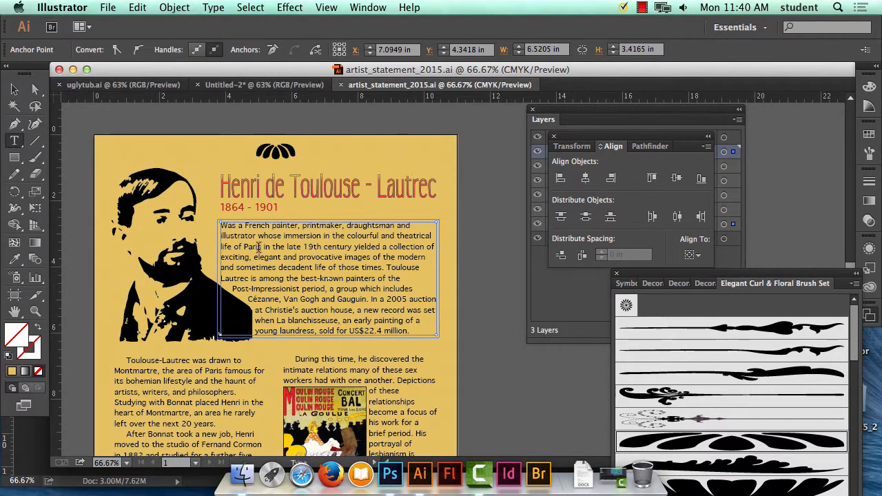
pyautogui.moveTo(226, 226); pyautogui.dragTo(220, 226)
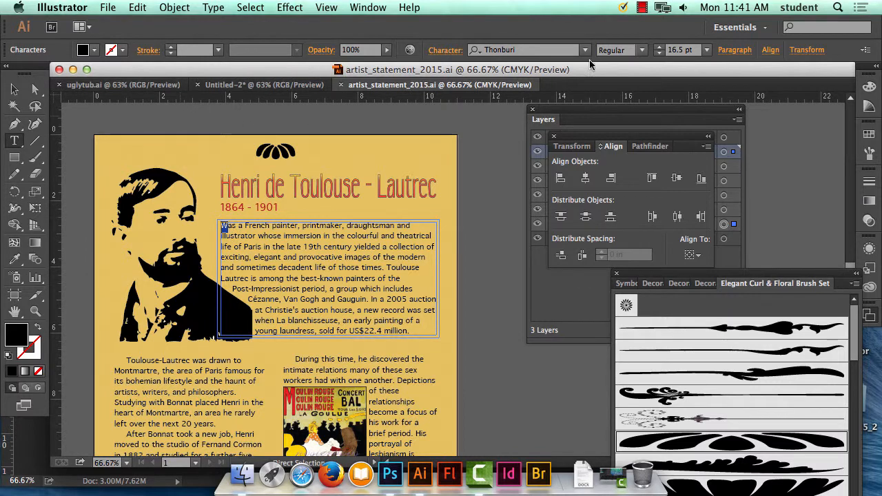
pyautogui.click(706, 50)
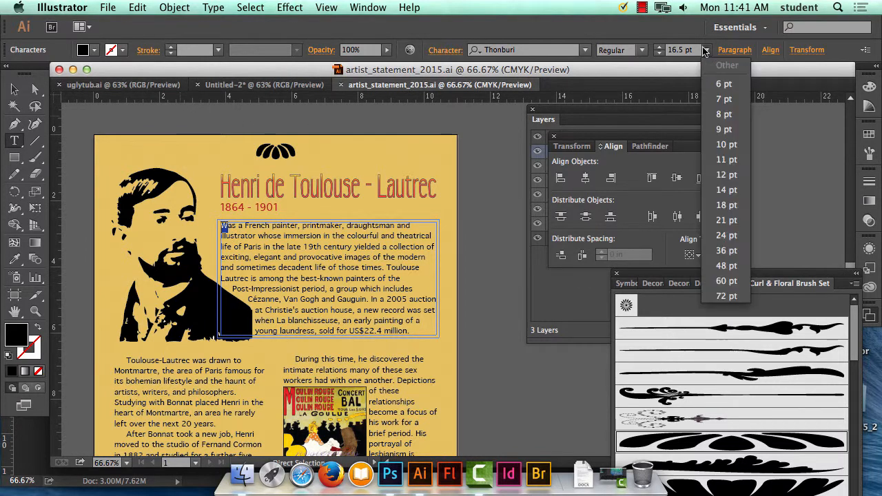
pyautogui.click(726, 250)
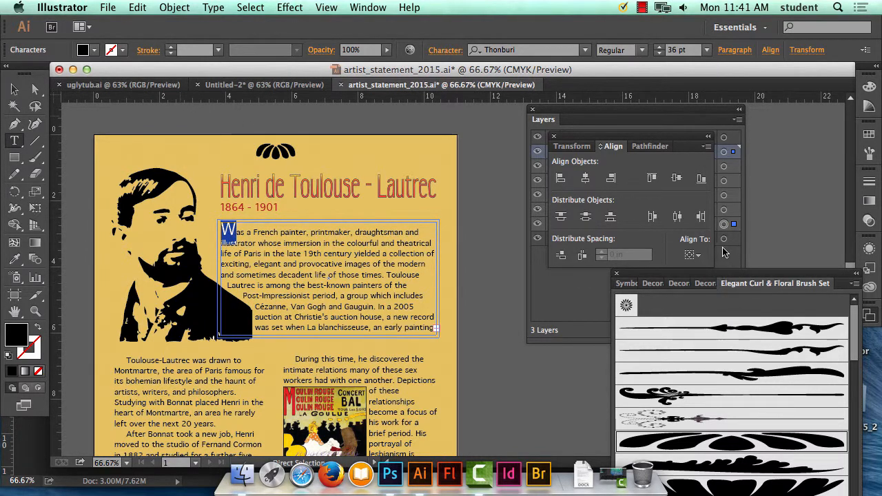
# Undo the accidental replacement of the intro paragraph's initial W.
pyautogui.press('super+equal')
pyautogui.press('super+equal')
pyautogui.press('super+equal')
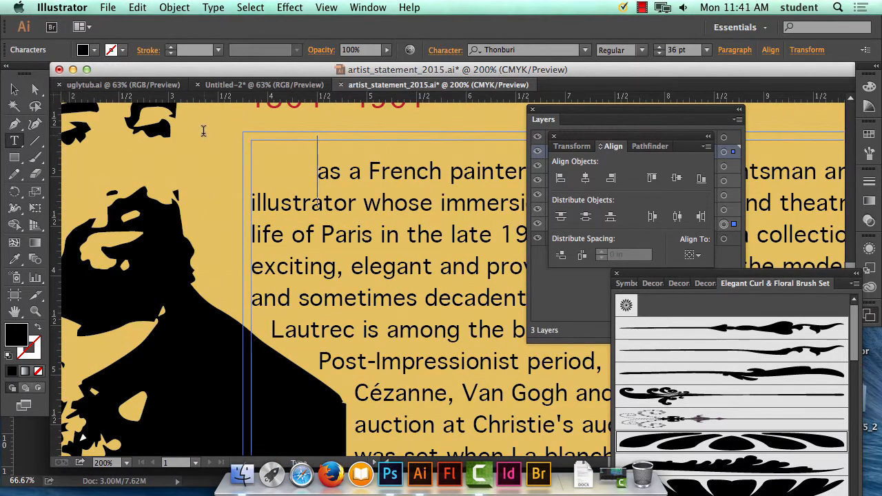
pyautogui.click(137, 7)
pyautogui.click(136, 26)
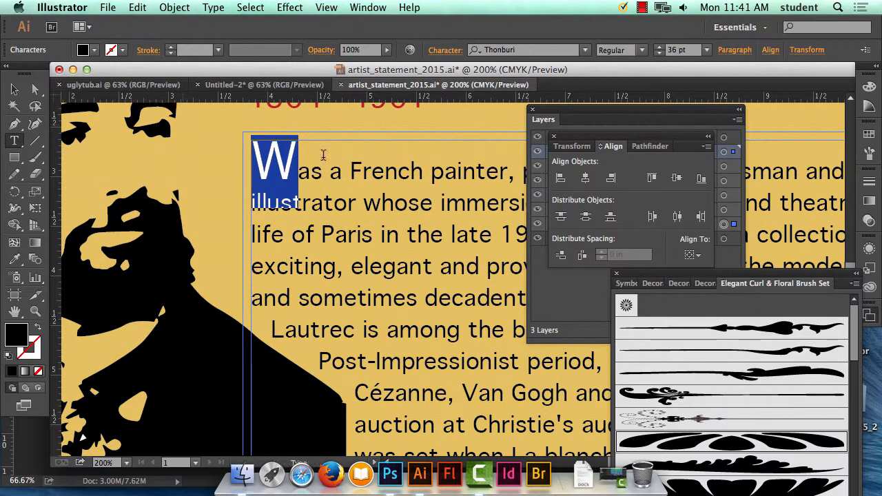
pyautogui.click(303, 165)
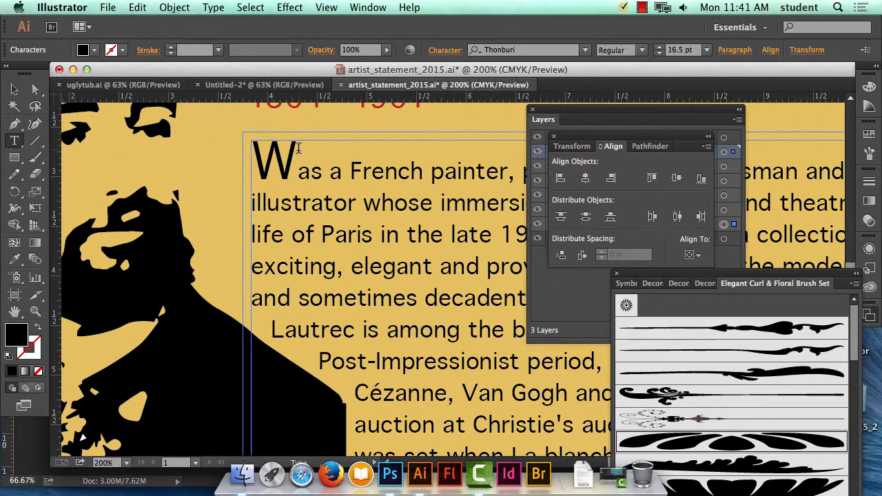
# Change the font of the intro paragraph's initial W to Harrington.
pyautogui.moveTo(298, 147); pyautogui.dragTo(262, 148)
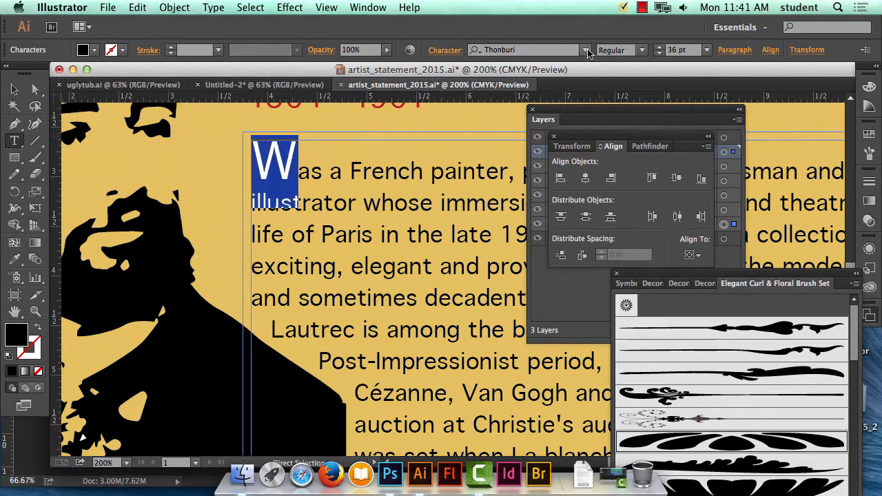
pyautogui.click(586, 51)
pyautogui.scroll(-3, 691, 363)
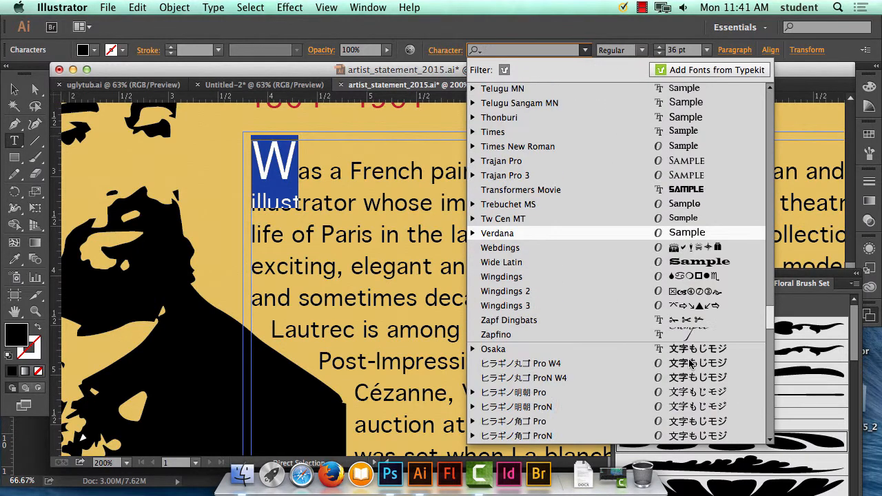
pyautogui.scroll(-1, 691, 363)
pyautogui.scroll(10, 691, 363)
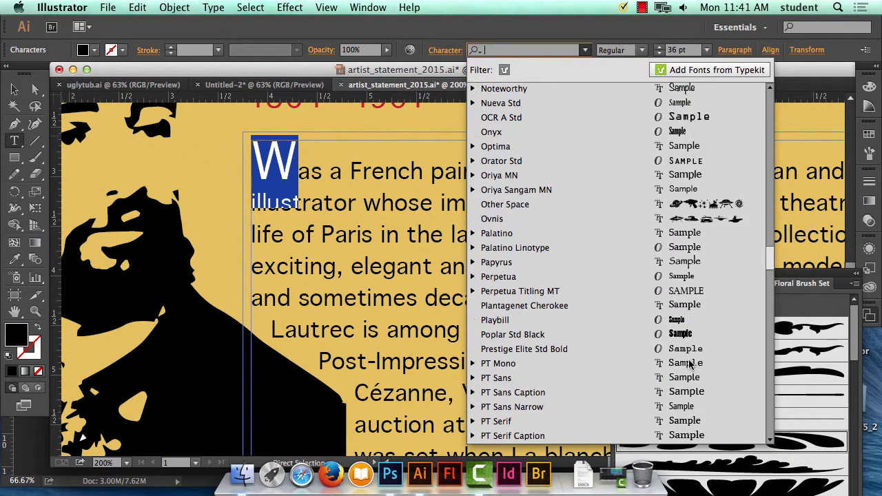
pyautogui.scroll(8, 691, 363)
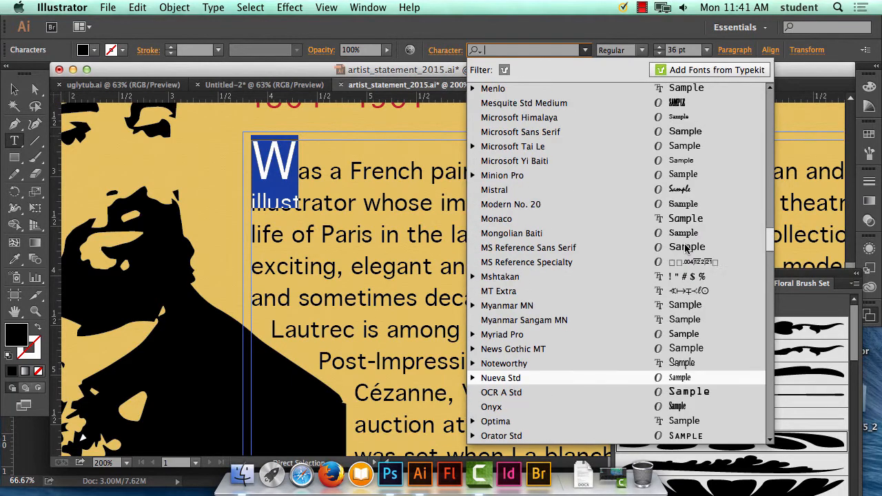
pyautogui.scroll(10, 685, 248)
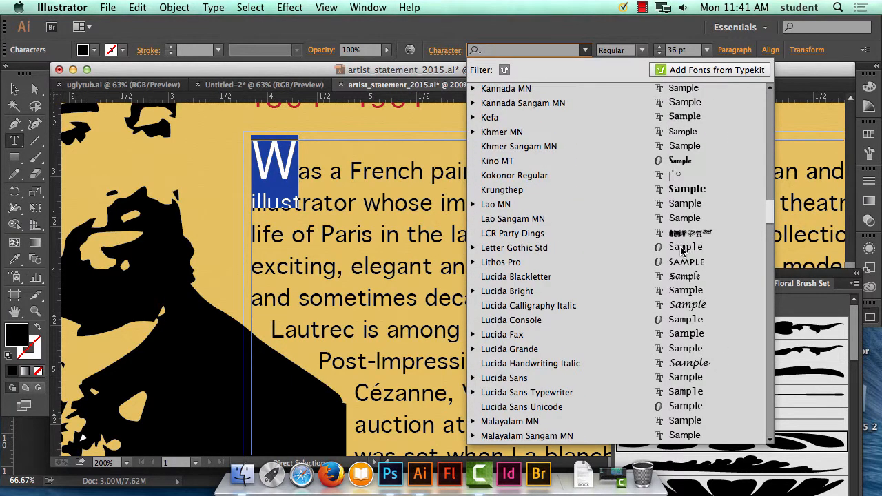
pyautogui.scroll(3, 682, 251)
pyautogui.scroll(3, 682, 251)
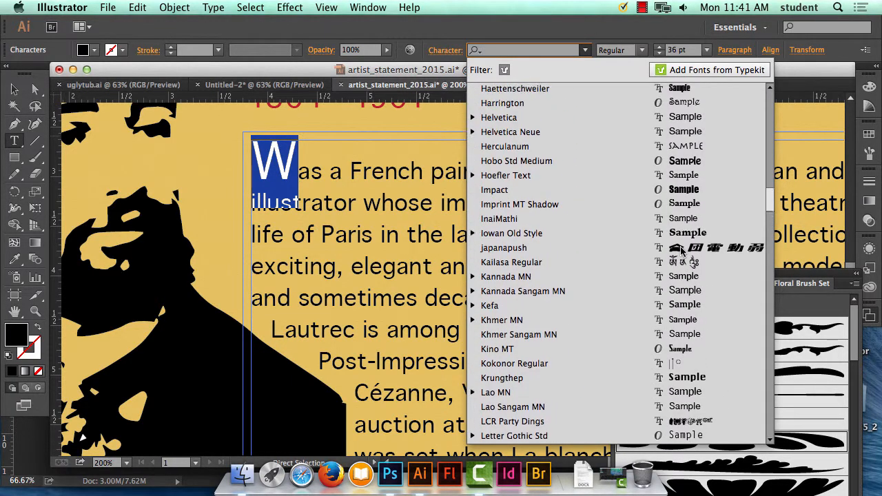
pyautogui.click(681, 146)
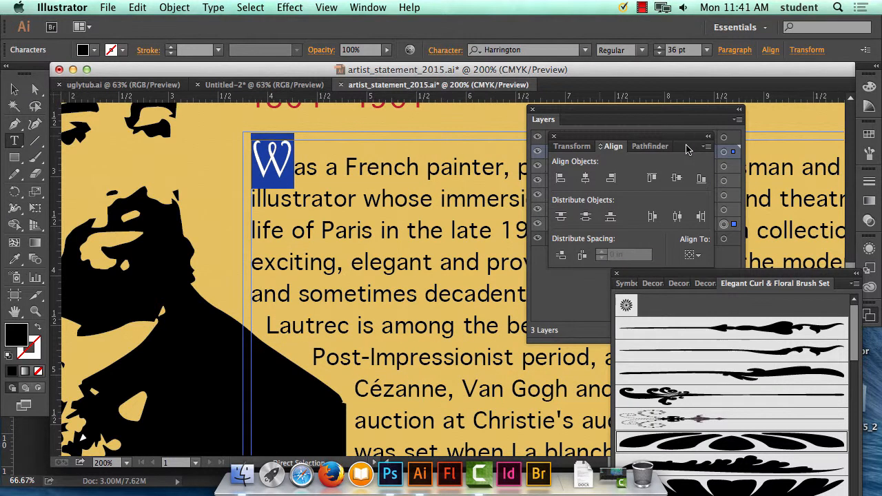
pyautogui.click(314, 148)
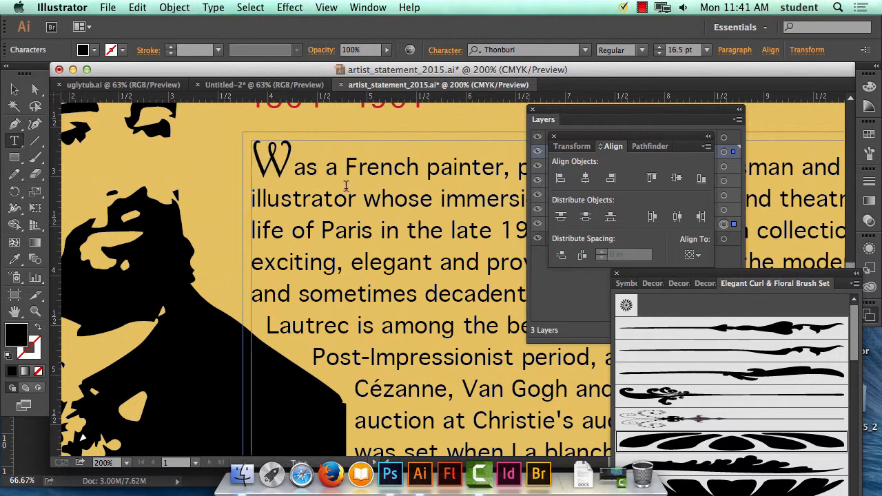
# Give the initial W a red fill (C=0 M=100 Y=100 K=0) and a 1 pt black stroke, then deselect the text.
pyautogui.moveTo(295, 158); pyautogui.dragTo(270, 157)
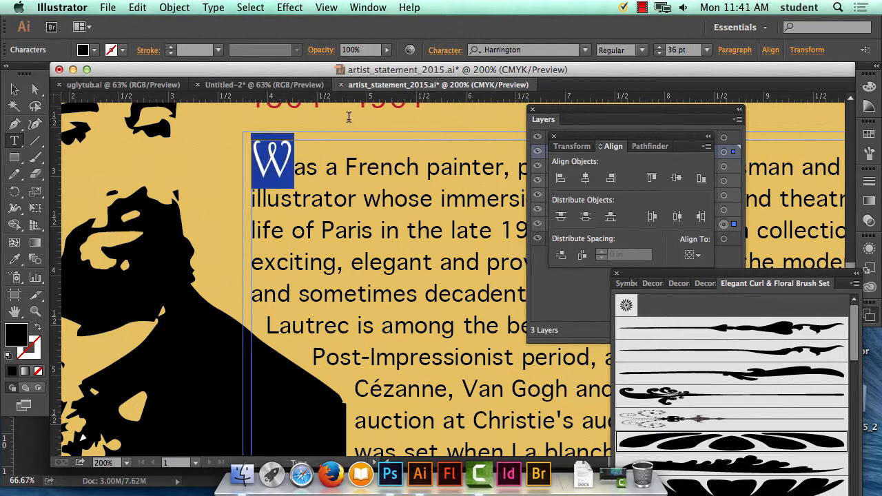
pyautogui.click(84, 49)
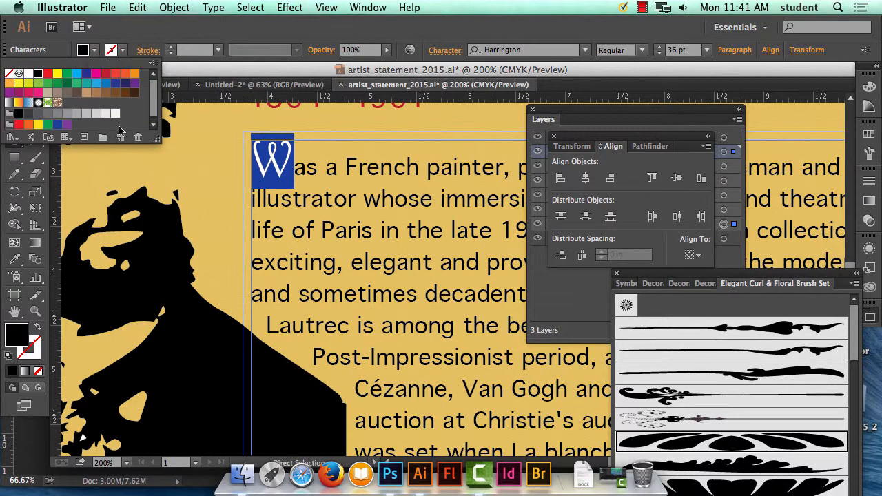
pyautogui.click(20, 123)
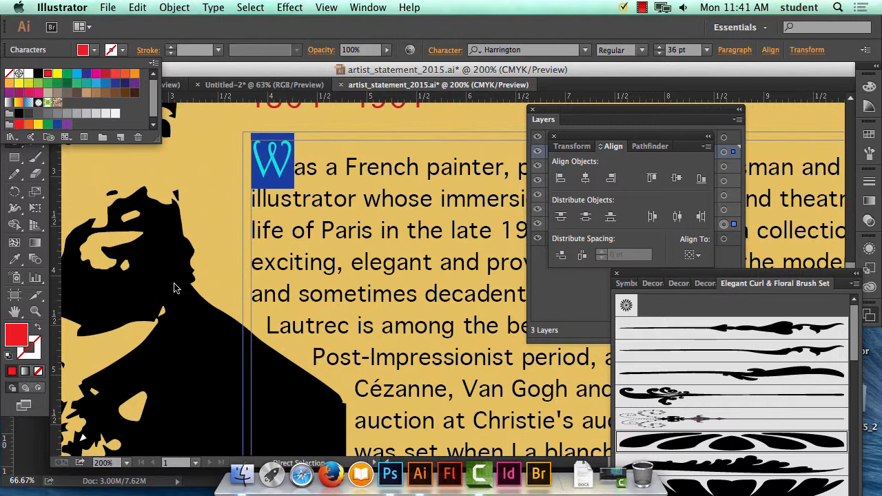
pyautogui.click(22, 350)
pyautogui.click(33, 344)
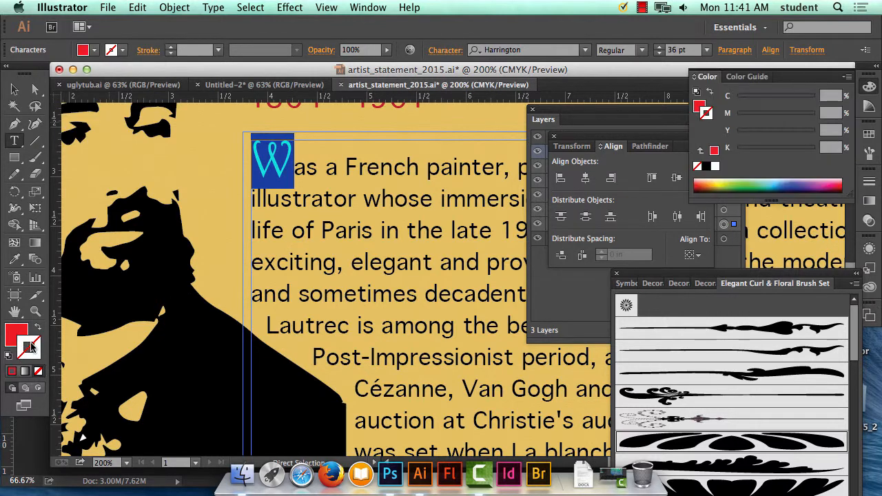
pyautogui.click(706, 167)
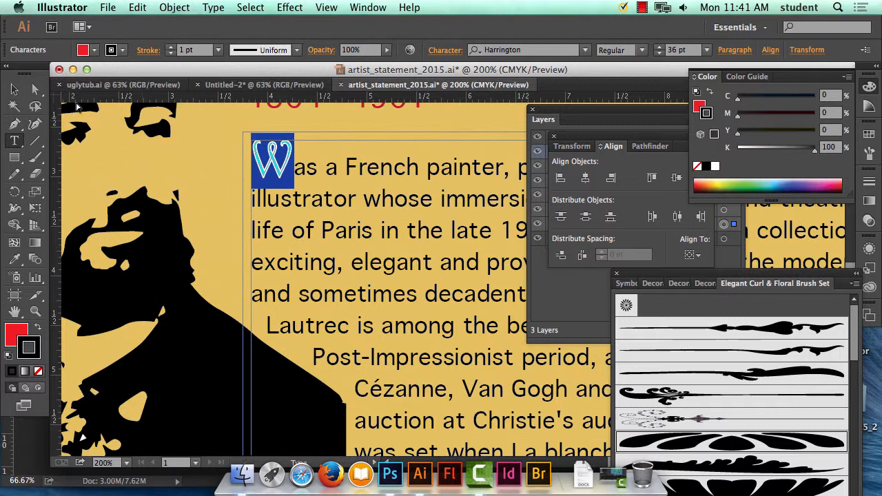
pyautogui.click(14, 89)
pyautogui.click(176, 159)
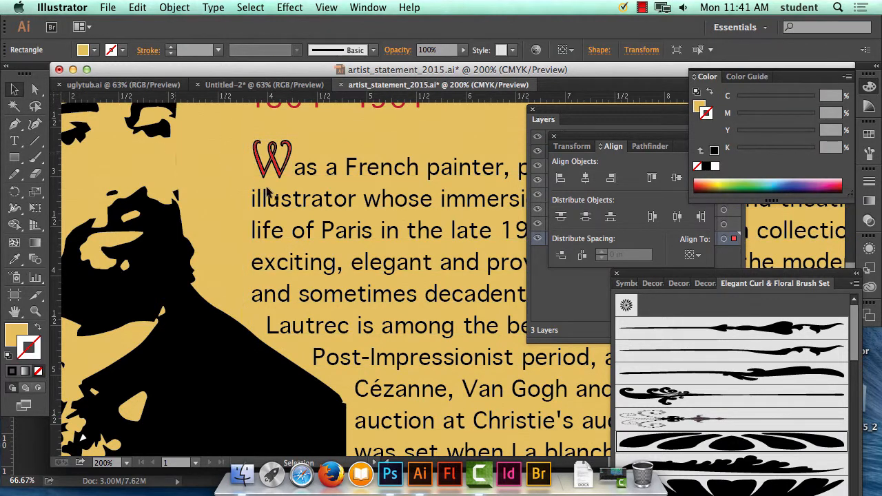
# Delete the decorative initial W of the intro paragraph and leave blank spaces in its place before "as".
pyautogui.scroll(5, 331, 186)
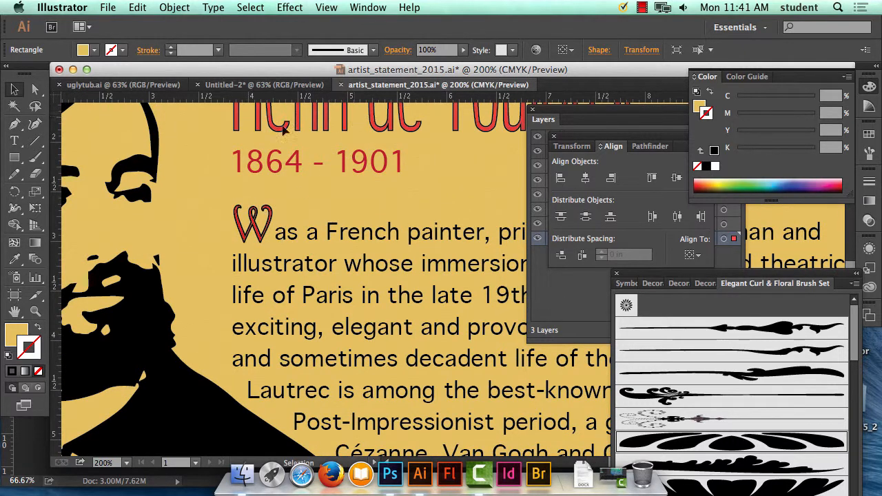
pyautogui.scroll(6, 351, 152)
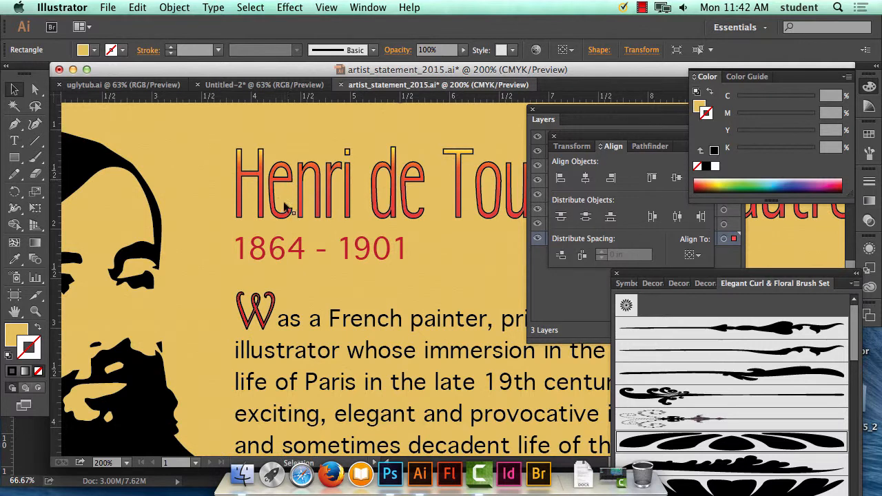
pyautogui.click(268, 311)
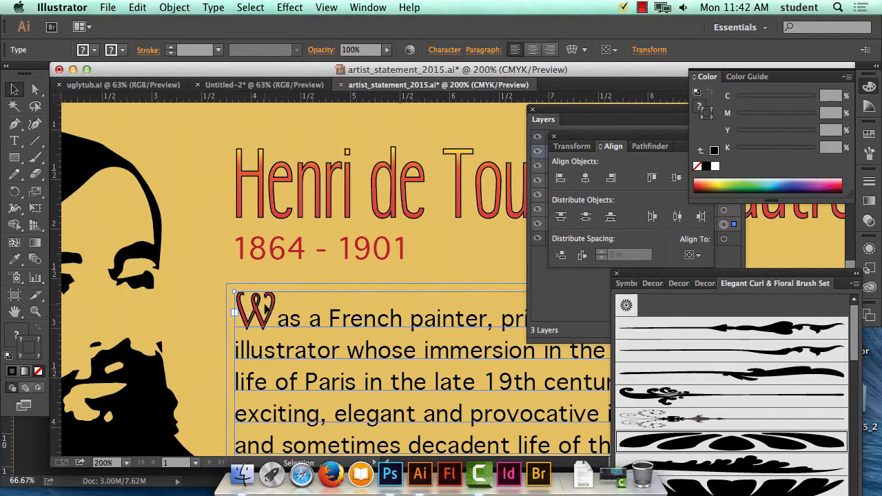
pyautogui.doubleClick(268, 311)
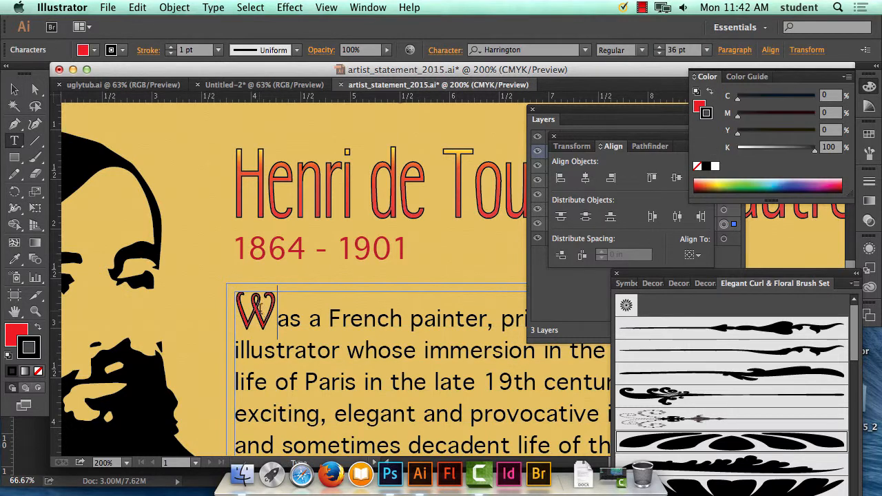
pyautogui.moveTo(278, 311); pyautogui.dragTo(212, 308)
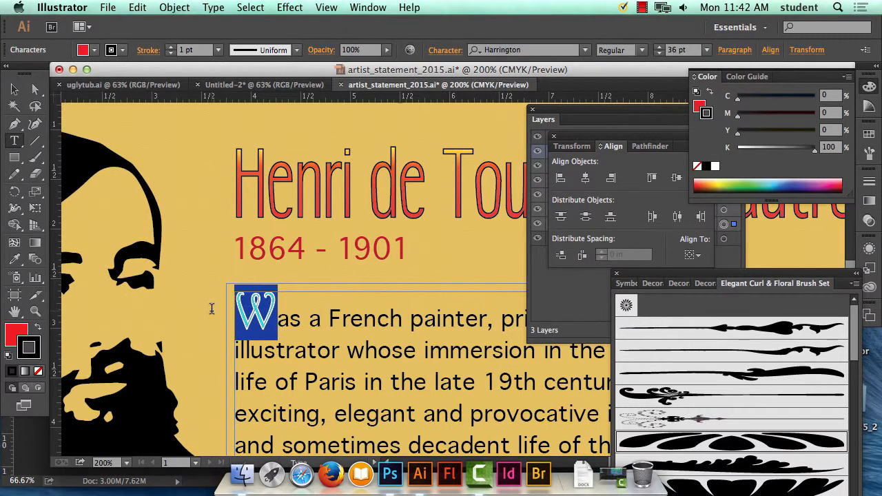
pyautogui.press('BackSpace')
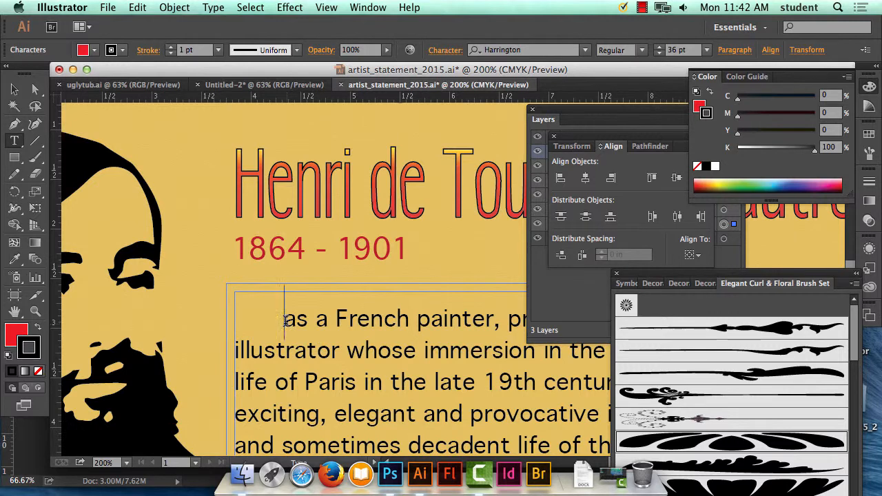
# Set the blank spaces before "as" to 12 pt and add more spaces to make room for a large initial.
pyautogui.moveTo(279, 319); pyautogui.dragTo(197, 313)
pyautogui.click(706, 49)
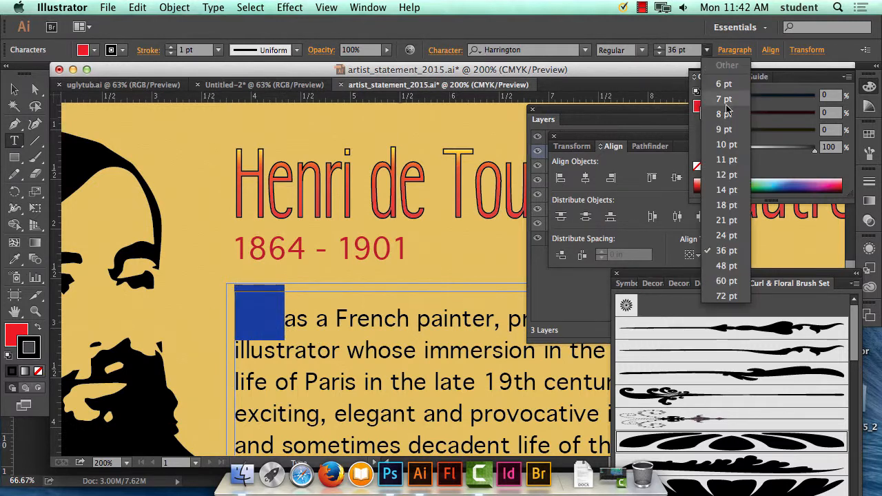
pyautogui.click(728, 174)
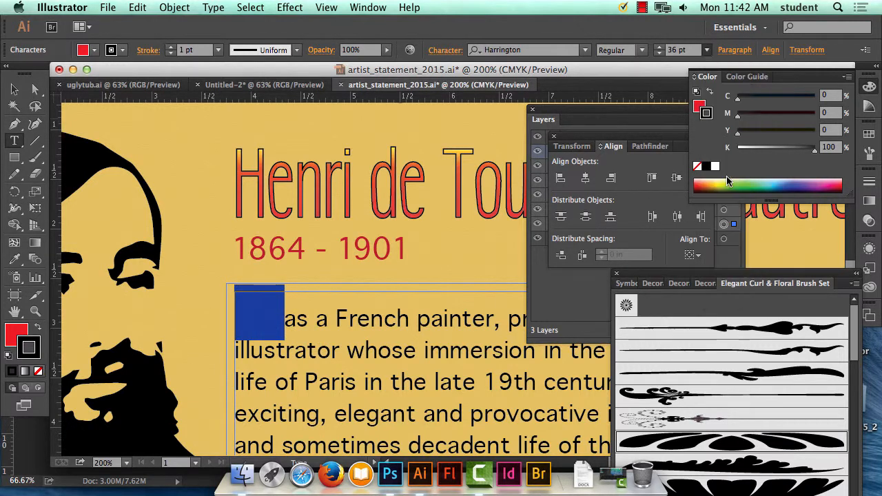
pyautogui.click(251, 302)
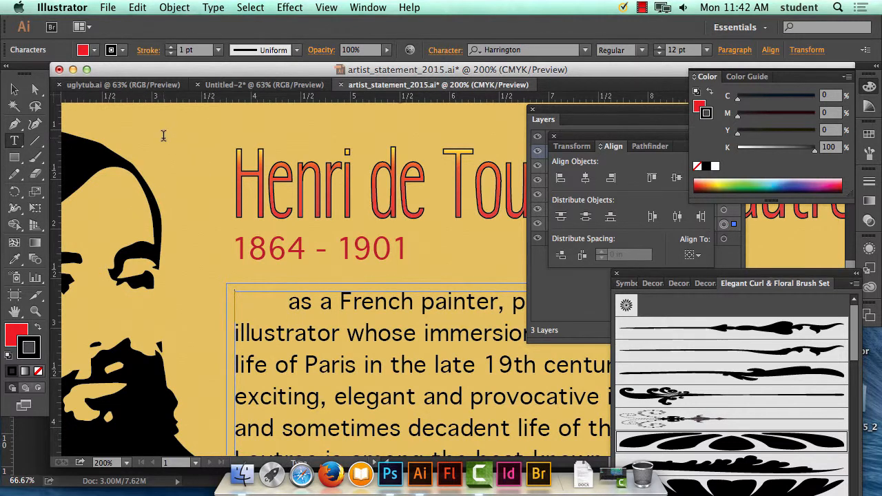
pyautogui.press('Escape')
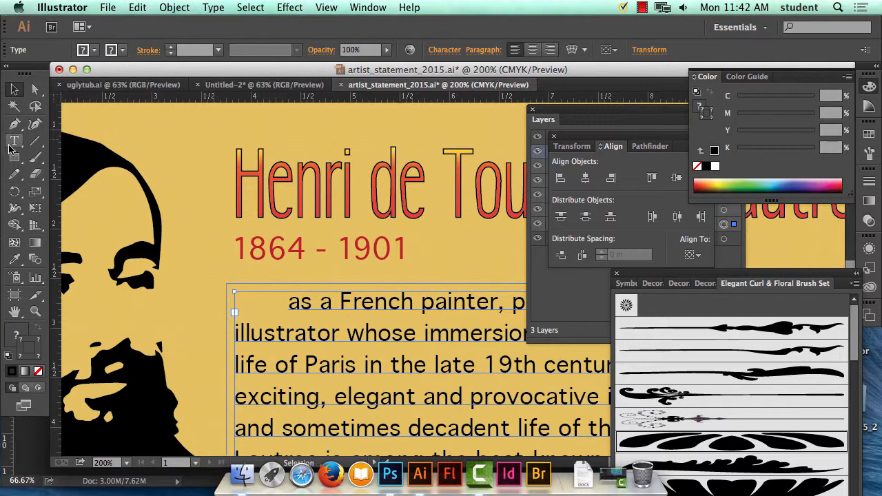
# Create a separate Harrington W beside the title and give it a dark red stroke (C=23.92 M=100 Y=100 K=20).
pyautogui.click(170, 130)
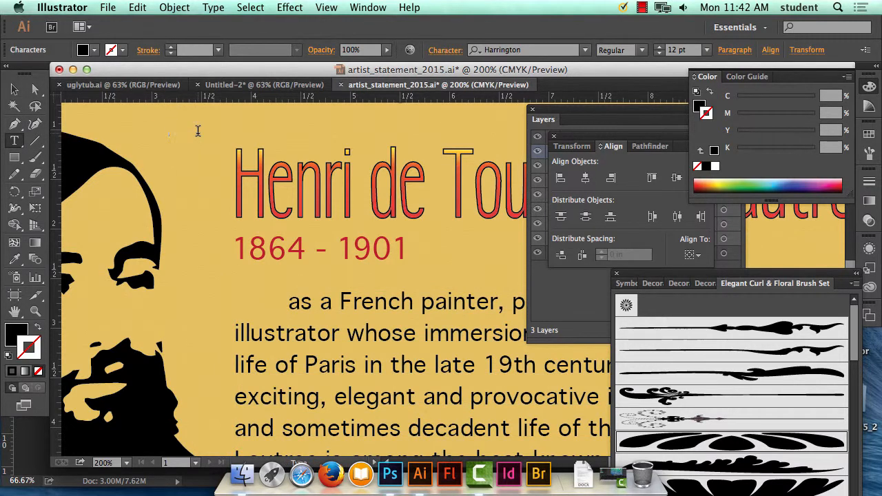
pyautogui.write('W')
pyautogui.moveTo(185, 130); pyautogui.dragTo(164, 130)
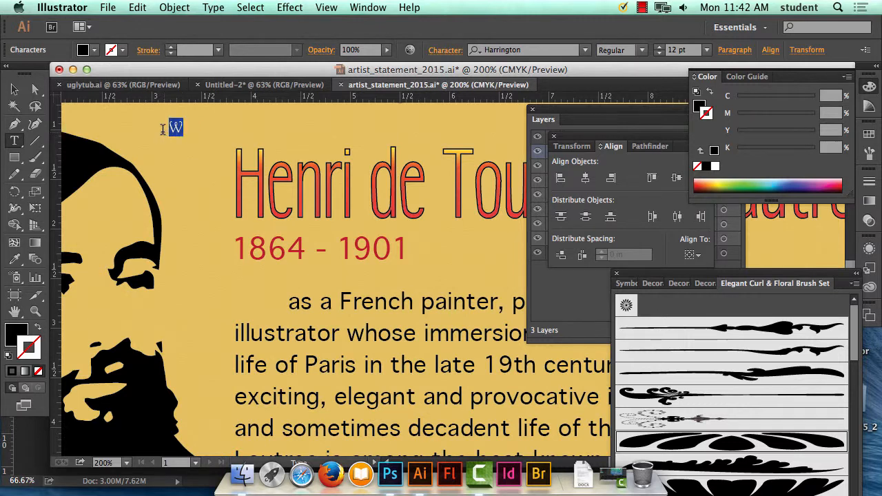
pyautogui.click(839, 185)
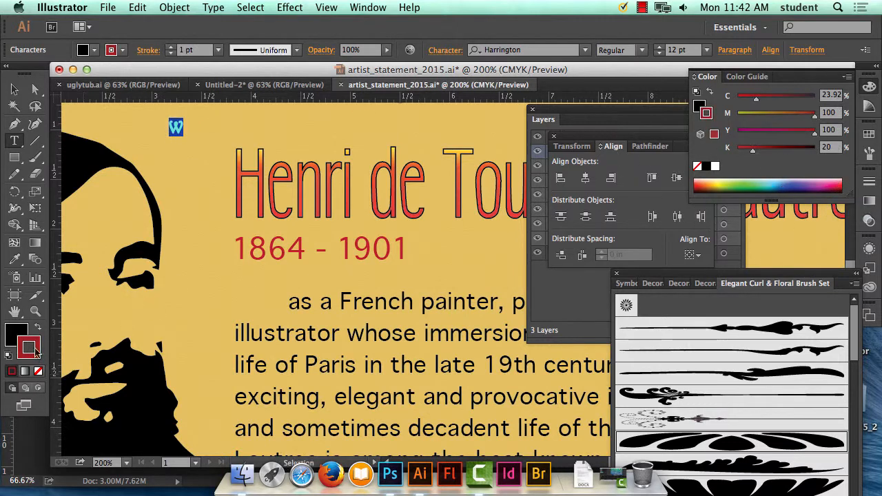
pyautogui.click(18, 90)
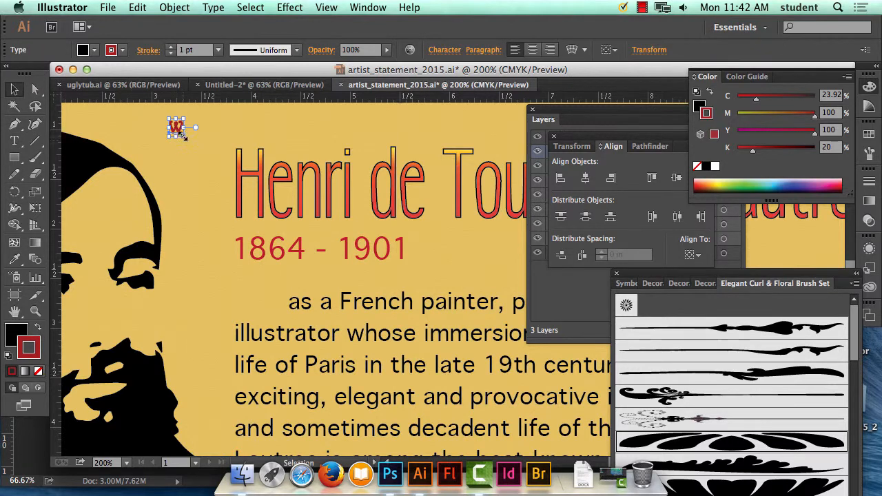
# Scale the separate W up to several times its size and set its stroke weight to 0.5 pt.
pyautogui.moveTo(184, 136)
pyautogui.mouseDown()
pyautogui.moveTo(232, 181)
pyautogui.moveTo(245, 214)
pyautogui.moveTo(259, 219)
pyautogui.moveTo(260, 211)
pyautogui.mouseUp()
pyautogui.click(217, 50)
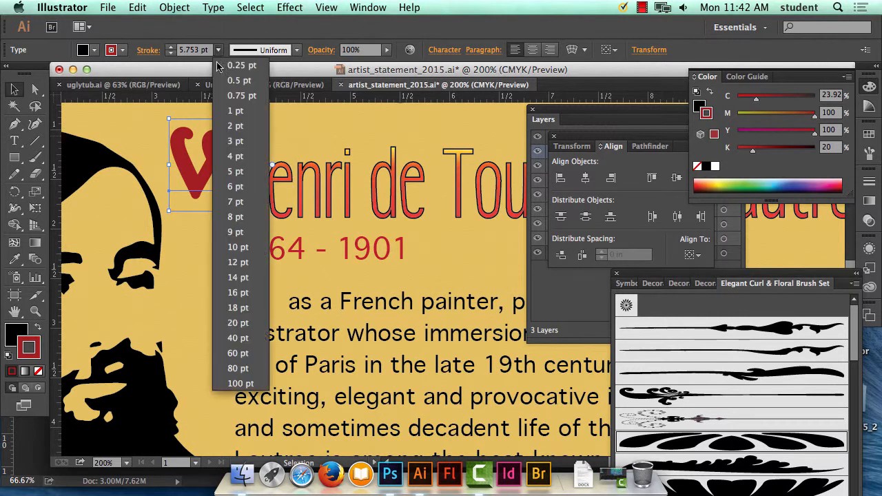
pyautogui.click(229, 81)
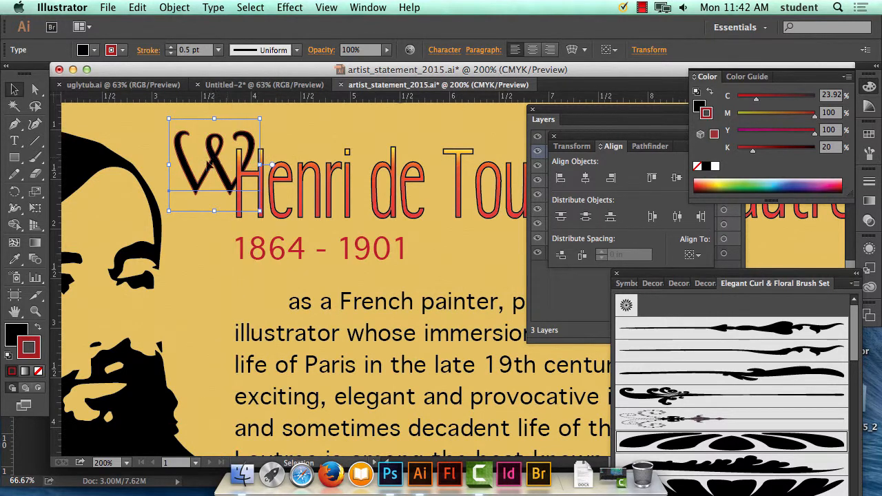
# Move the W into the gap at the start of the intro paragraph, scaling it down slightly to fit.
pyautogui.moveTo(210, 162); pyautogui.dragTo(241, 289)
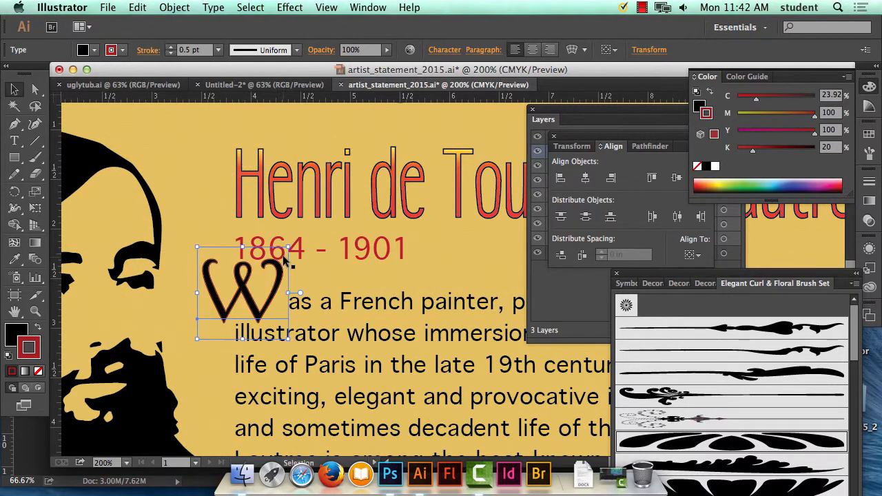
pyautogui.moveTo(278, 254); pyautogui.dragTo(272, 261)
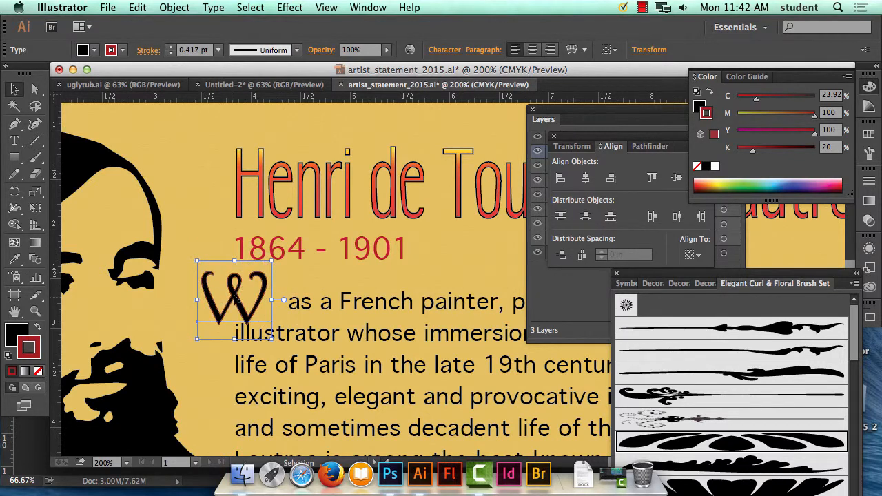
pyautogui.moveTo(232, 295); pyautogui.dragTo(258, 292)
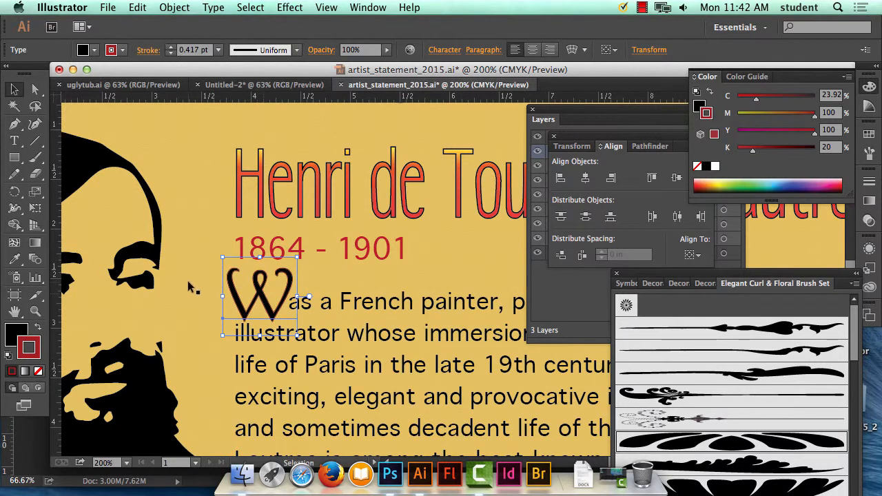
pyautogui.click(182, 255)
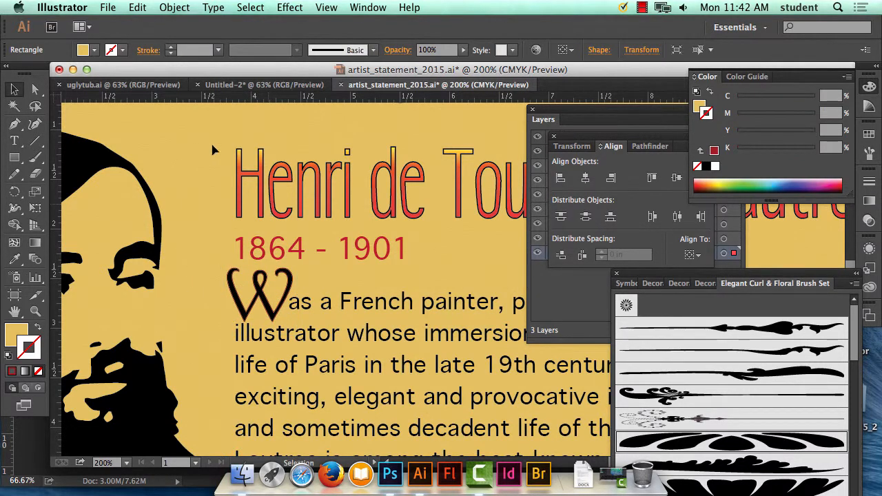
pyautogui.moveTo(209, 132); pyautogui.dragTo(326, 239)
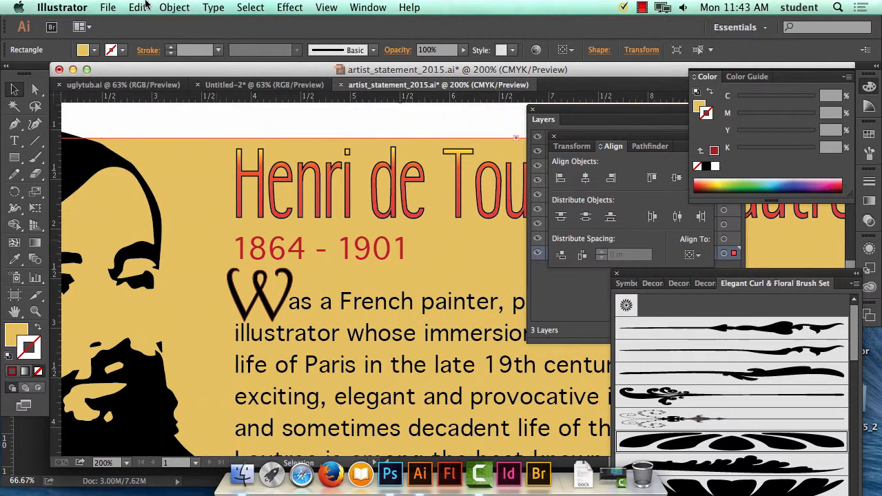
pyautogui.click(144, 7)
pyautogui.click(144, 25)
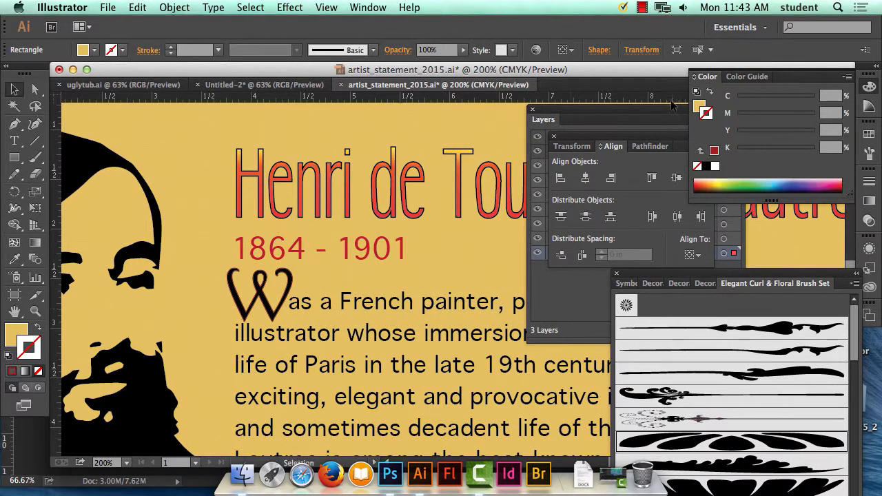
# Lock the background layer, and nudge the title together with its 1864 - 1901 line upward, away from the intro paragraph.
pyautogui.moveTo(631, 115); pyautogui.dragTo(640, 188)
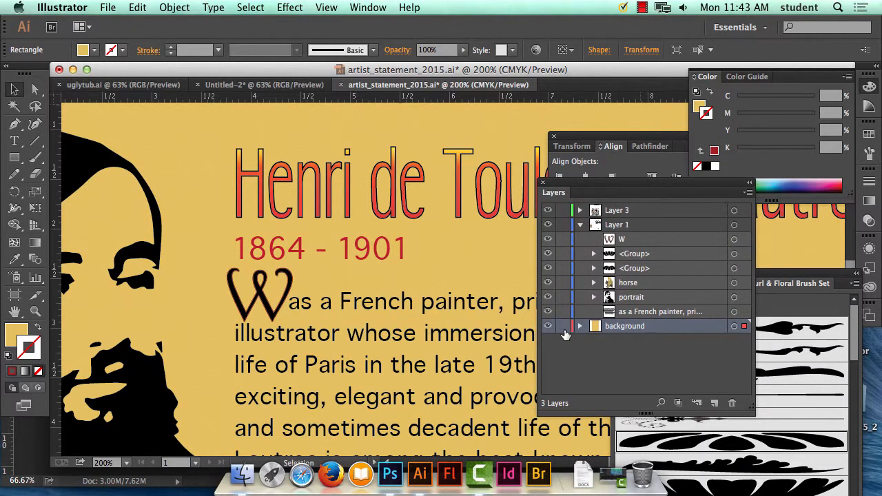
pyautogui.click(563, 325)
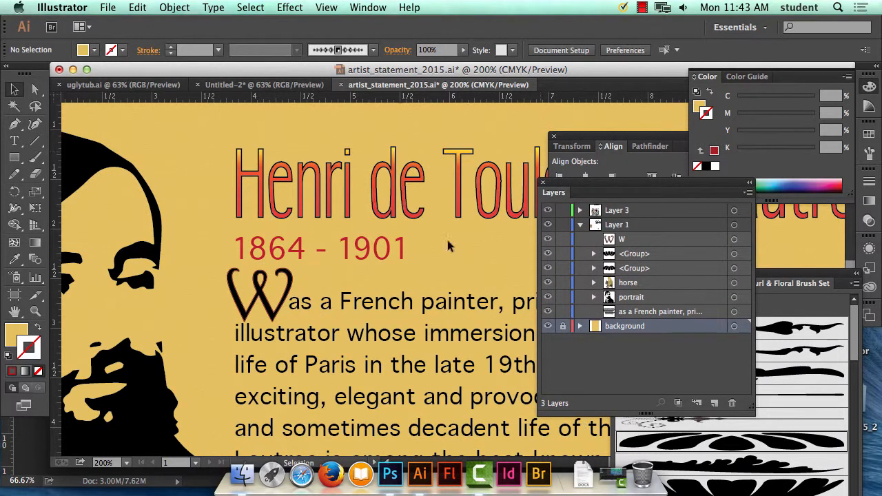
pyautogui.moveTo(447, 239); pyautogui.dragTo(354, 252)
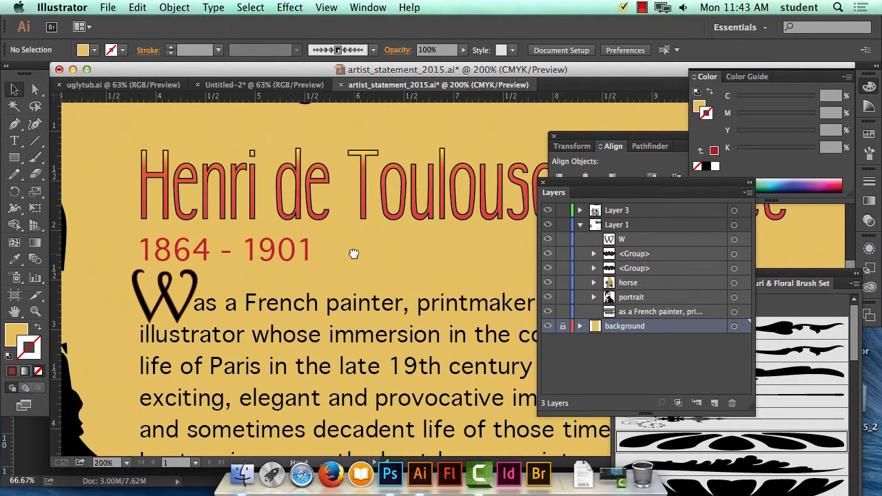
pyautogui.click(152, 177)
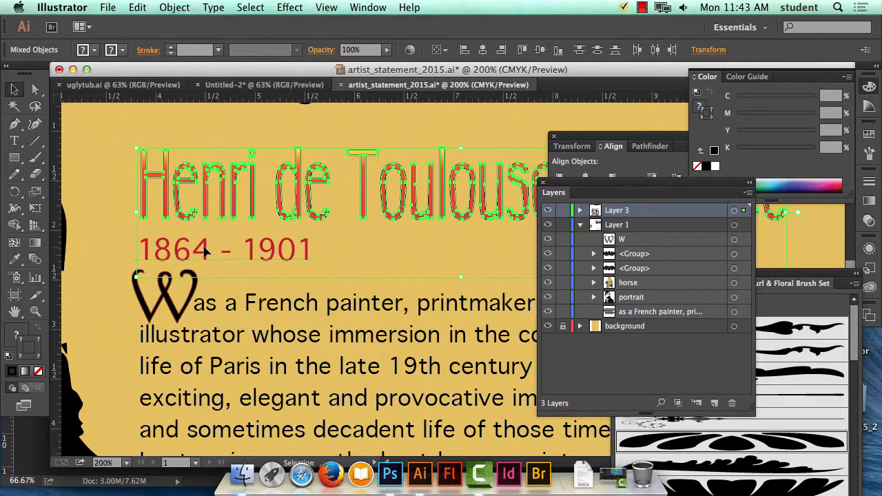
pyautogui.press('Up')
pyautogui.press('Up')
pyautogui.press('Up')
pyautogui.press('Up')
pyautogui.press('Up')
pyautogui.press('Up')
pyautogui.press('Up')
pyautogui.press('Up')
pyautogui.press('Up')
pyautogui.press('Up')
pyautogui.press('Up')
pyautogui.press('Up')
pyautogui.press('Up')
pyautogui.press('Up')
pyautogui.press('Up')
pyautogui.press('Up')
pyautogui.press('Up')
pyautogui.press('Up')
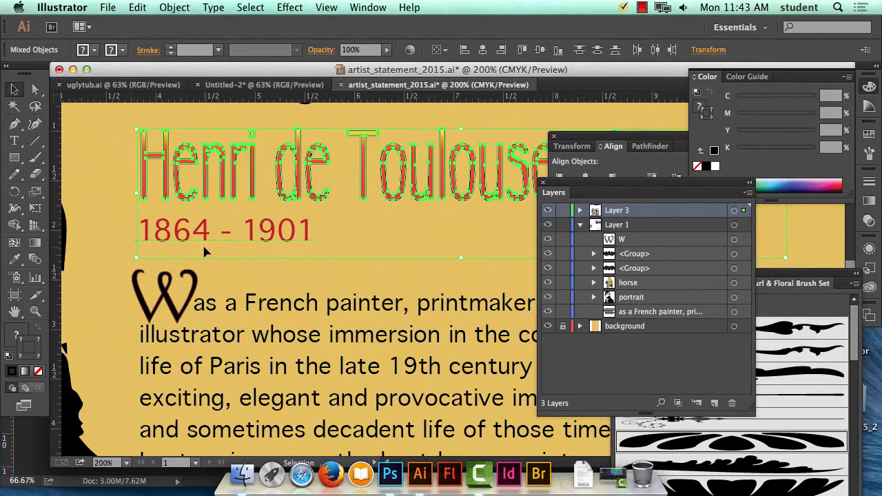
pyautogui.click(237, 264)
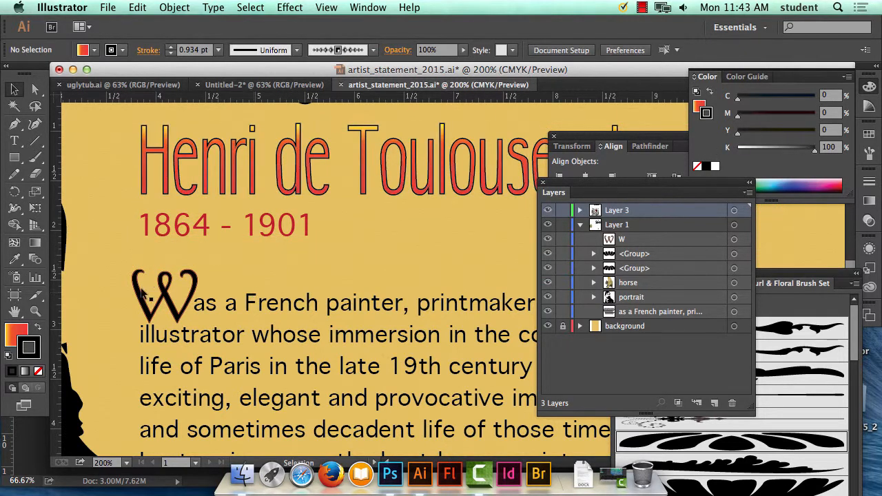
# Nudge the large W slightly up and to the right beside the first line of the intro paragraph, then deselect it.
pyautogui.click(160, 288)
pyautogui.press('Up')
pyautogui.press('Up')
pyautogui.press('Up')
pyautogui.press('Up')
pyautogui.press('Up')
pyautogui.press('Up')
pyautogui.press('Up')
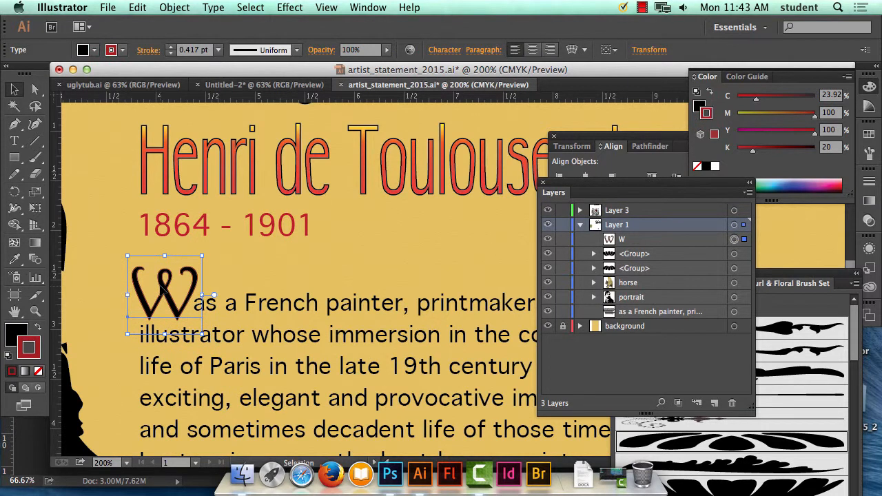
pyautogui.press('Right')
pyautogui.press('Right')
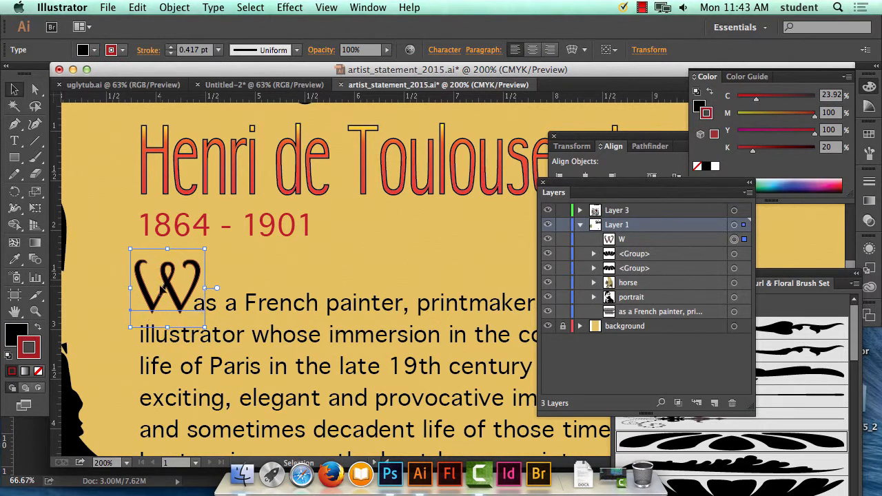
pyautogui.click(362, 274)
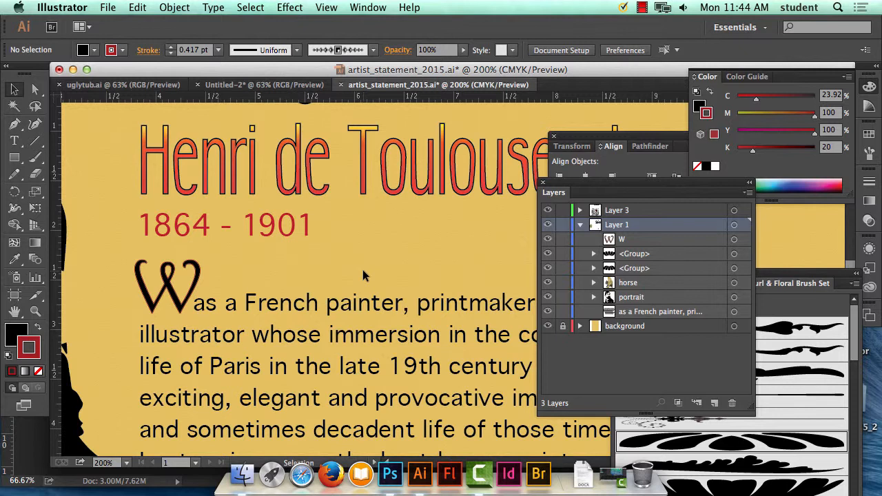
# Save the artist_statement_2015.ai document.
pyautogui.click(108, 7)
pyautogui.click(107, 7)
pyautogui.click(108, 7)
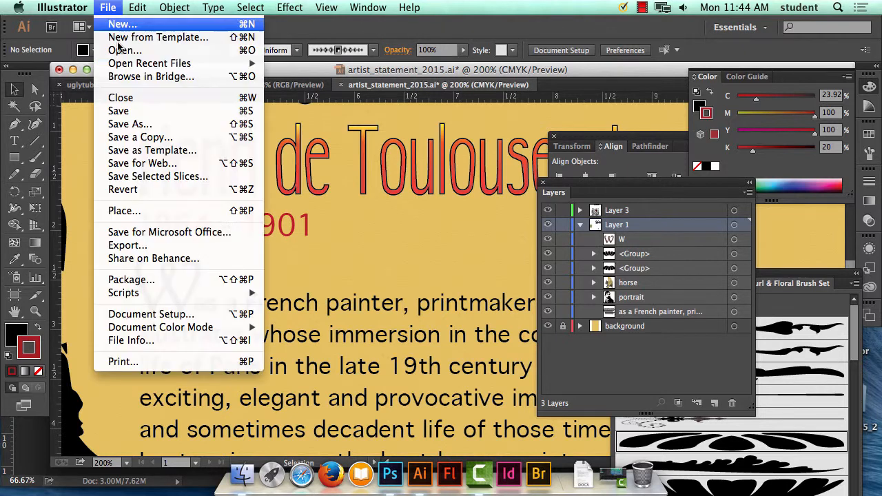
pyautogui.click(146, 110)
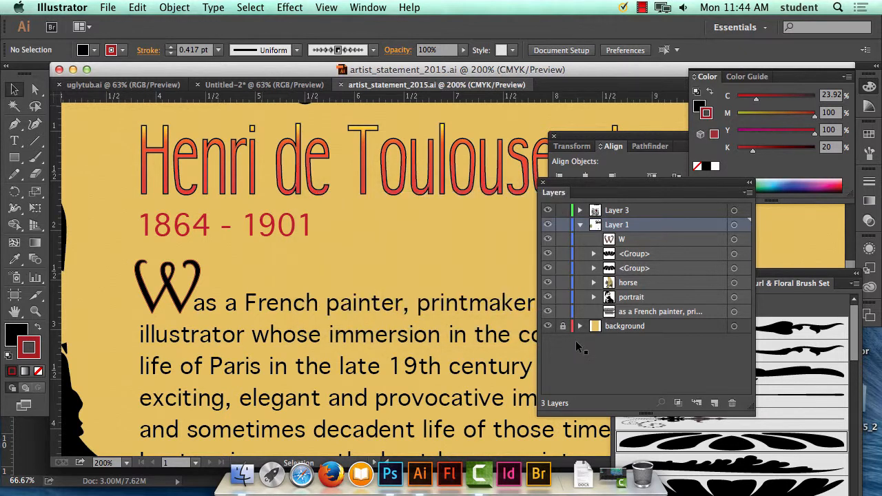
# Save the poster in Adobe PDF format as artist_statement_2015.pdf, keeping the Illustrator Default preset and Acrobat 6 (PDF 1.5) compatibility.
pyautogui.click(113, 7)
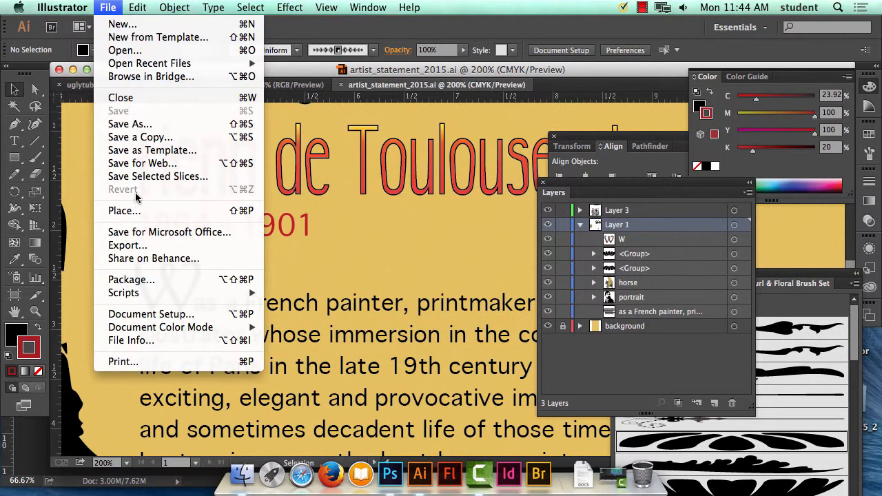
pyautogui.click(156, 124)
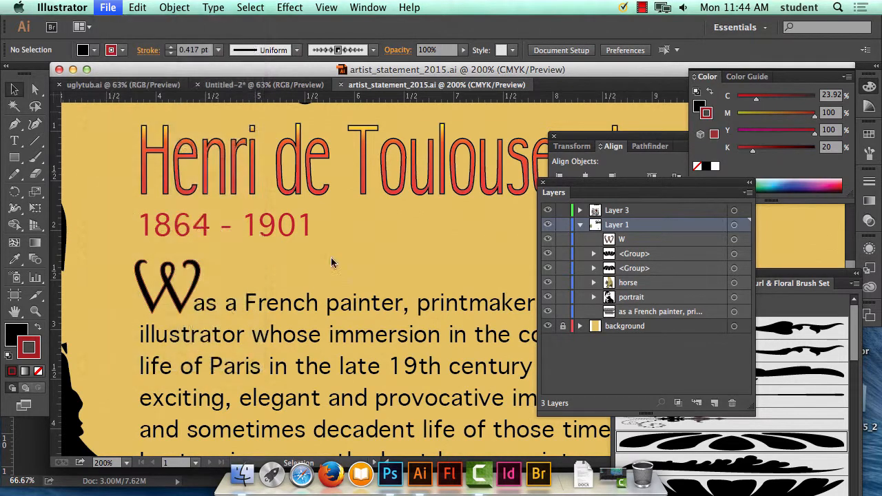
pyautogui.click(447, 303)
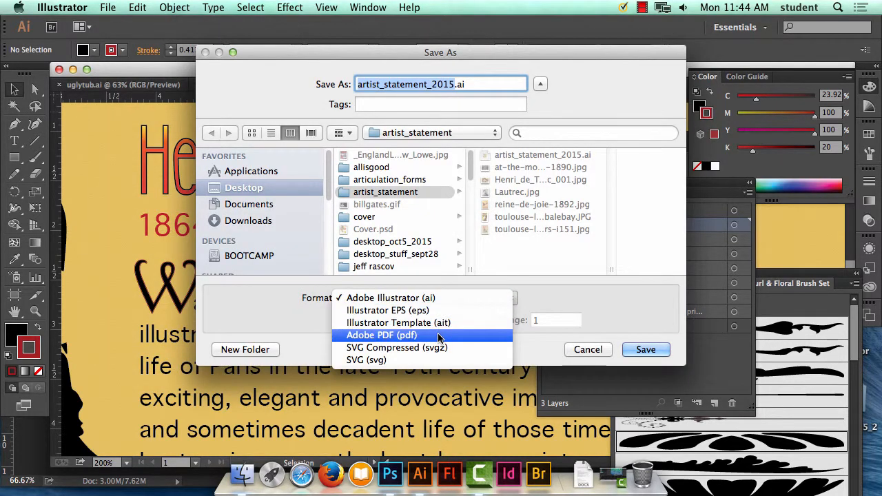
pyautogui.click(438, 335)
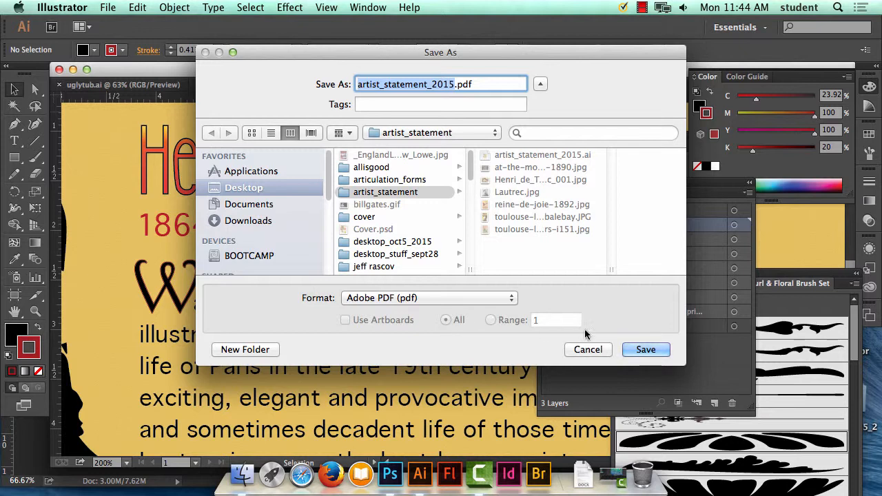
pyautogui.click(660, 349)
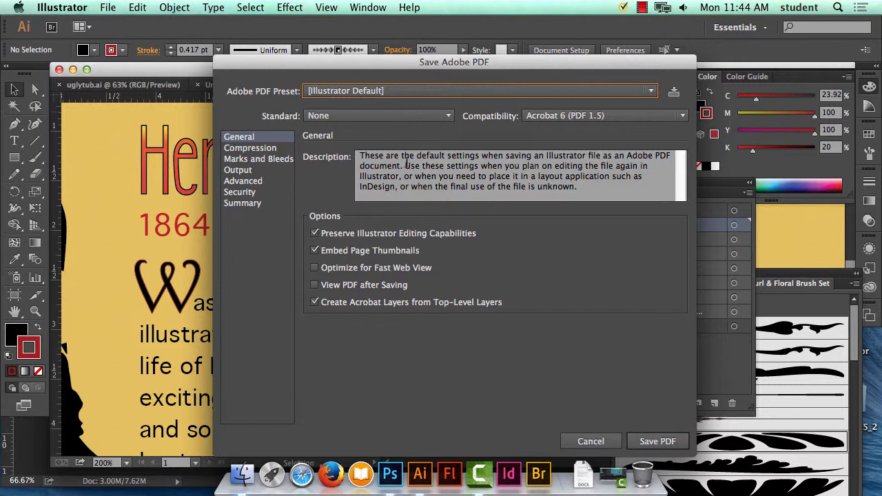
pyautogui.click(561, 117)
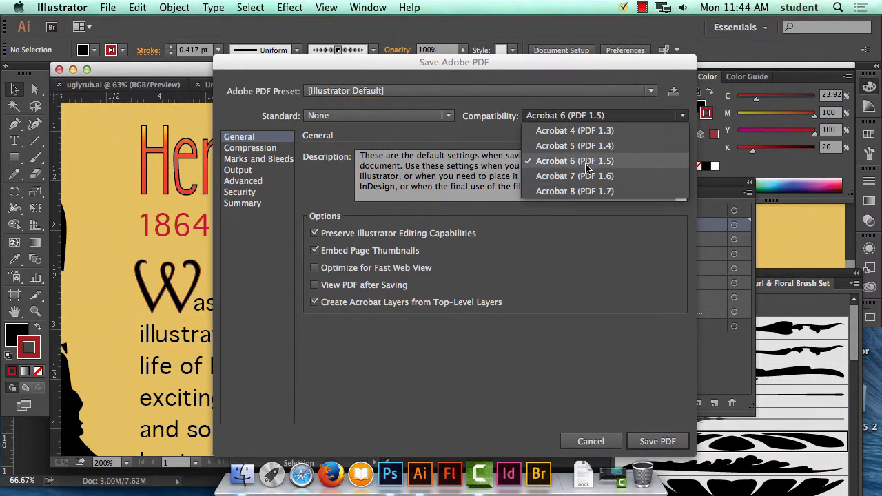
pyautogui.click(466, 141)
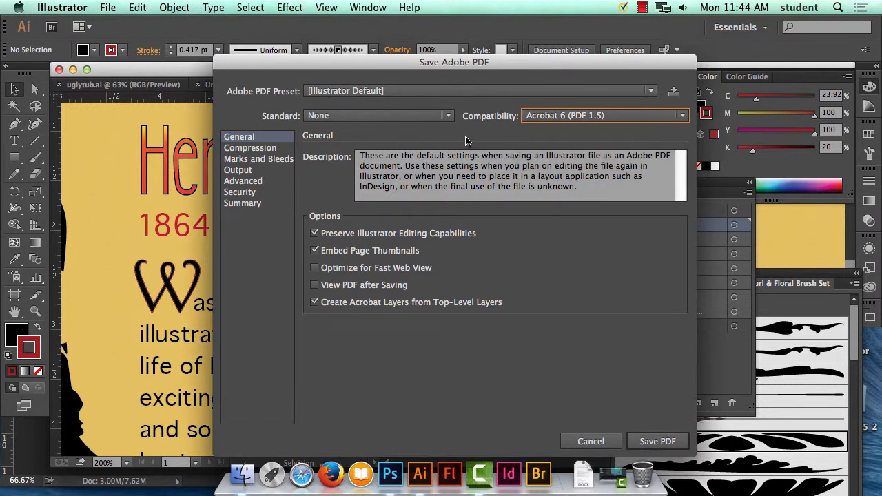
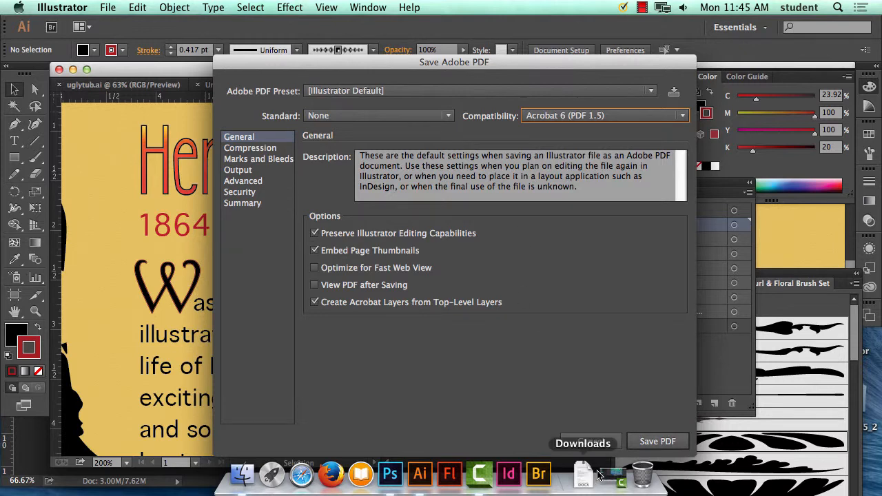
# Cancel the open PDF save, and lower the opacity of the Henri de Toulouse-Lautrec title group to 60%.
pyautogui.click(609, 442)
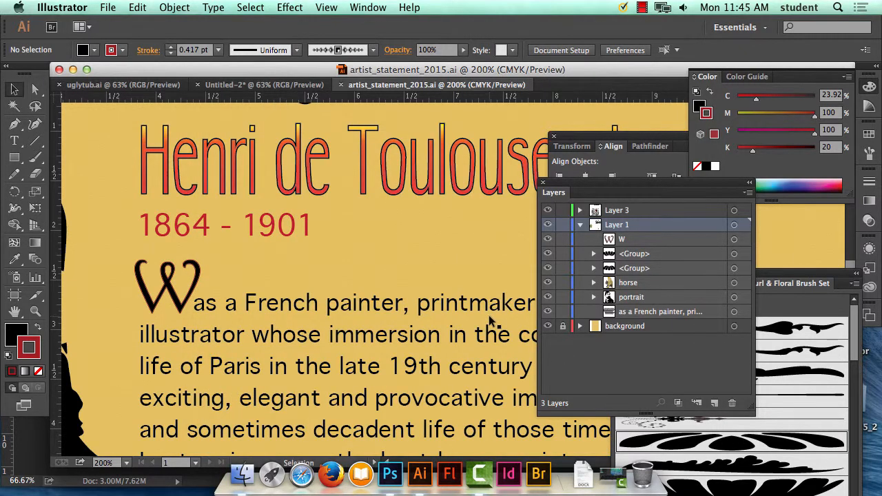
pyautogui.click(415, 171)
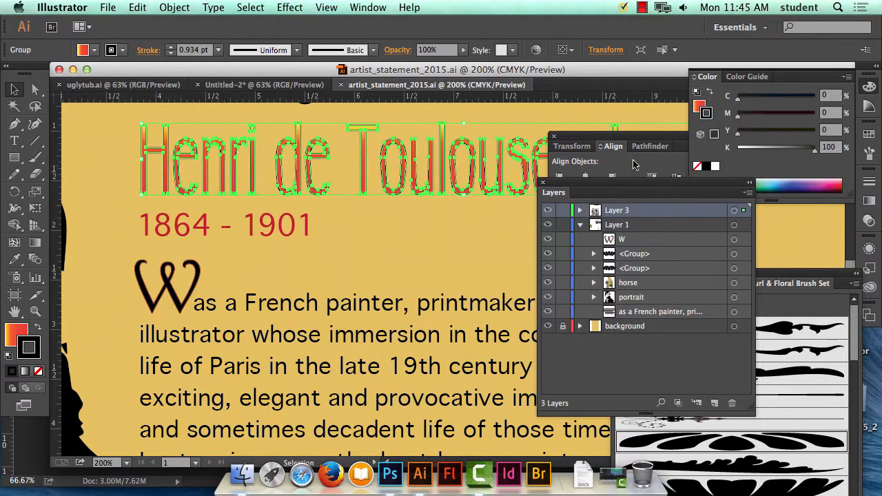
pyautogui.click(372, 7)
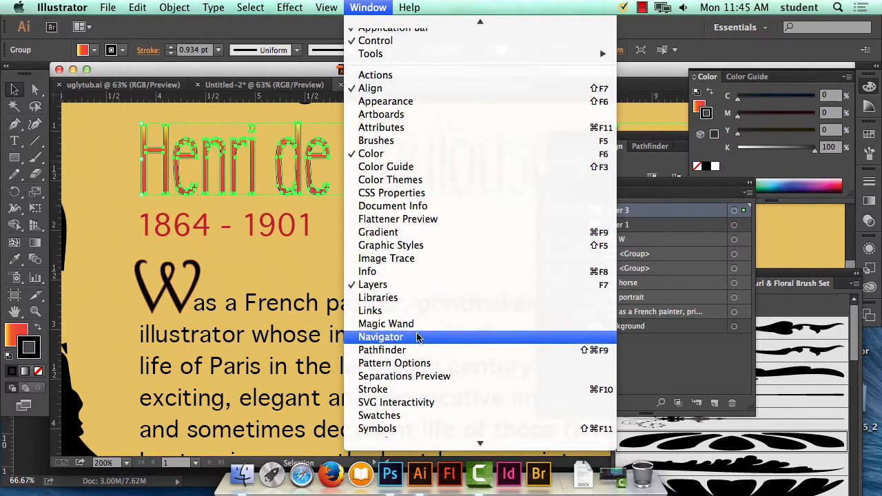
pyautogui.moveTo(410, 444)
pyautogui.click(409, 363)
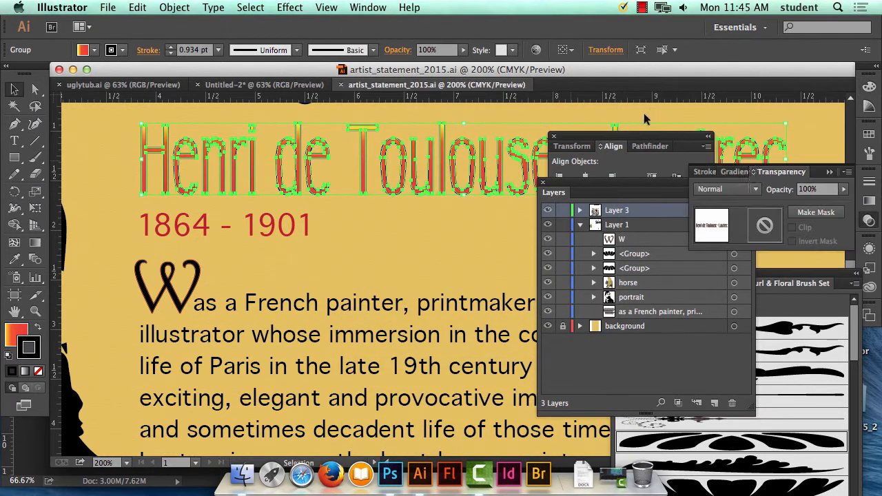
pyautogui.click(844, 188)
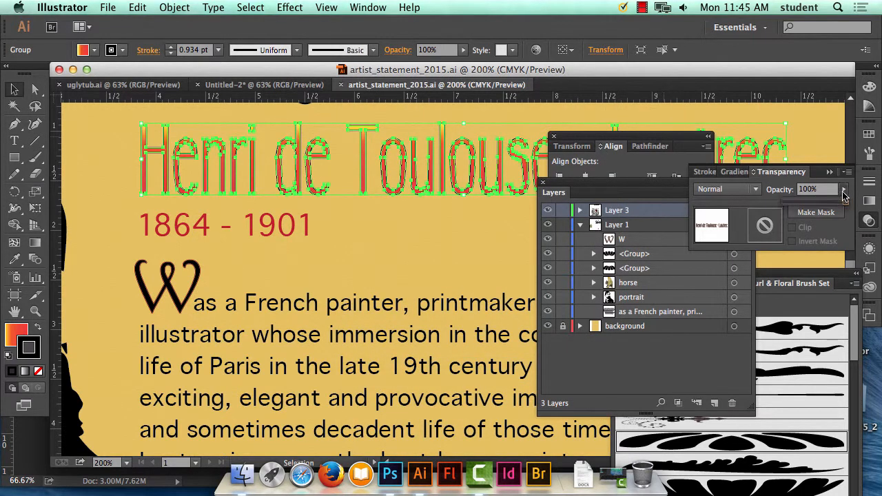
pyautogui.moveTo(842, 203); pyautogui.dragTo(821, 206)
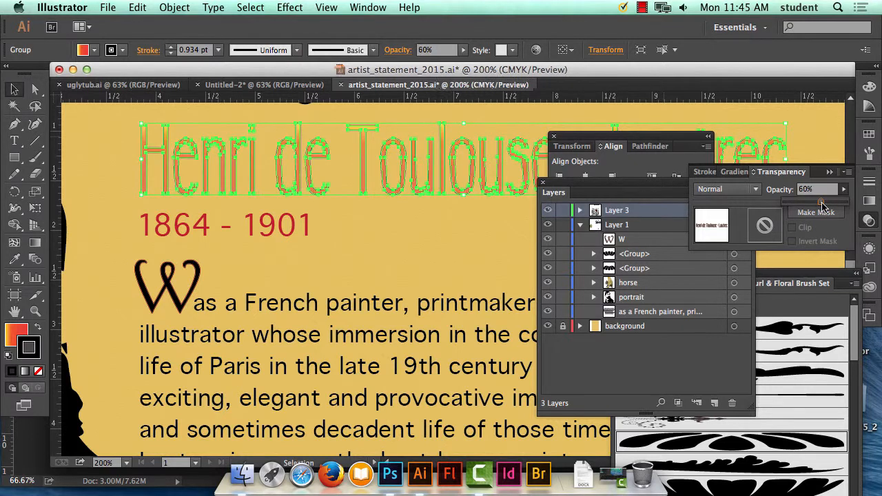
pyautogui.click(441, 229)
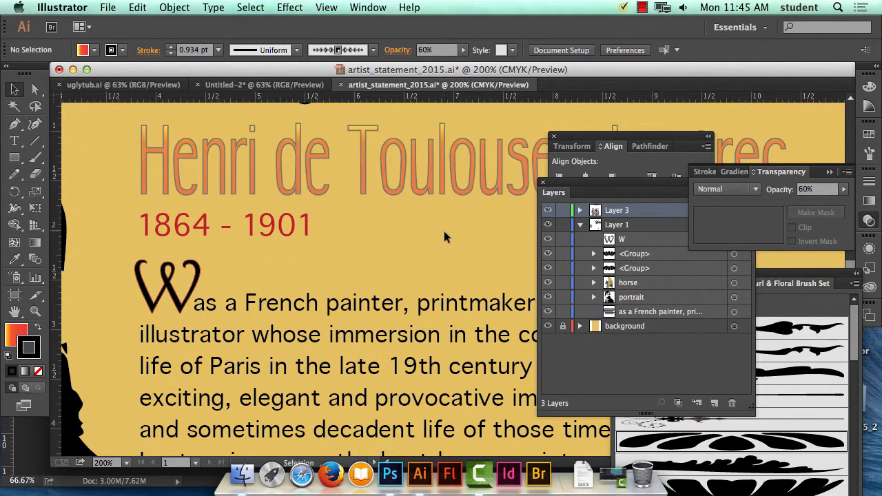
# Rasterize the title group in CMYK at 300 ppi with a white background, and undo the rasterization.
pyautogui.click(432, 186)
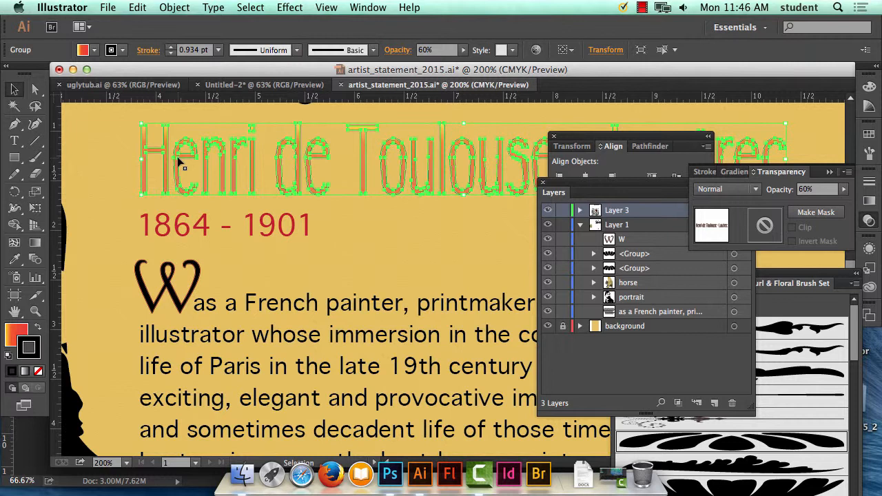
pyautogui.click(174, 7)
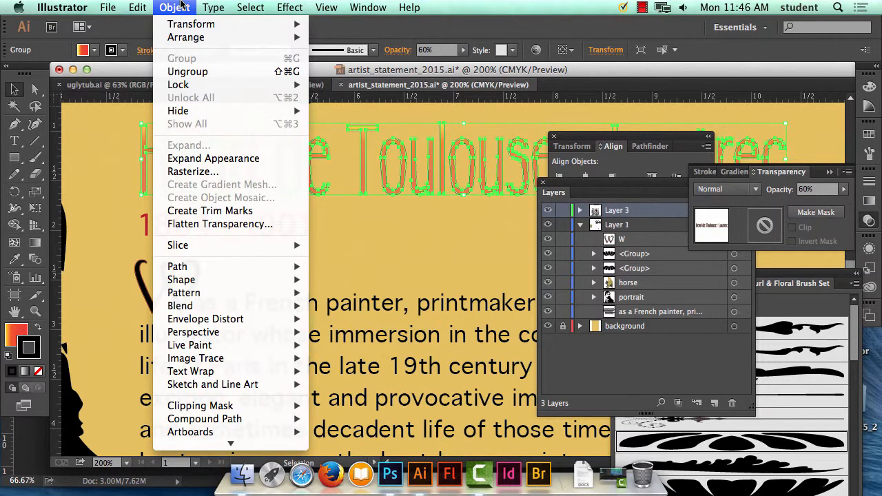
pyautogui.click(214, 176)
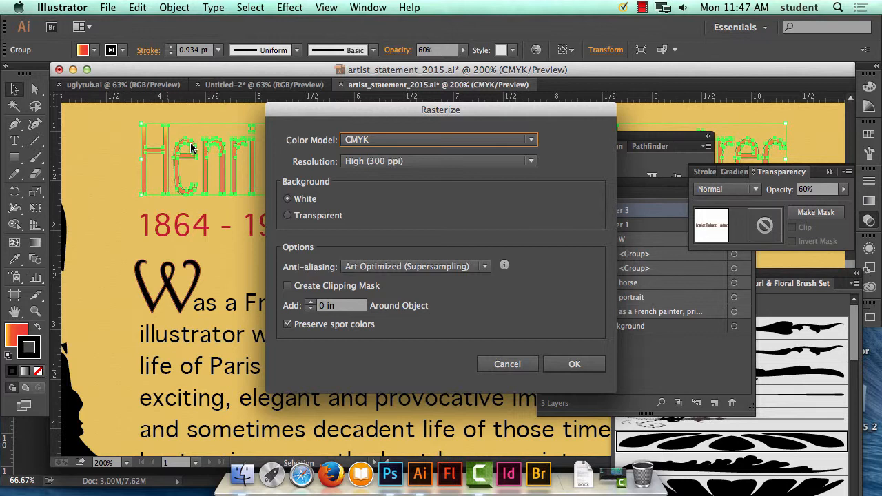
pyautogui.click(574, 364)
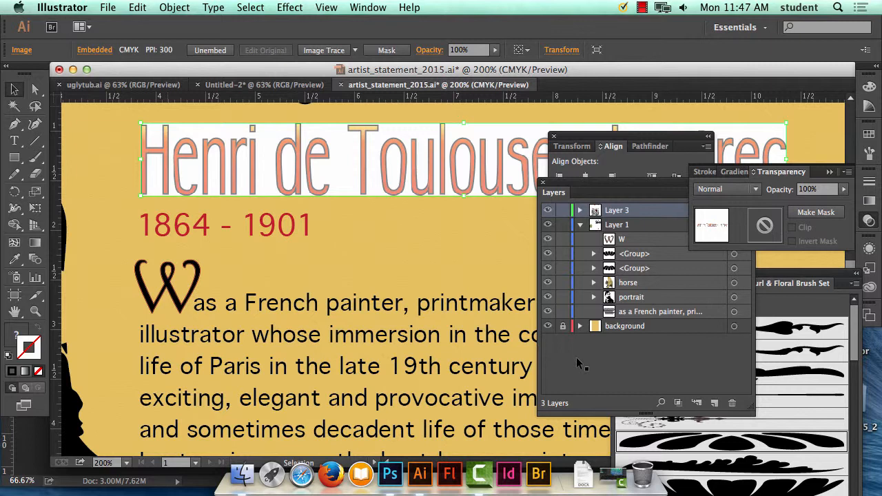
pyautogui.click(137, 7)
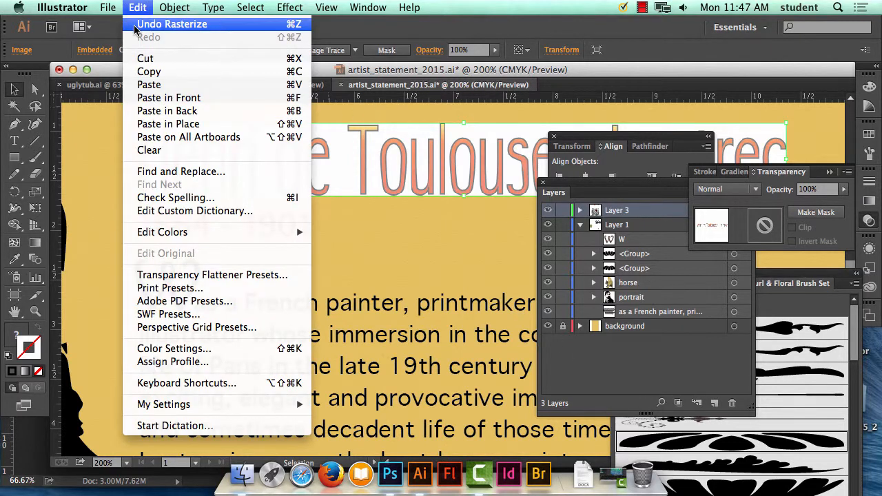
pyautogui.click(157, 22)
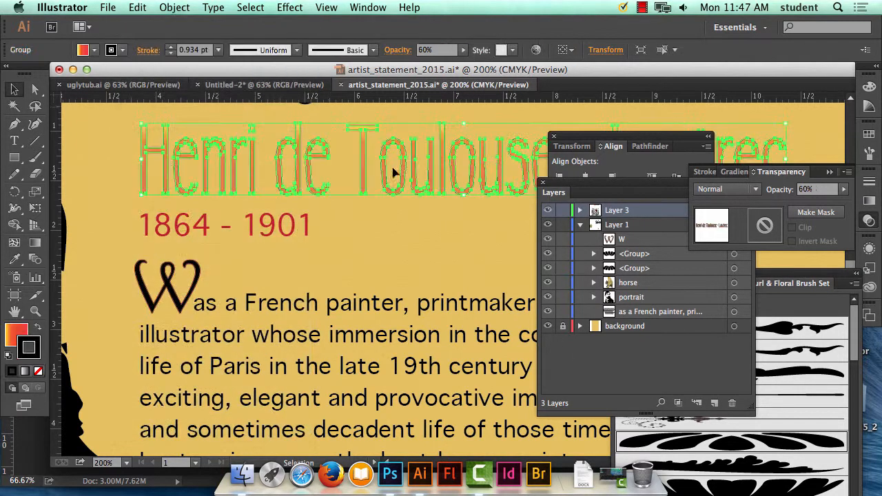
# Ungroup the title lettering, and select only the letter r in Henri.
pyautogui.click(336, 221)
pyautogui.click(162, 181)
pyautogui.click(174, 7)
pyautogui.click(184, 71)
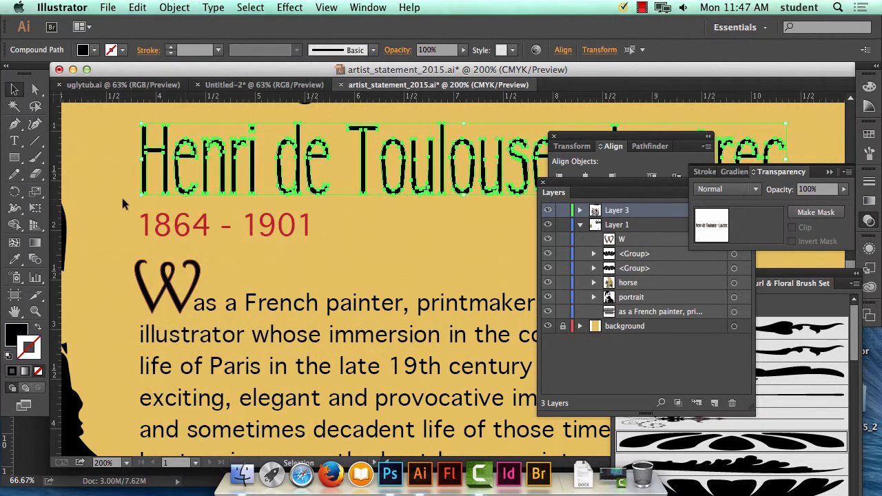
pyautogui.click(122, 198)
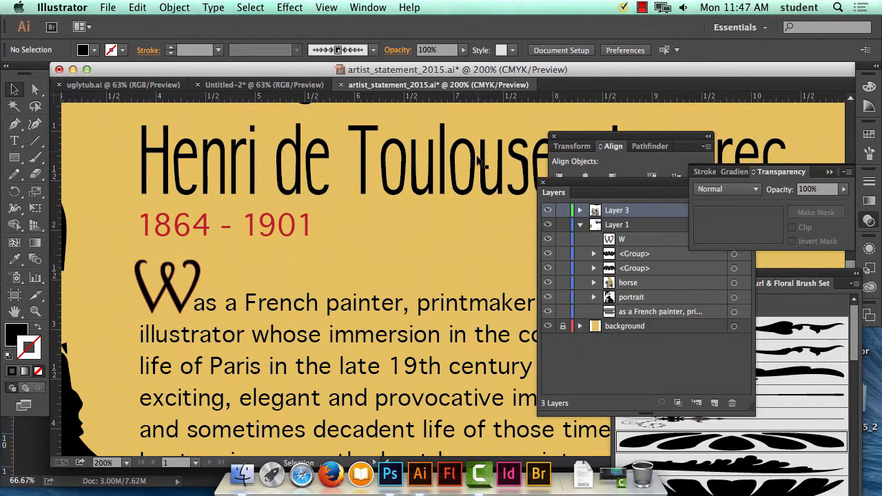
pyautogui.click(233, 152)
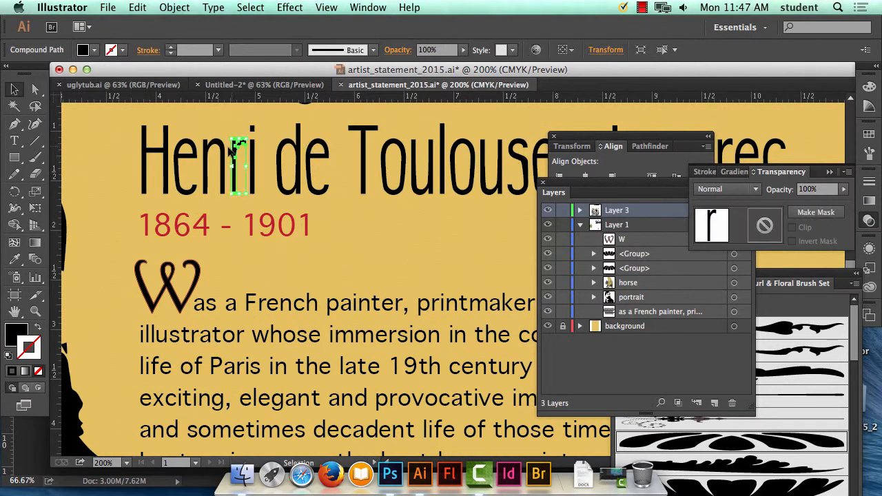
# Undo the title's ungrouping and its opacity change, and deselect the title.
pyautogui.click(138, 7)
pyautogui.click(138, 7)
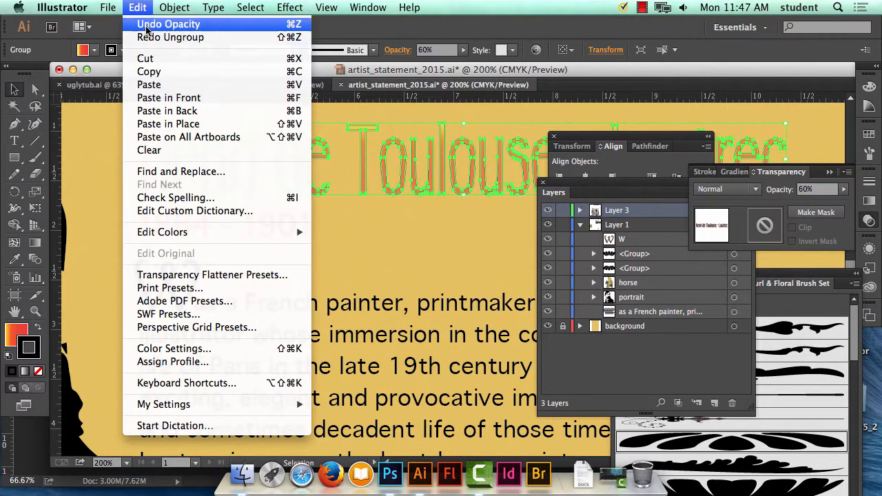
pyautogui.click(146, 25)
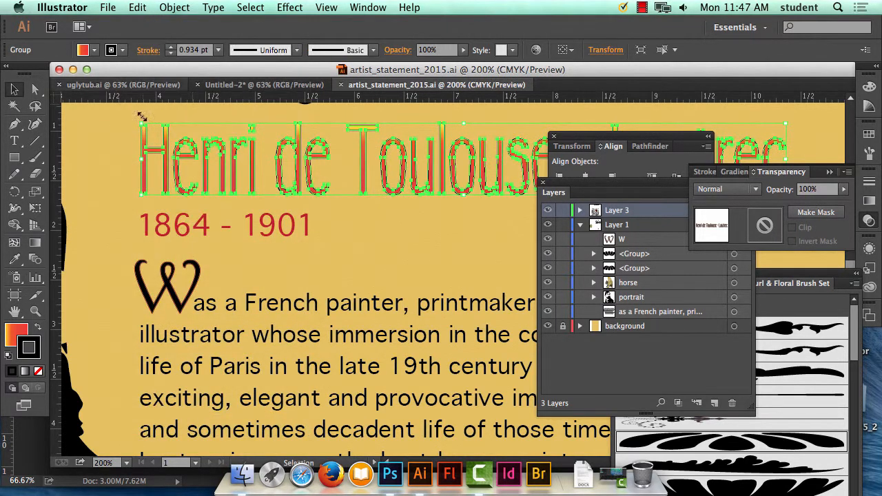
pyautogui.click(125, 135)
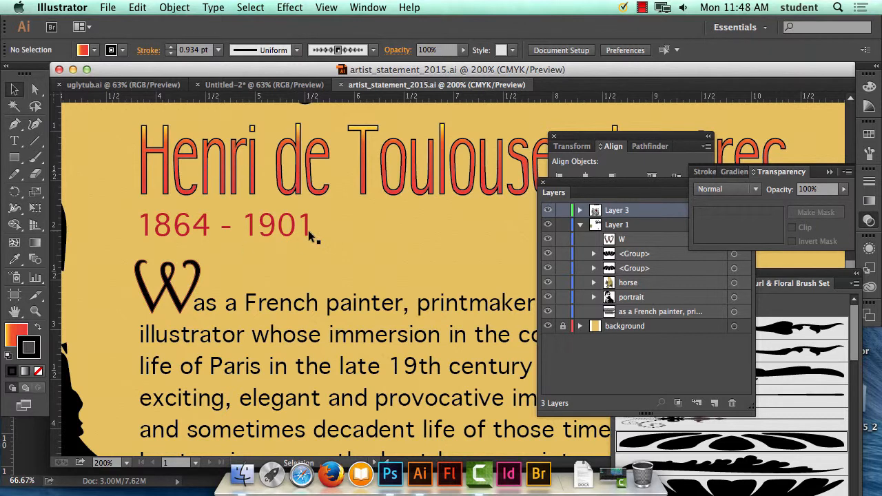
# Save the poster under the name artist_statement_2015 in Adobe PDF format in the artist_statement folder, up to the PDF options.
pyautogui.press('super+1')
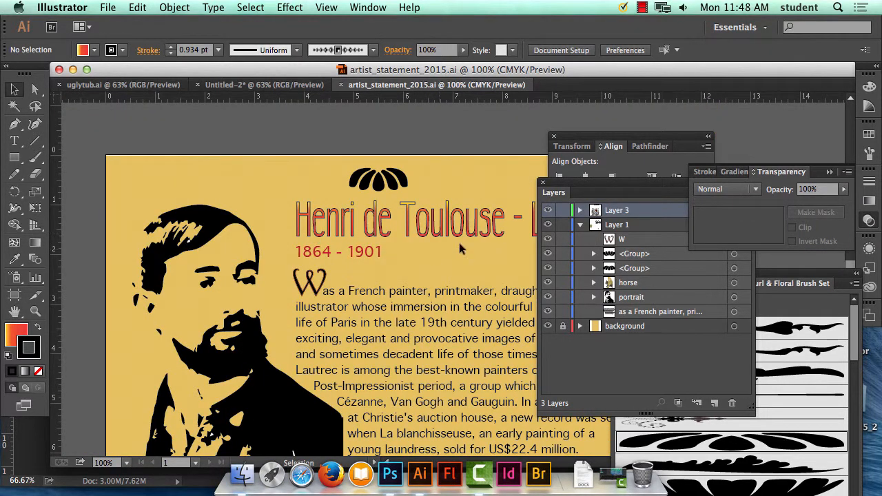
pyautogui.moveTo(434, 245); pyautogui.dragTo(380, 207)
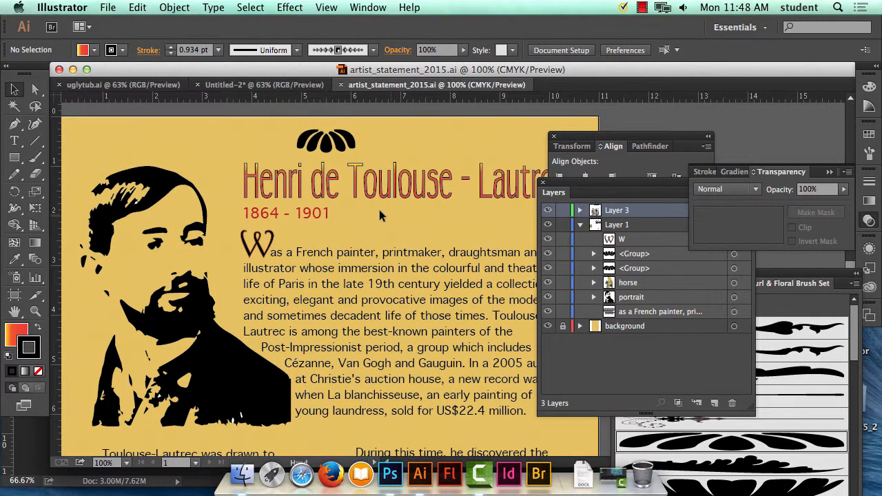
pyautogui.click(107, 7)
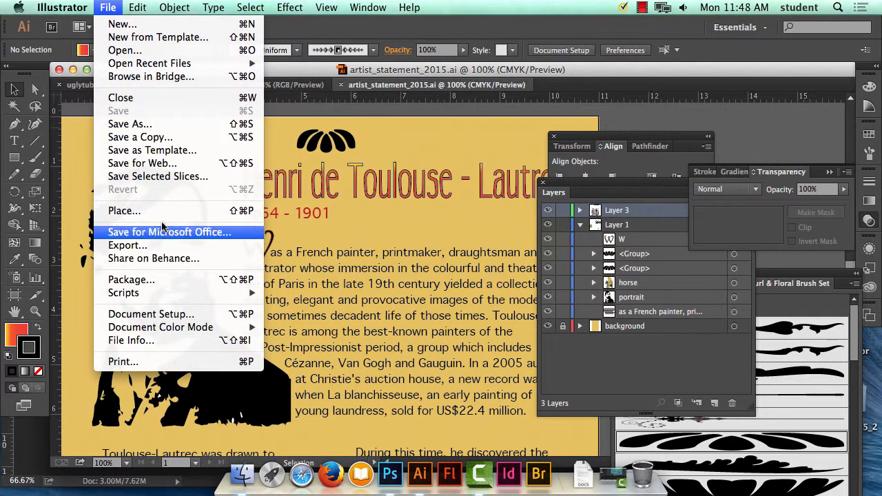
pyautogui.click(138, 124)
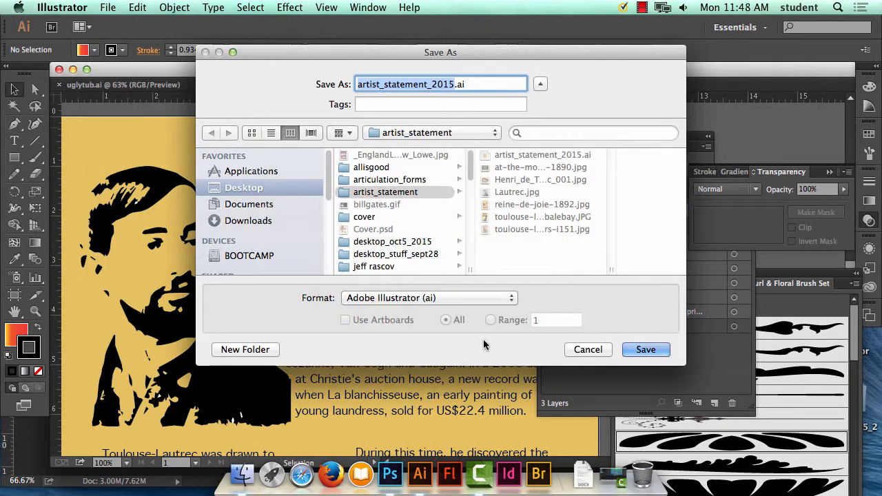
pyautogui.click(470, 299)
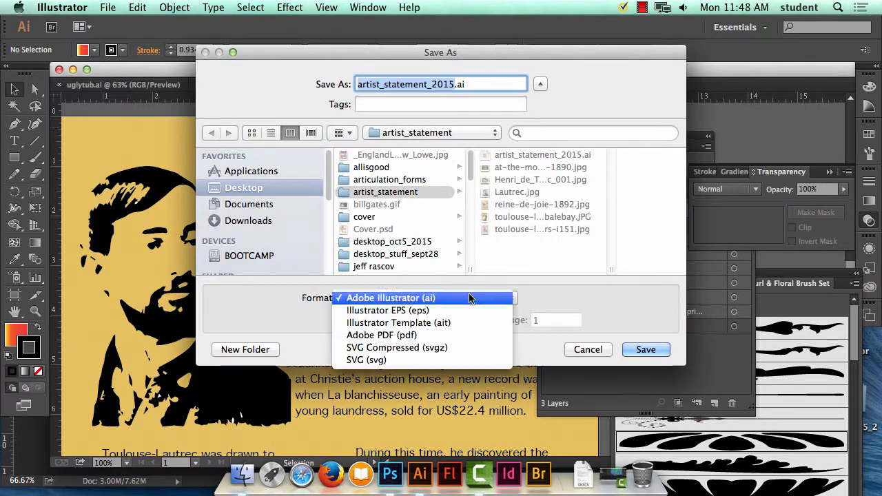
pyautogui.click(649, 349)
pyautogui.click(648, 350)
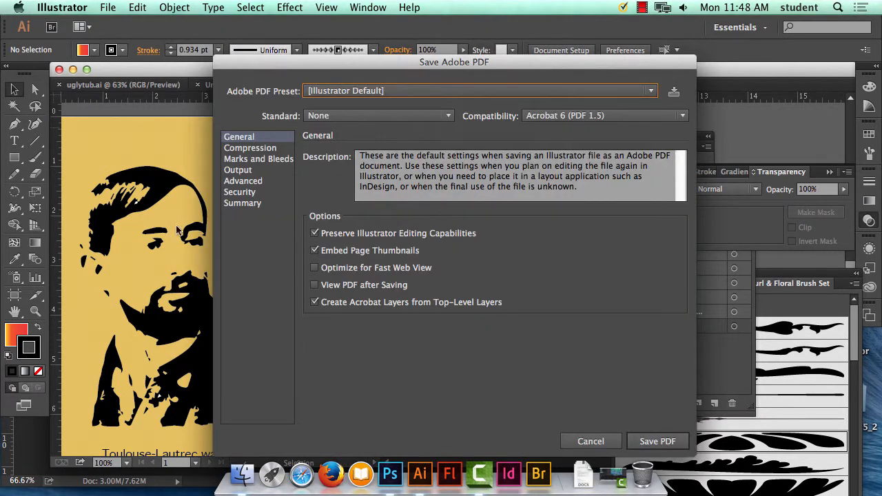
# Review the PDF's General, Compression, Marks and Bleeds, Output, Advanced, Security and Summary settings, ending at the General options.
pyautogui.click(249, 149)
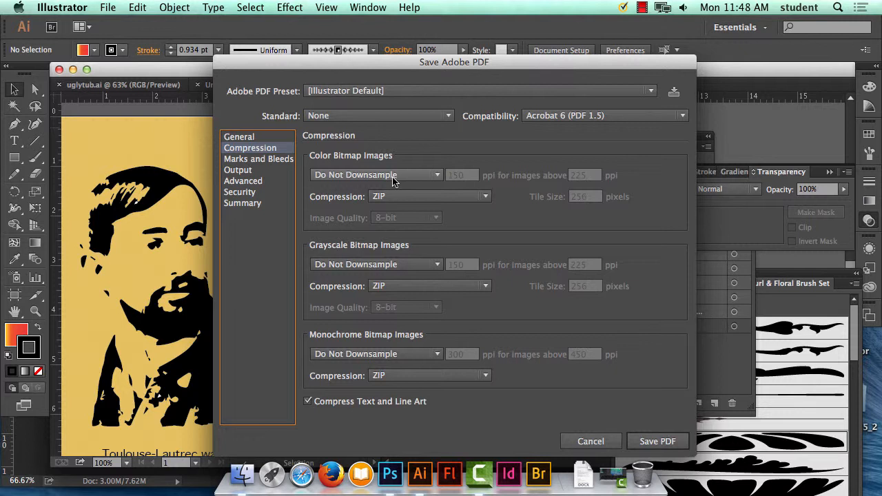
pyautogui.click(239, 137)
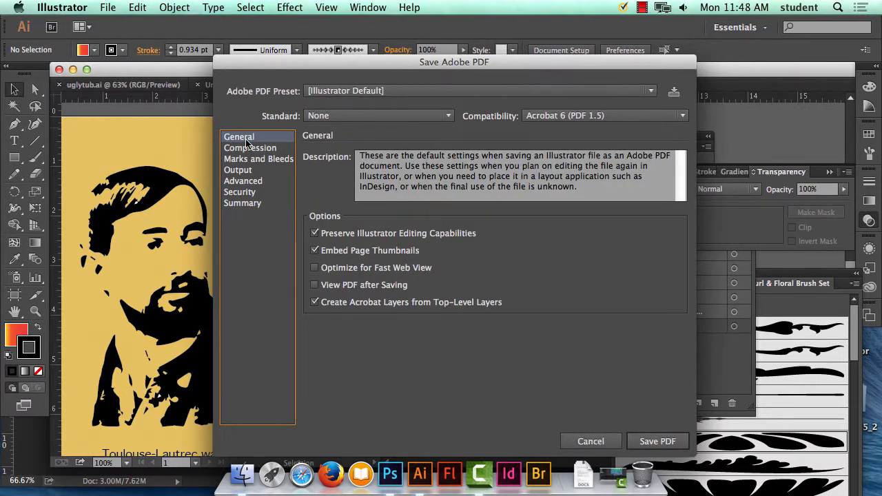
pyautogui.click(251, 148)
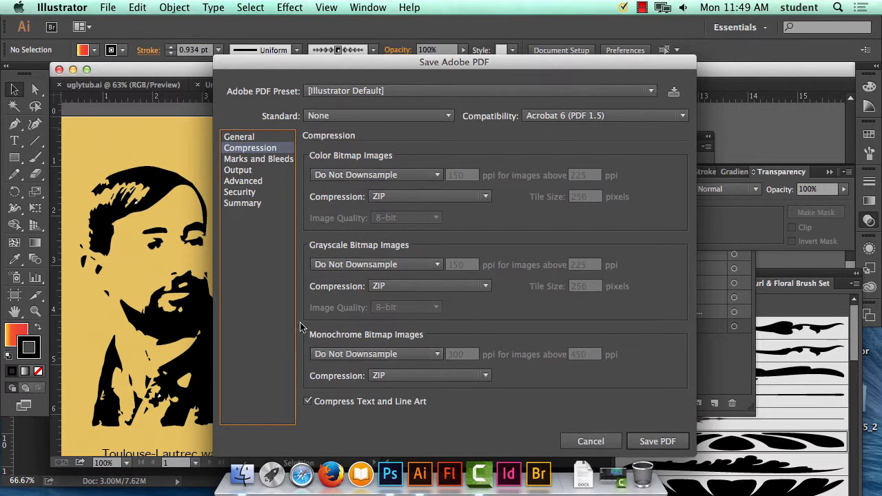
pyautogui.click(249, 138)
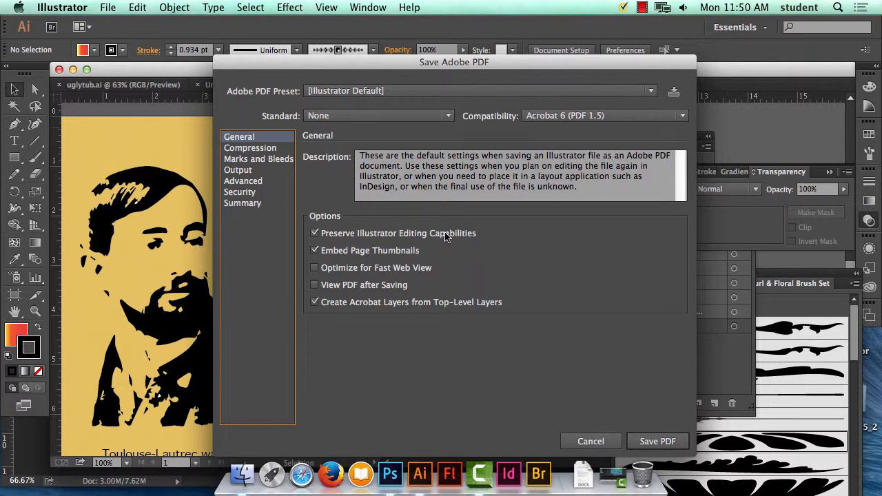
pyautogui.click(240, 149)
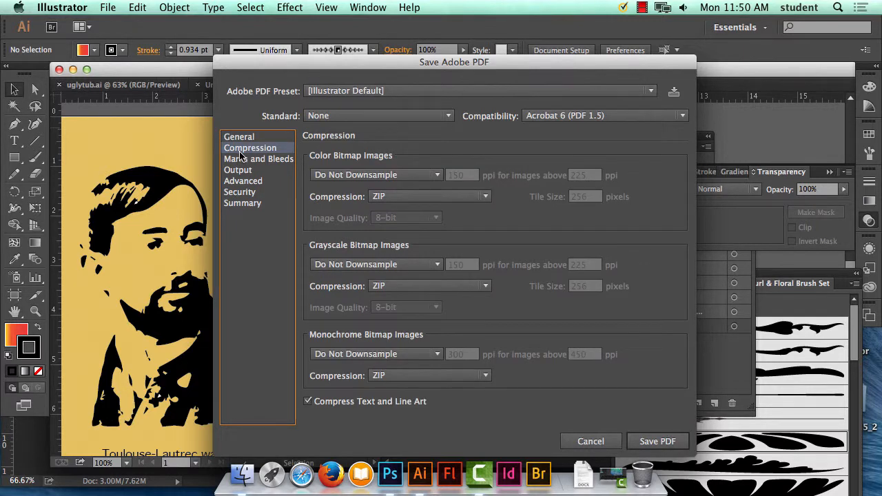
pyautogui.click(245, 159)
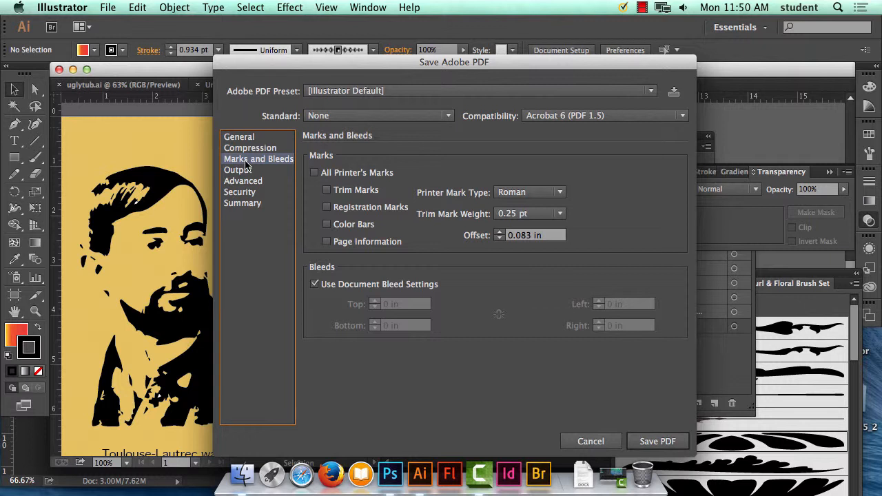
pyautogui.click(246, 172)
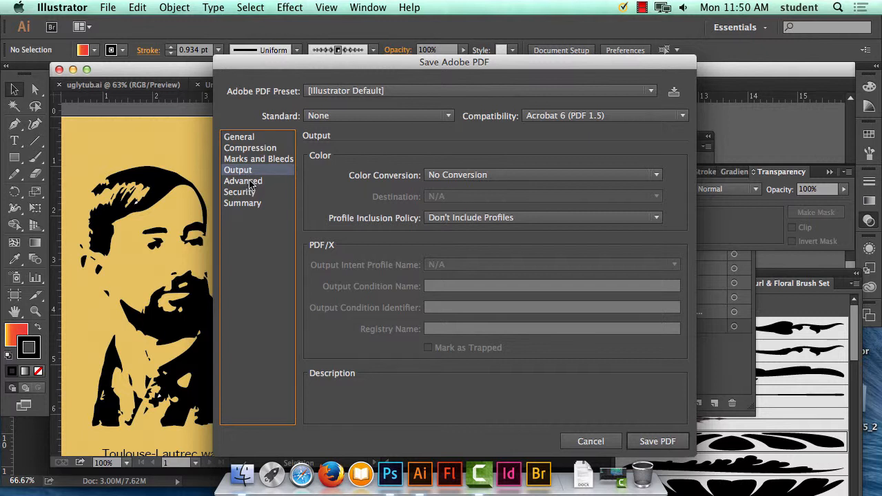
pyautogui.click(251, 183)
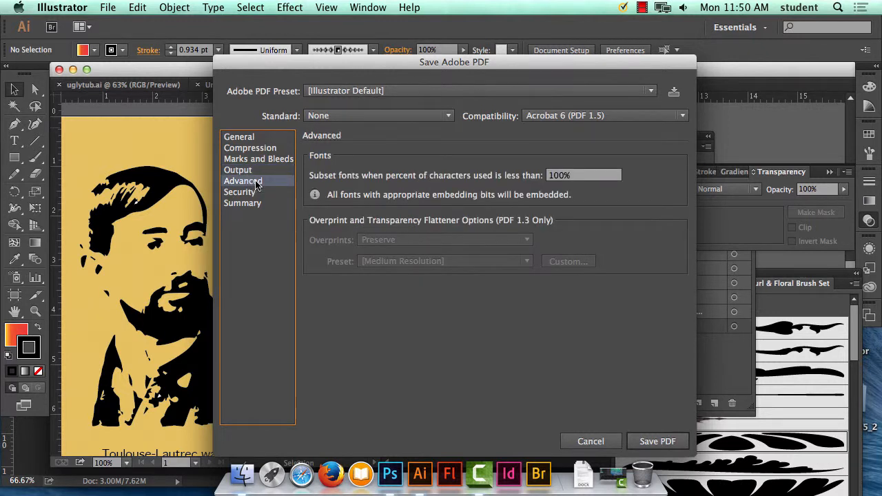
pyautogui.click(247, 194)
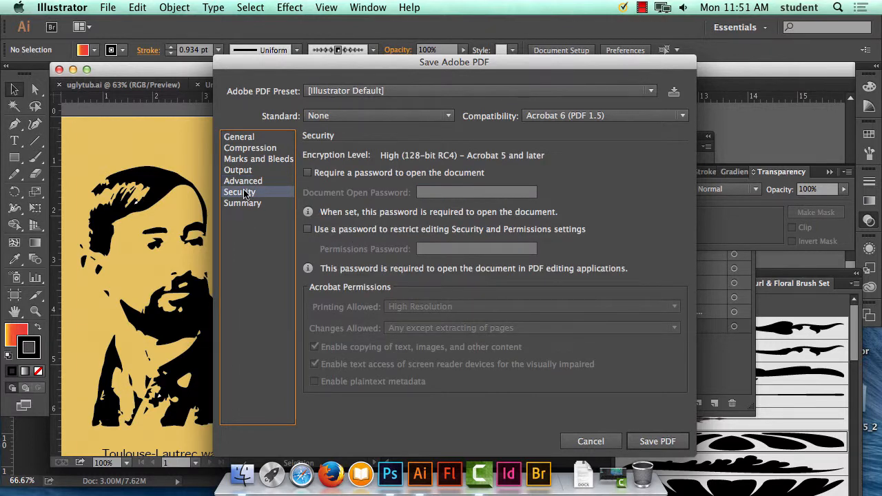
pyautogui.click(259, 206)
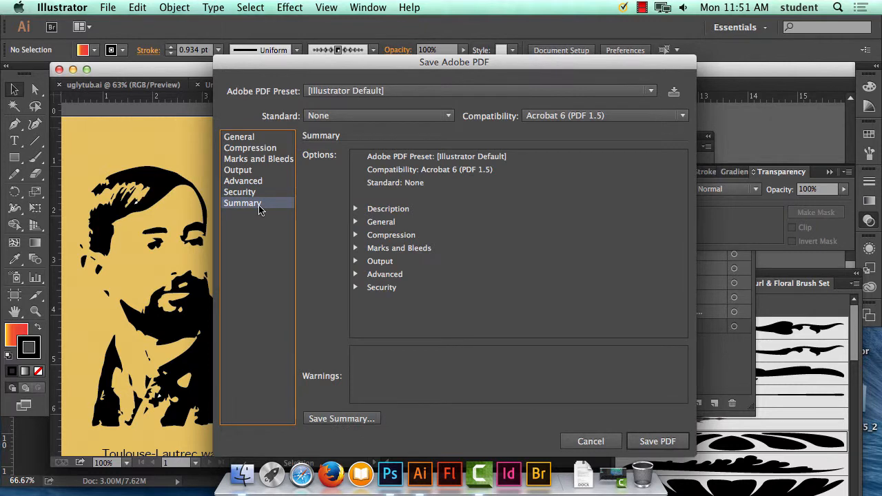
pyautogui.click(248, 138)
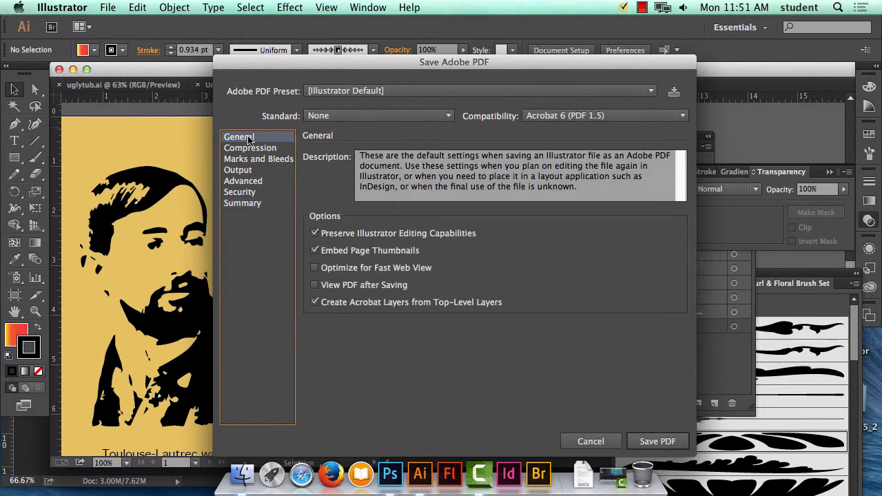
# Look over the PDF standards without choosing one, set the preset to High Quality Print, and save the poster PDF.
pyautogui.click(334, 115)
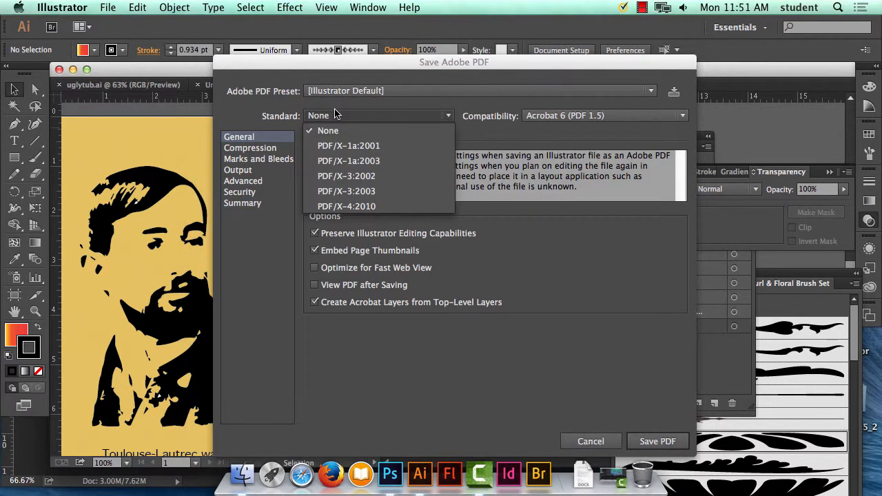
pyautogui.click(253, 115)
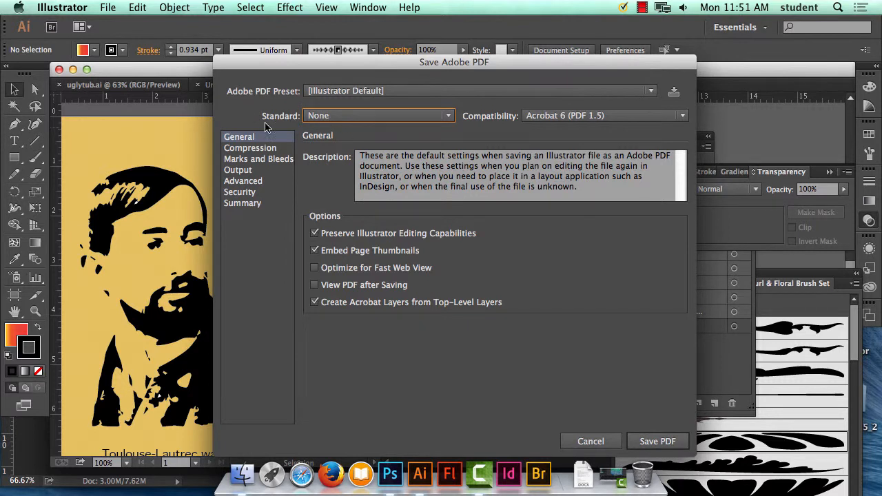
pyautogui.click(389, 92)
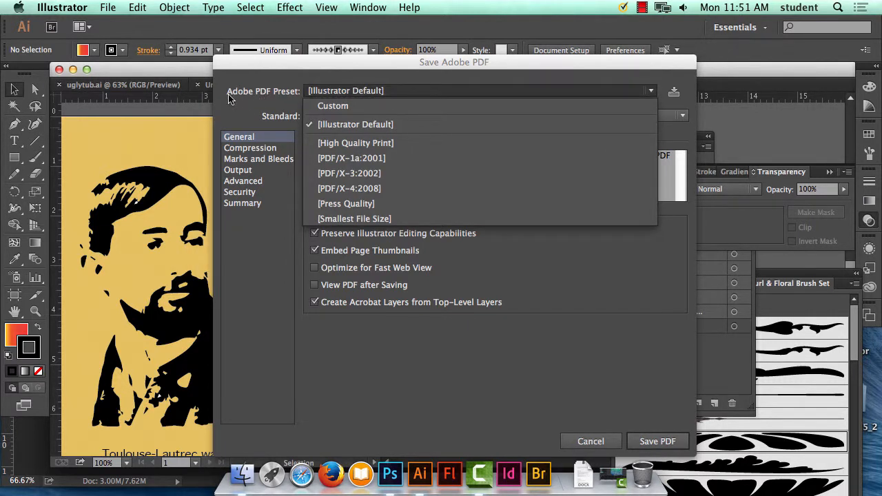
pyautogui.click(365, 144)
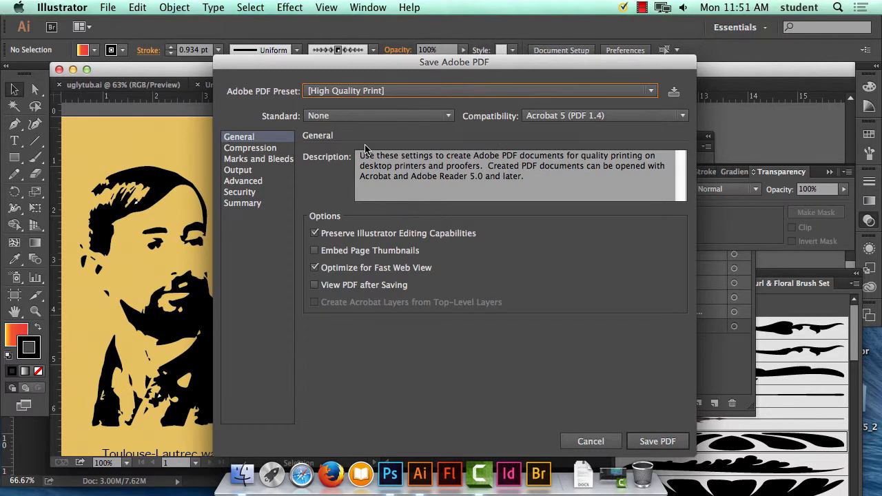
pyautogui.click(379, 90)
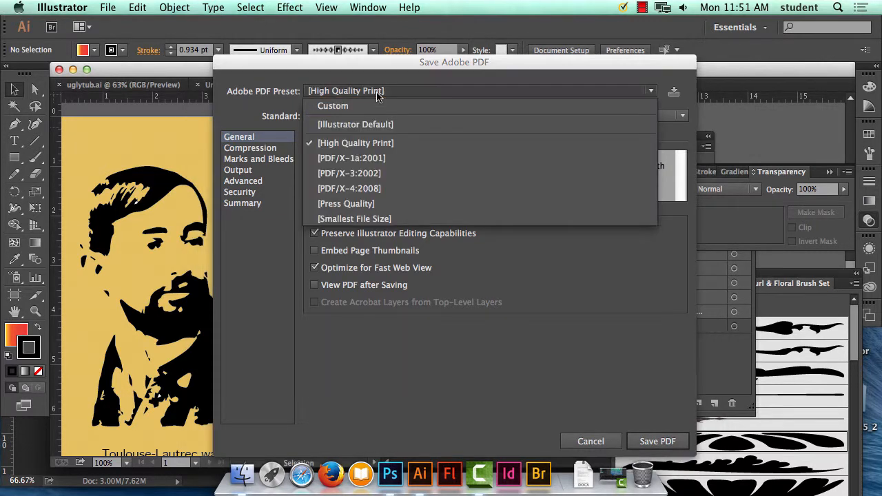
pyautogui.click(379, 144)
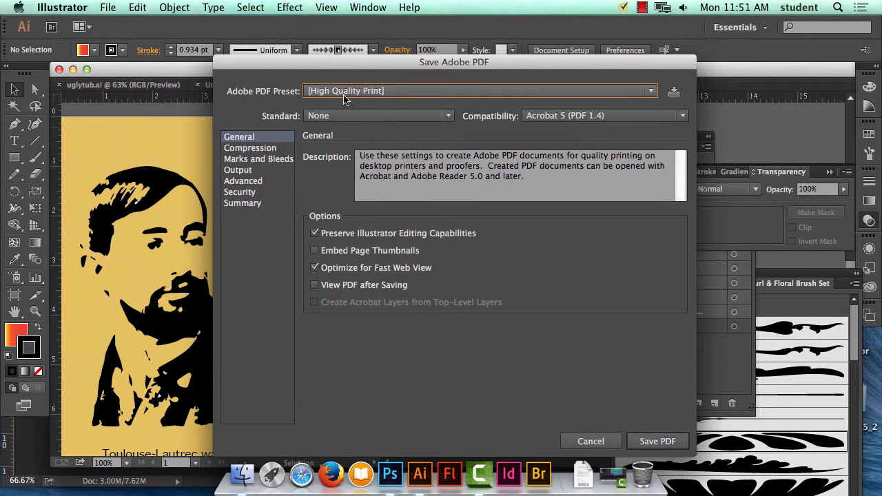
pyautogui.click(658, 442)
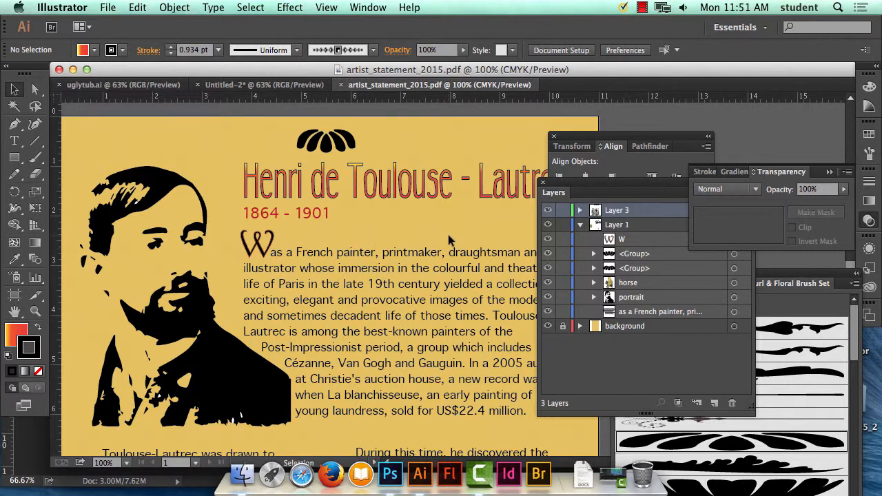
# Select everything on the unlocked poster layers, convert all the type to outlines, and deselect the artwork.
pyautogui.press('super')
pyautogui.press('super+minus')
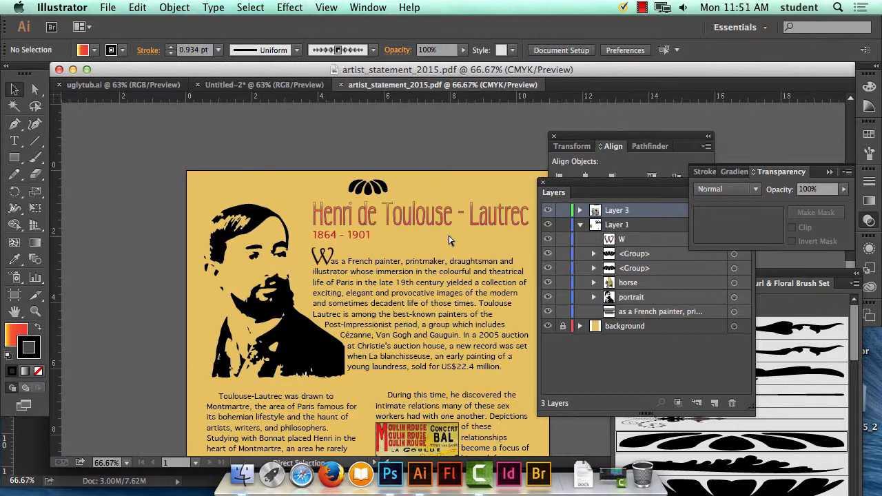
pyautogui.press('super+minus')
pyautogui.scroll(-5, 333, 229)
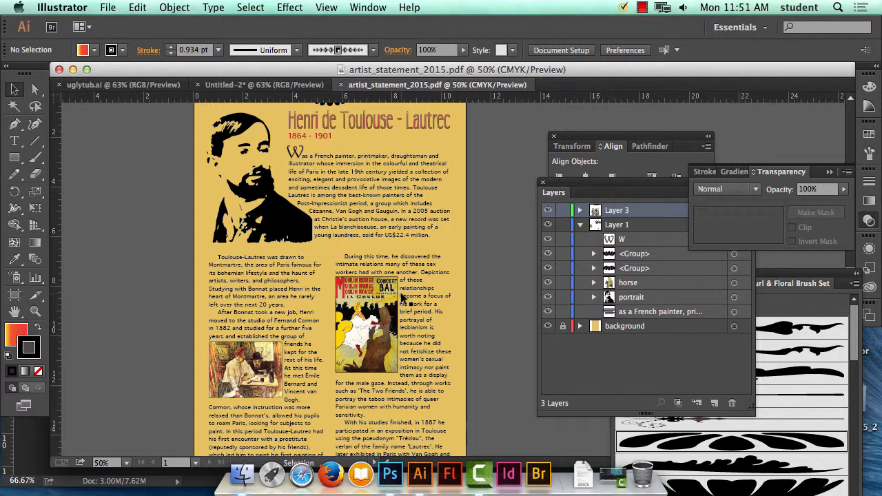
pyautogui.press('super+a')
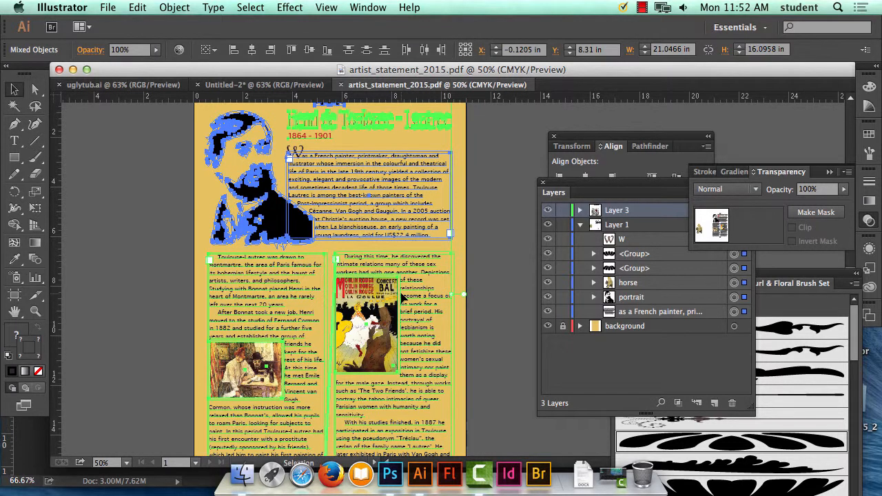
pyautogui.click(215, 7)
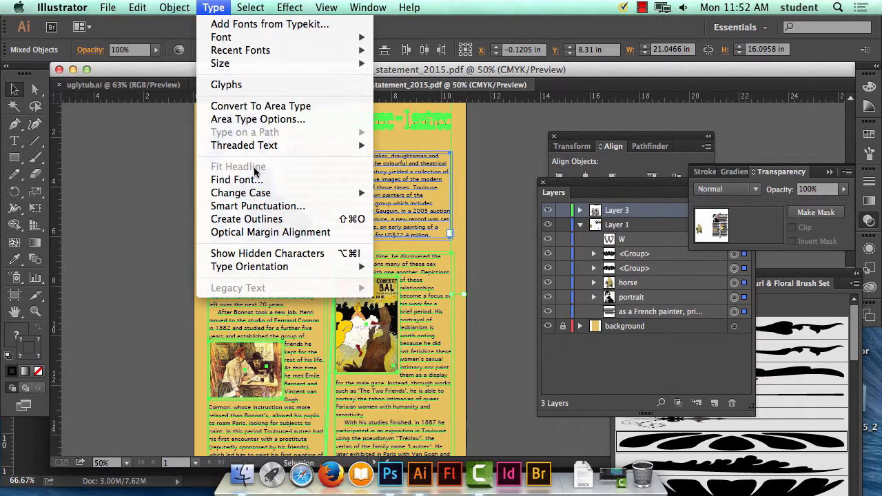
pyautogui.click(279, 219)
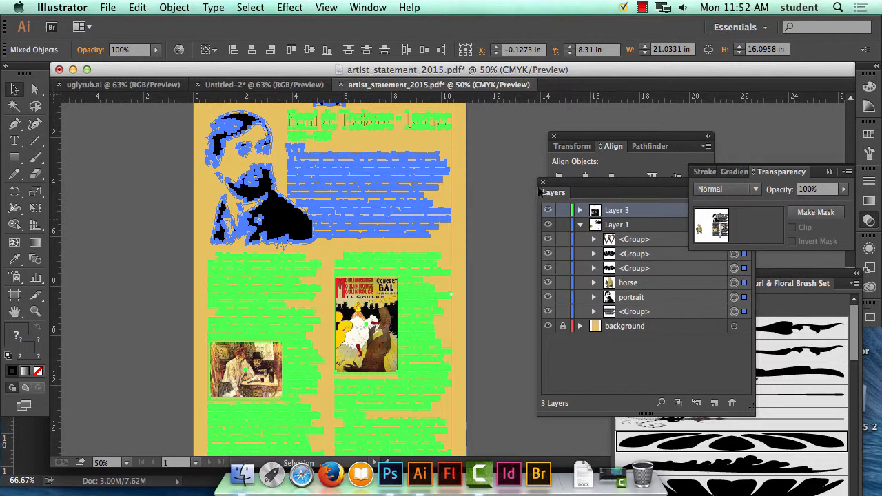
pyautogui.click(488, 195)
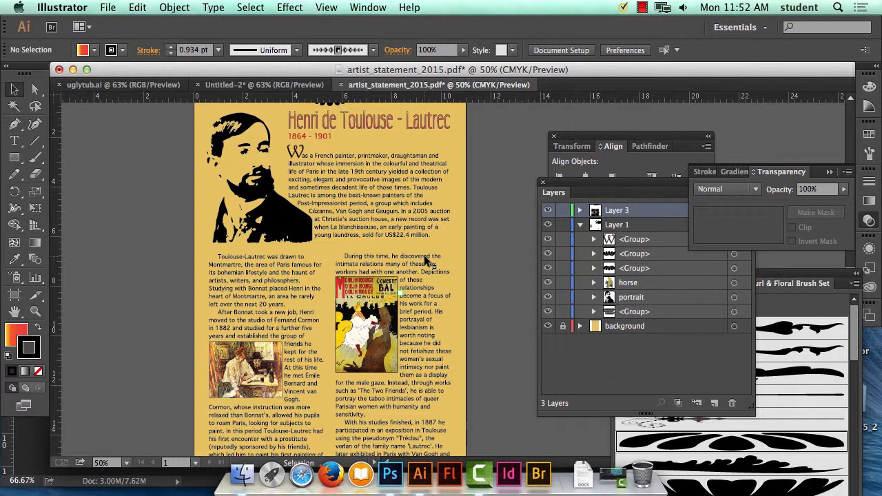
# Check the type commands for outline availability and select the outlined opening paragraph to inspect it, leaving nothing selected.
pyautogui.click(165, 5)
pyautogui.moveTo(215, 6)
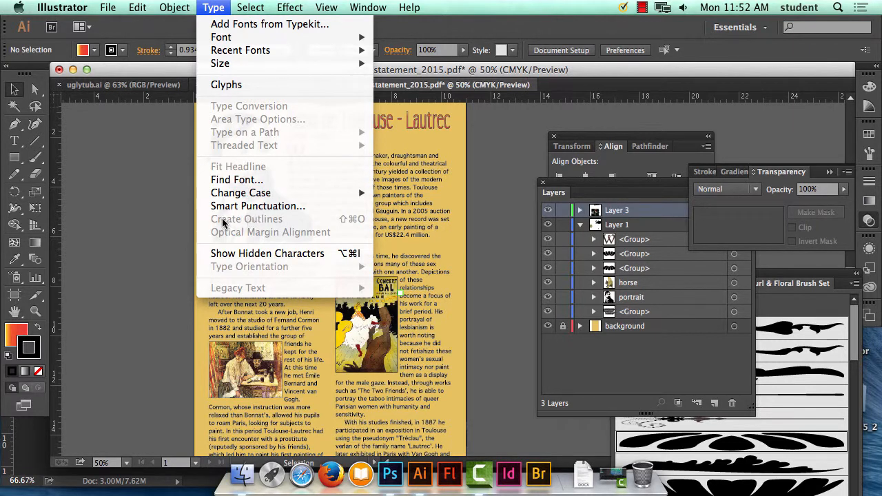
pyautogui.click(453, 215)
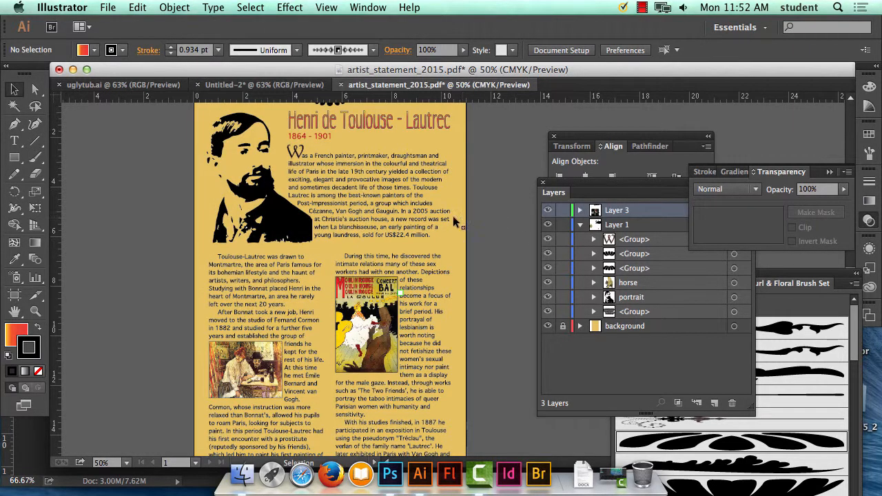
pyautogui.click(444, 220)
pyautogui.click(492, 158)
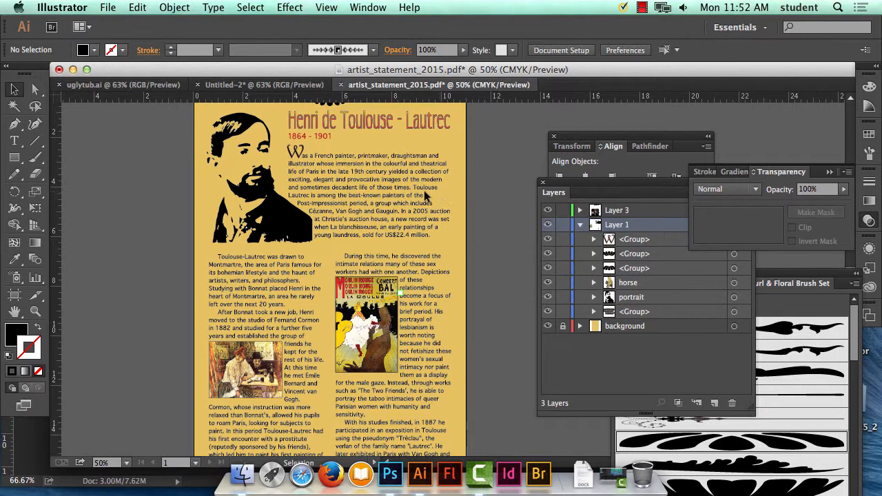
pyautogui.click(396, 180)
pyautogui.click(490, 161)
# Switch to Firefox, open Google, and search for "fedex los gatos".
pyautogui.click(331, 473)
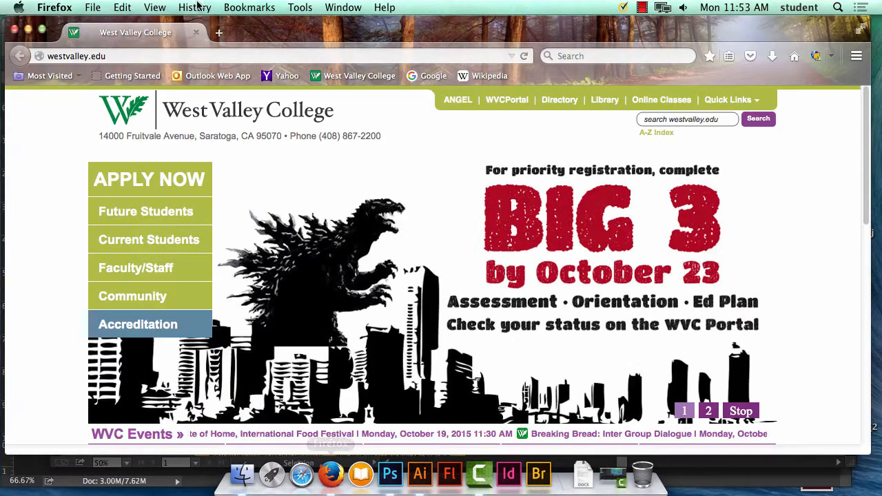
pyautogui.click(136, 54)
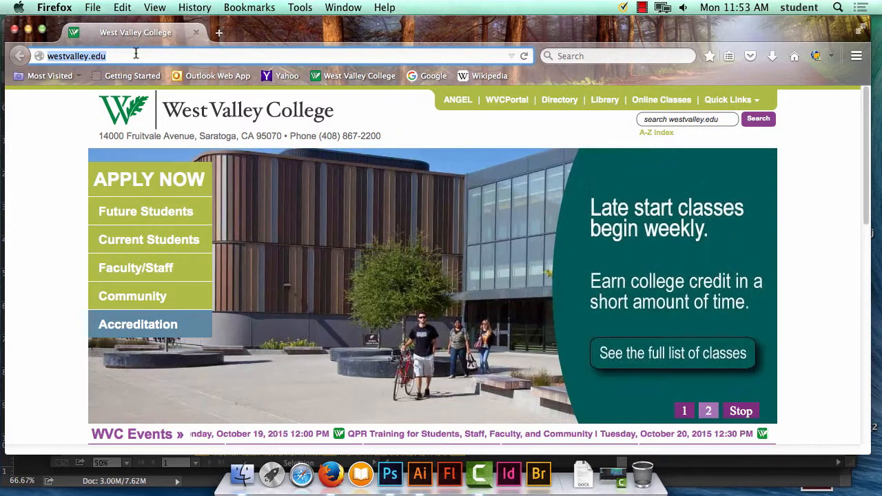
pyautogui.click(432, 76)
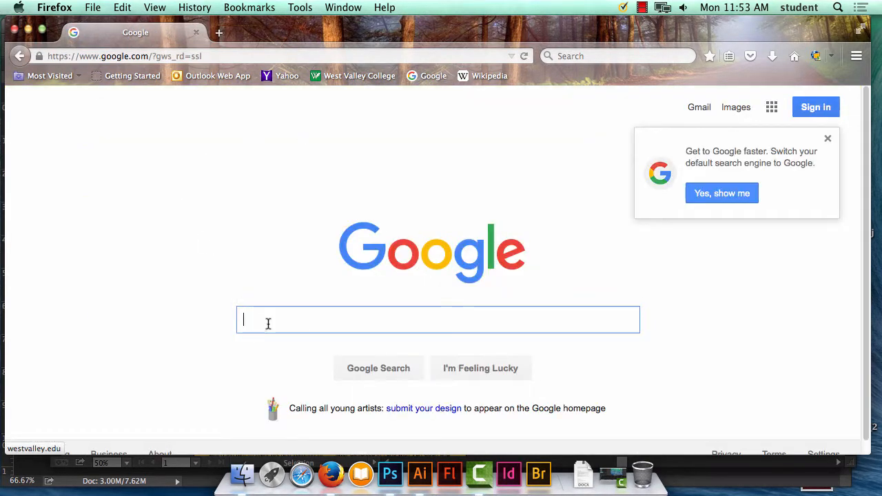
pyautogui.write('fed ')
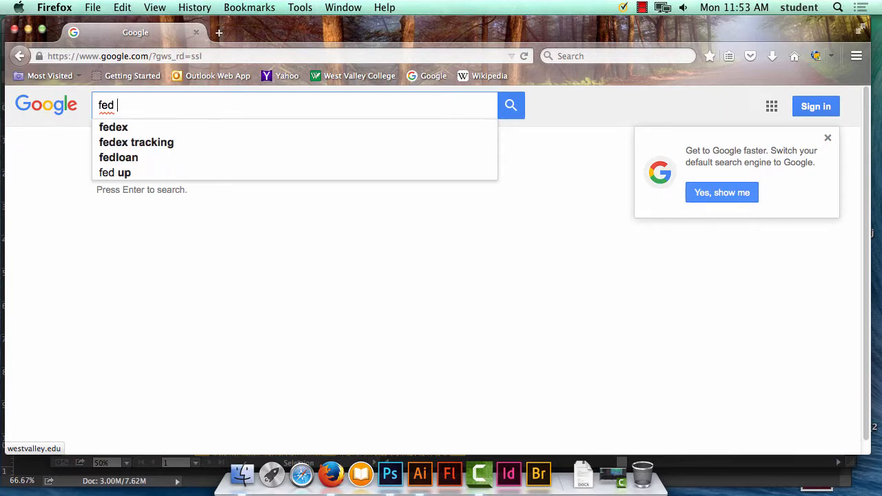
pyautogui.write('ex')
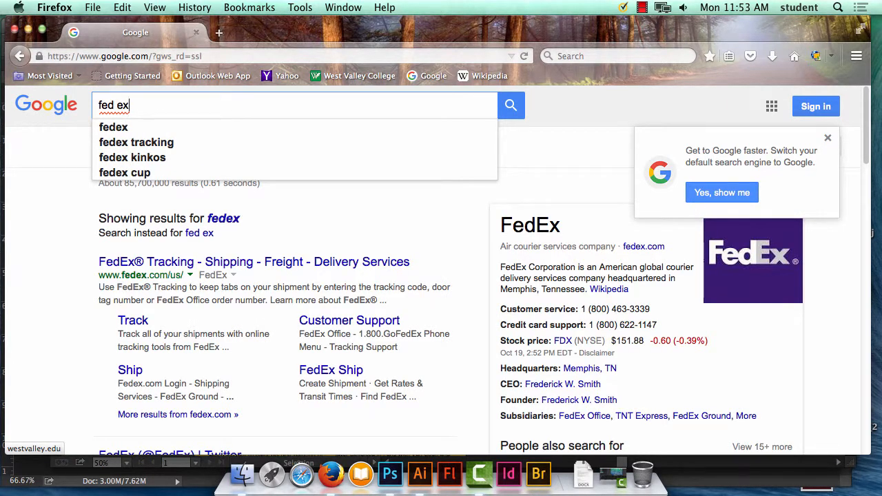
pyautogui.write(' los')
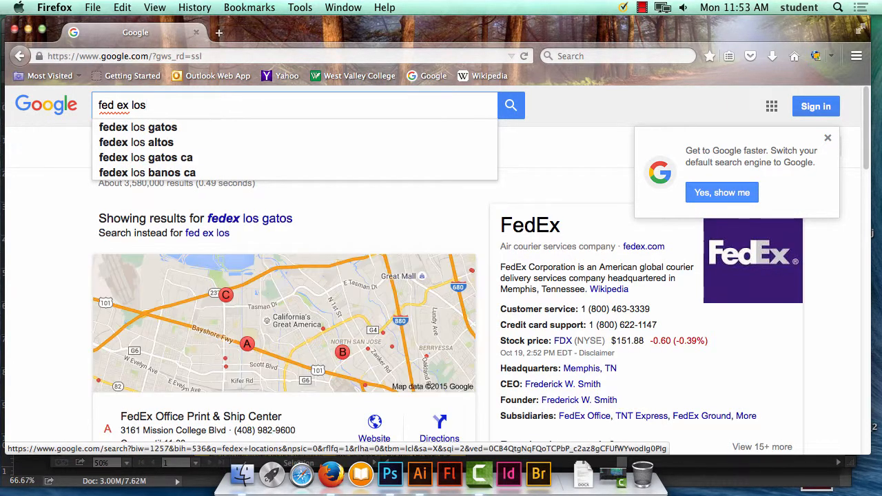
pyautogui.click(109, 127)
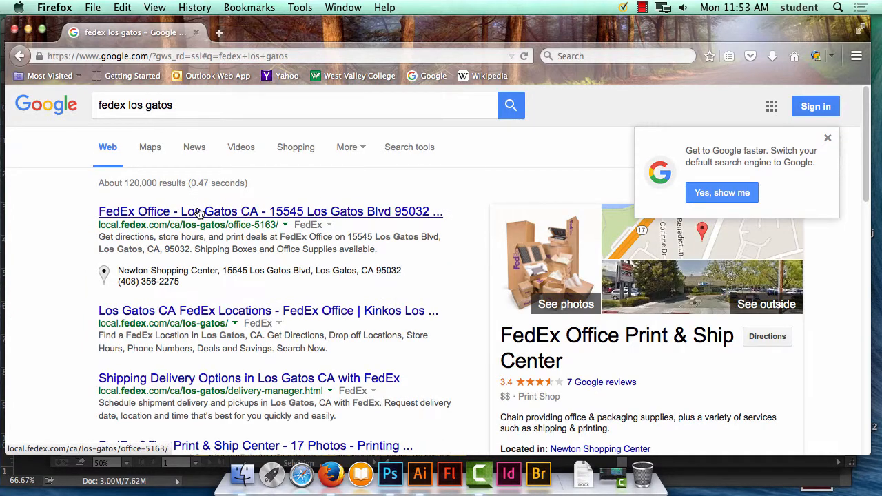
# Open the Los Gatos FedEx Office store page from the results and dismiss its location-sharing request.
pyautogui.click(198, 212)
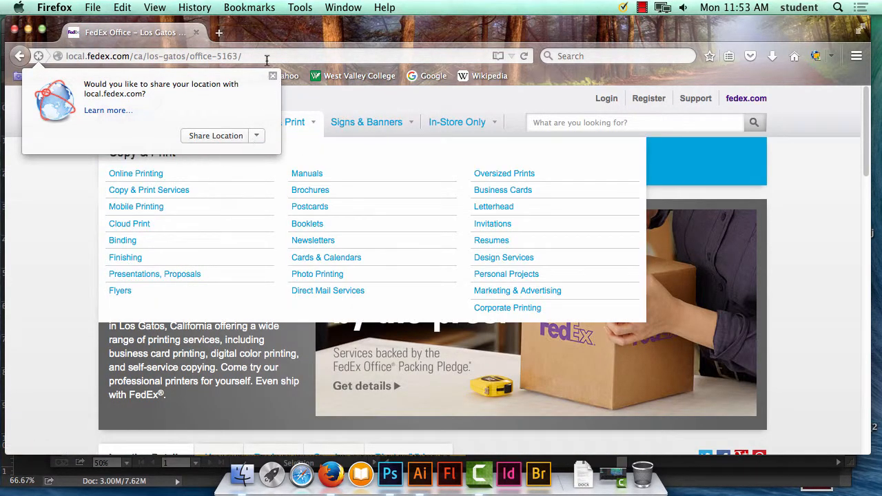
pyautogui.click(272, 75)
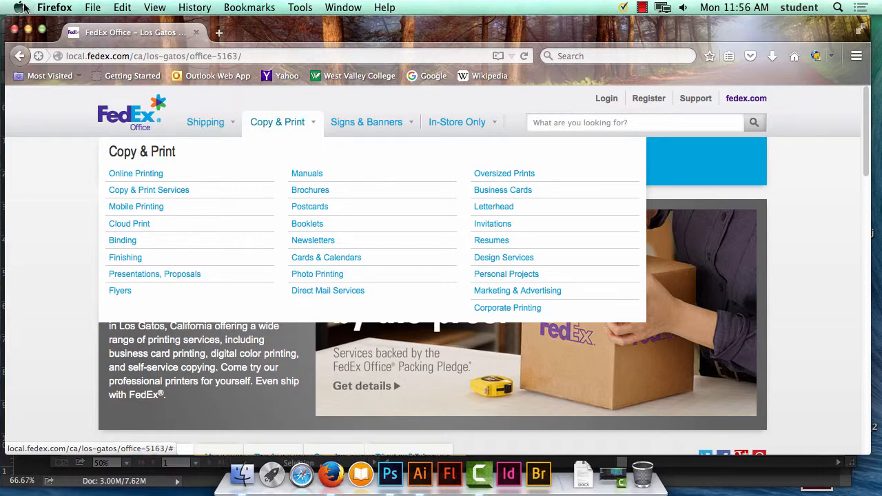
pyautogui.click(479, 474)
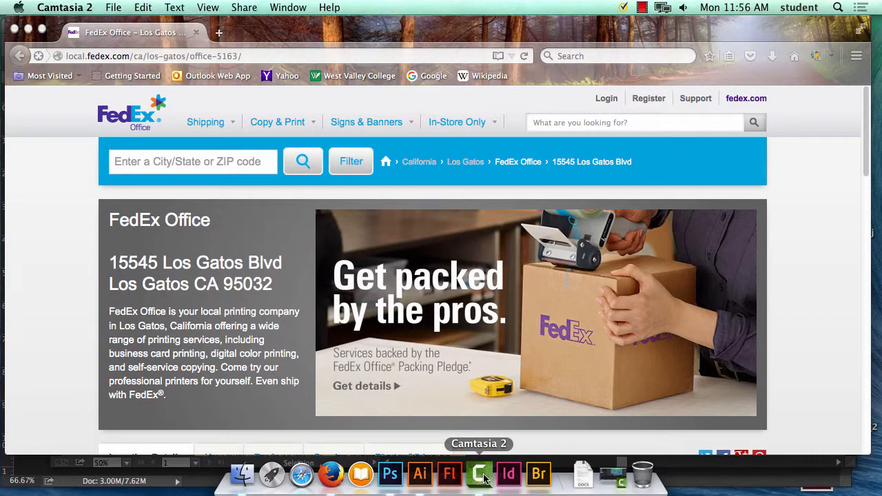